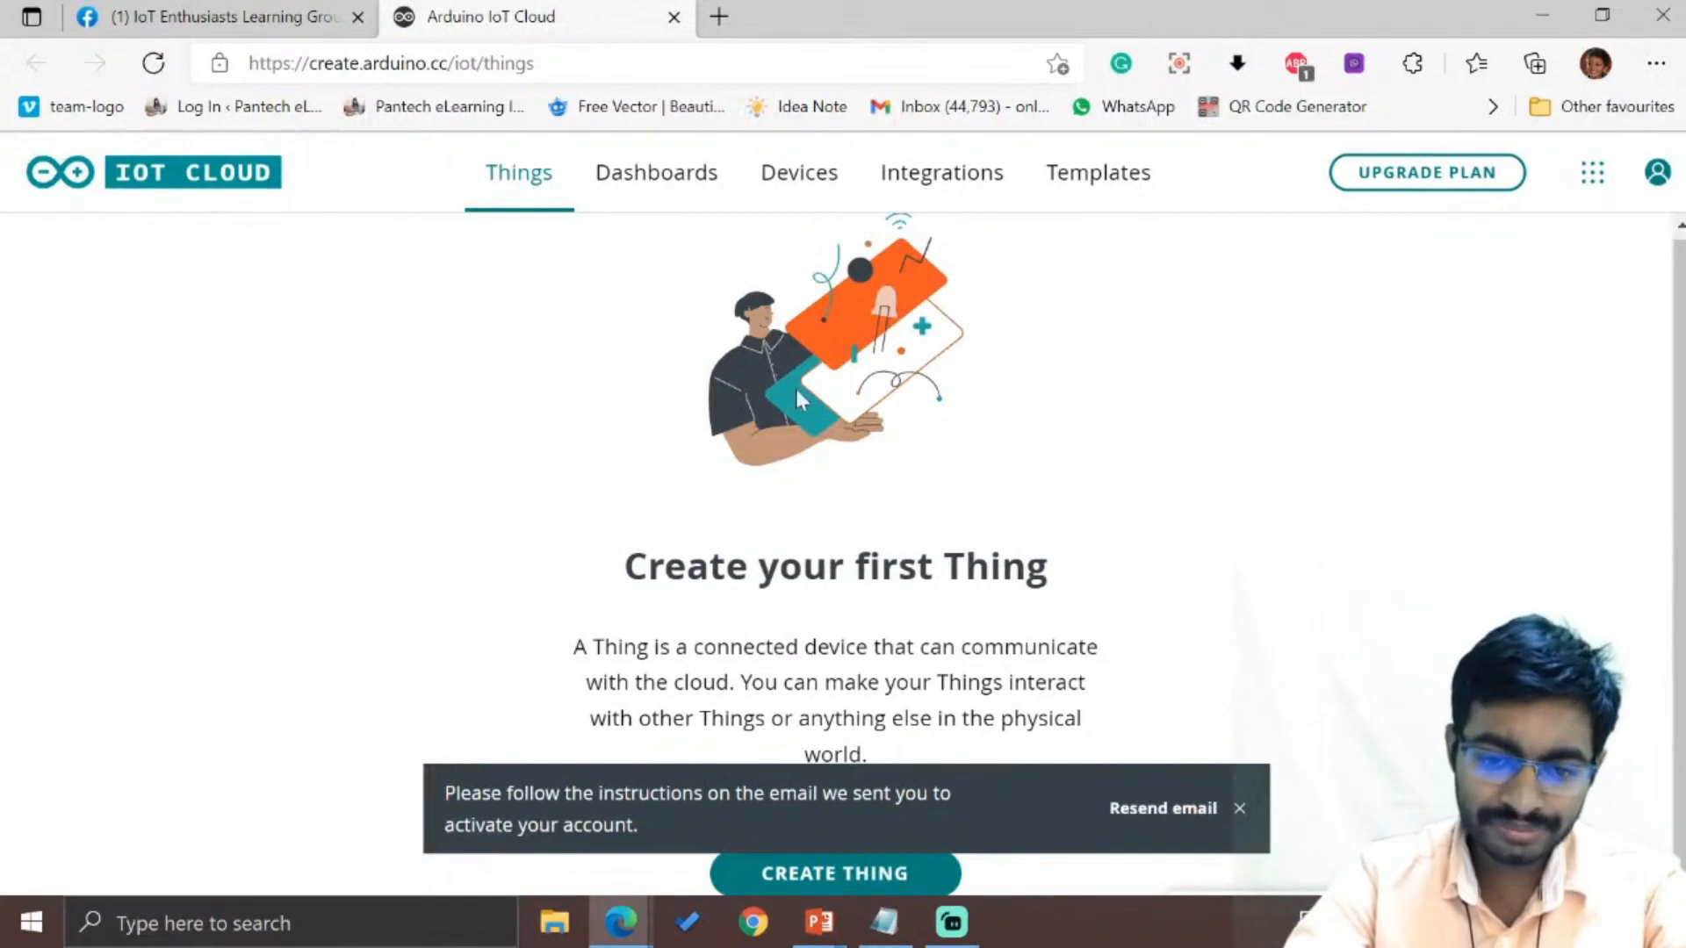
- Dismiss the account activation notice and delete the existing Untitled dashboard
{"action": "left_click", "coordinate": [1239, 808]}
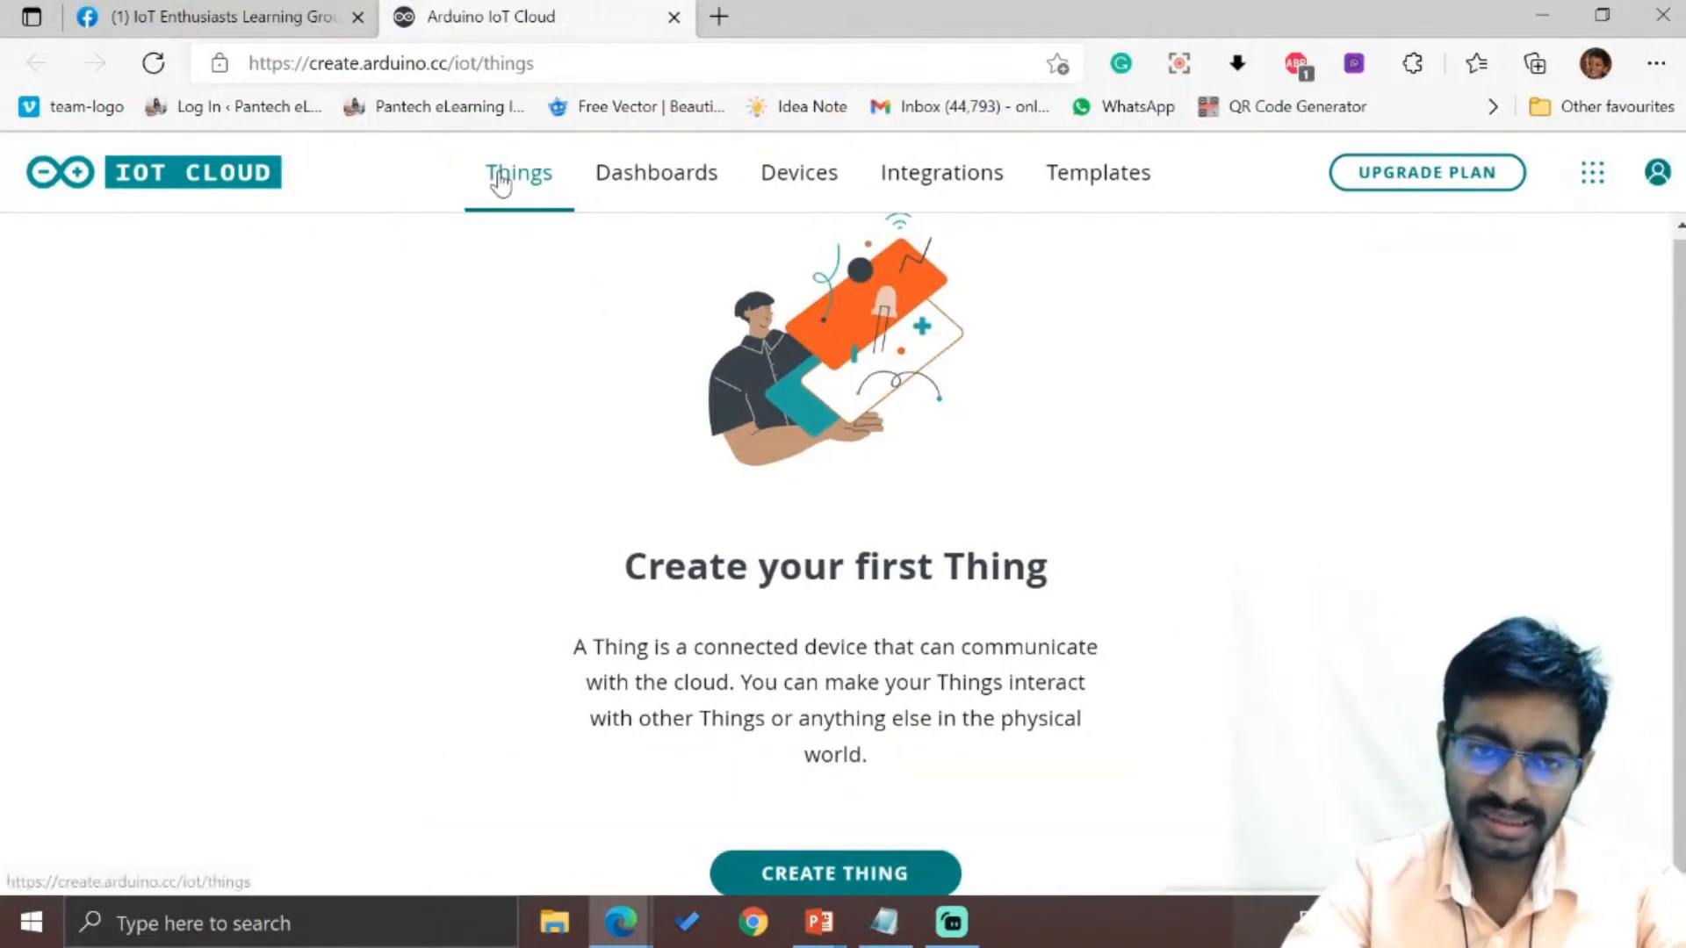
{"action": "left_click", "coordinate": [698, 178]}
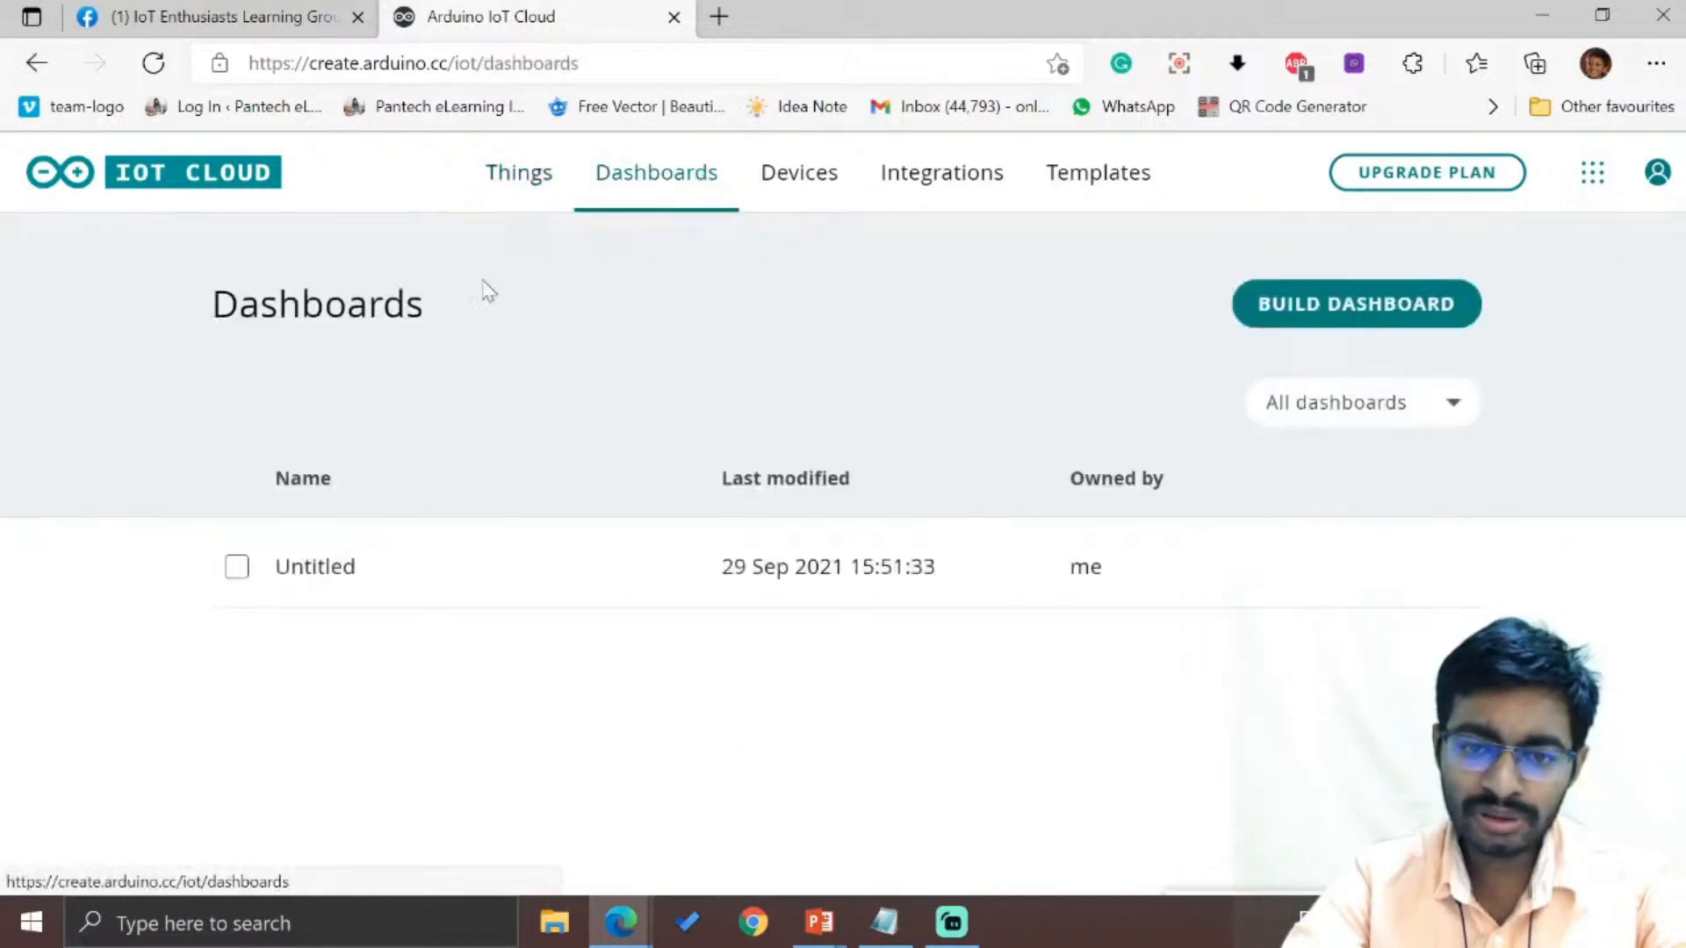
{"action": "left_click", "coordinate": [236, 568]}
{"action": "left_click", "coordinate": [1448, 571]}
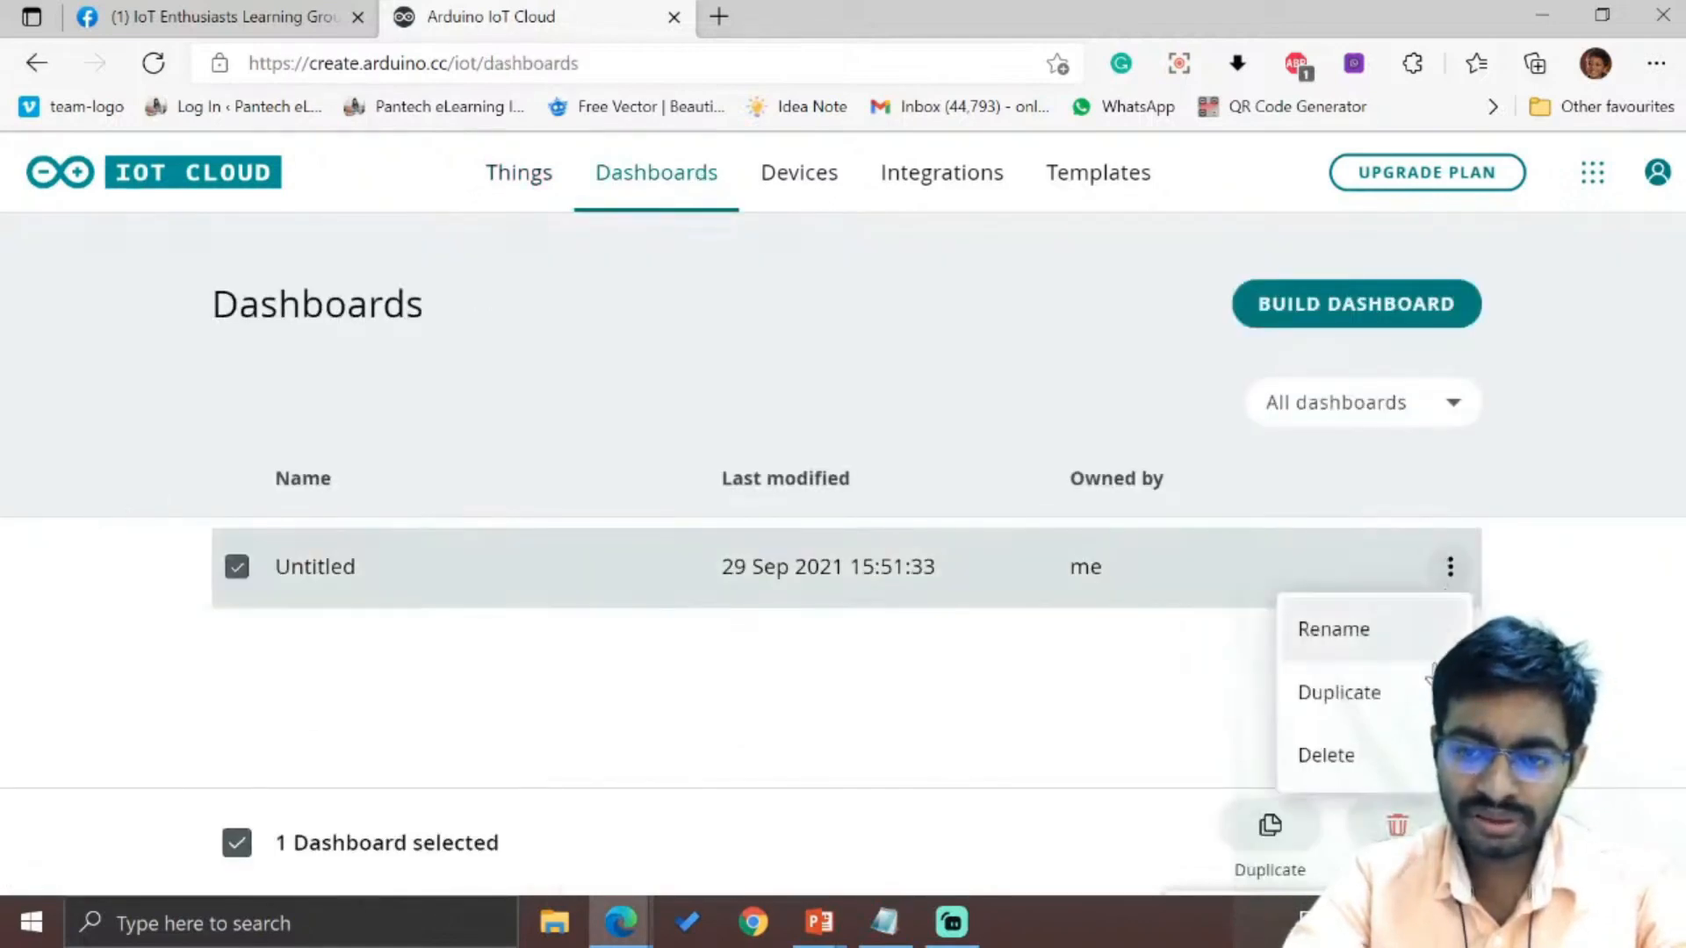
{"action": "left_click", "coordinate": [1391, 752]}
{"action": "left_click", "coordinate": [1074, 629]}
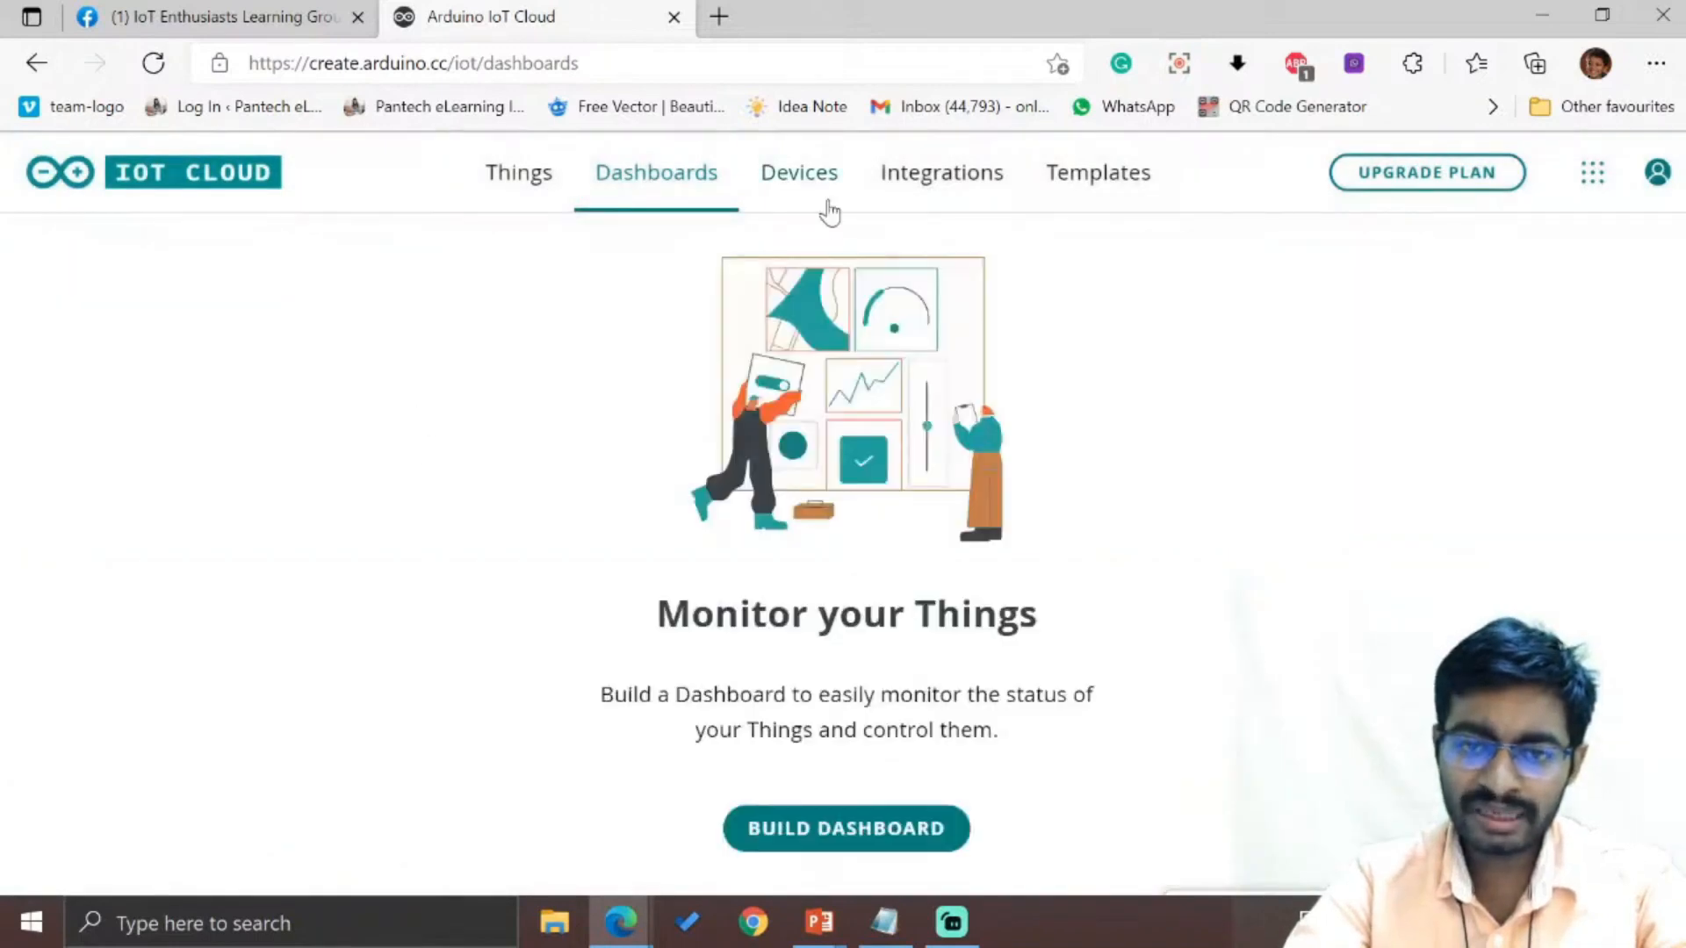
- Delete the NodeMCU 1.0 (ESP-12E Module) device from the account's devices
{"action": "left_click", "coordinate": [828, 209]}
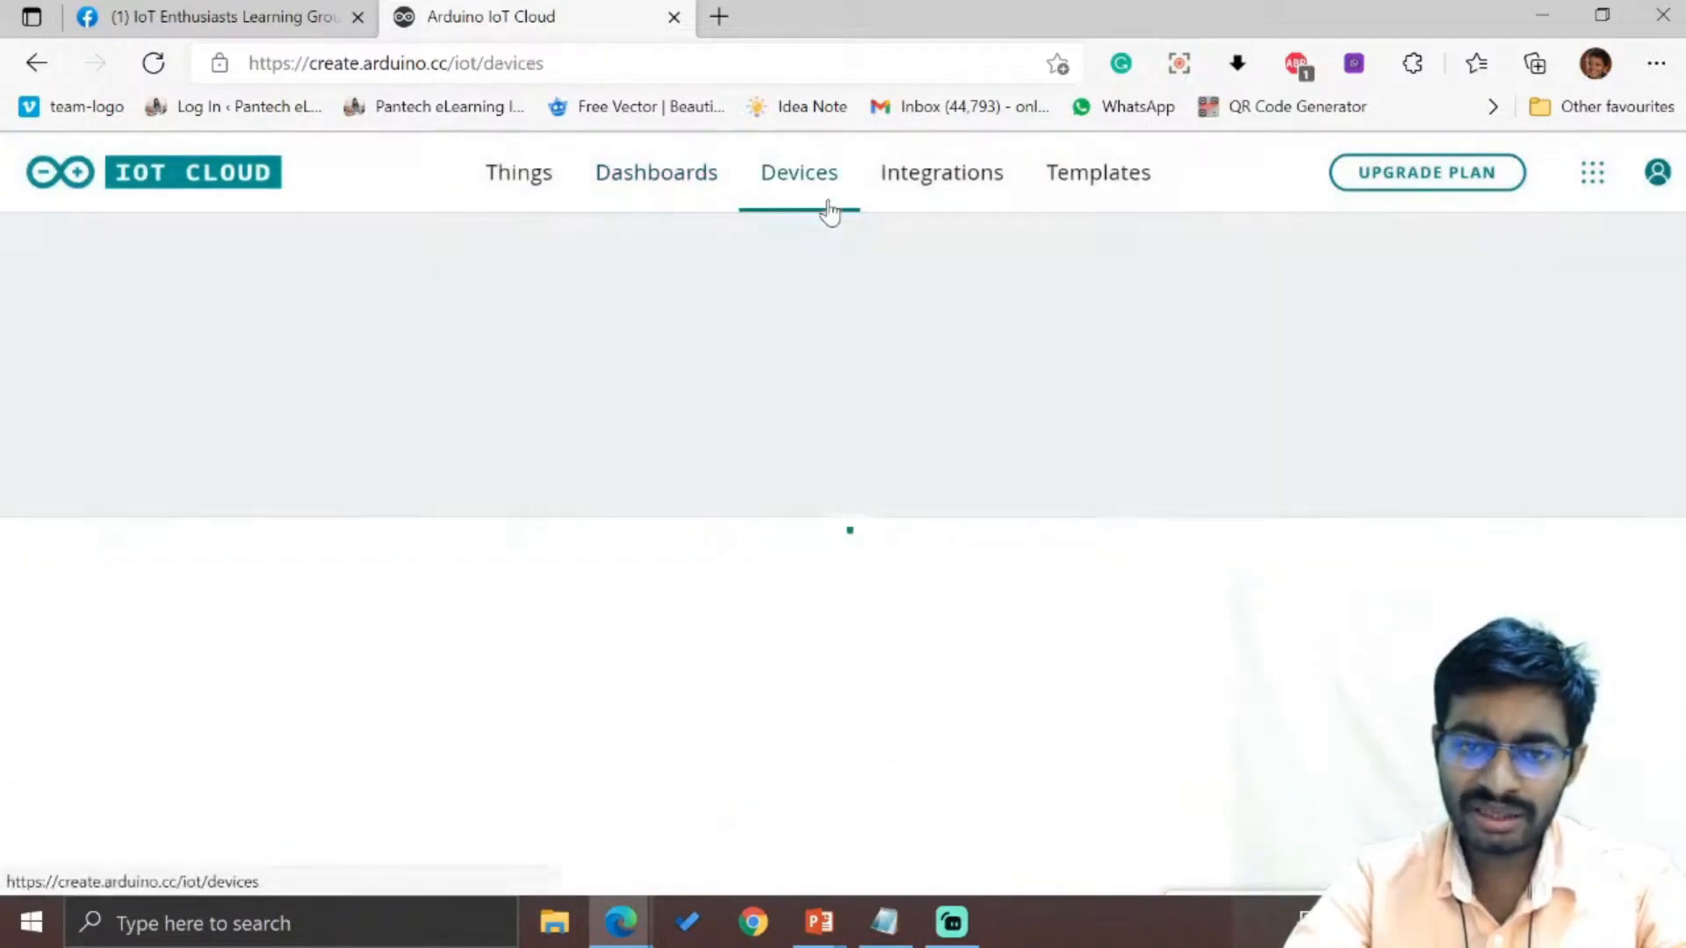
{"action": "left_click", "coordinate": [236, 580]}
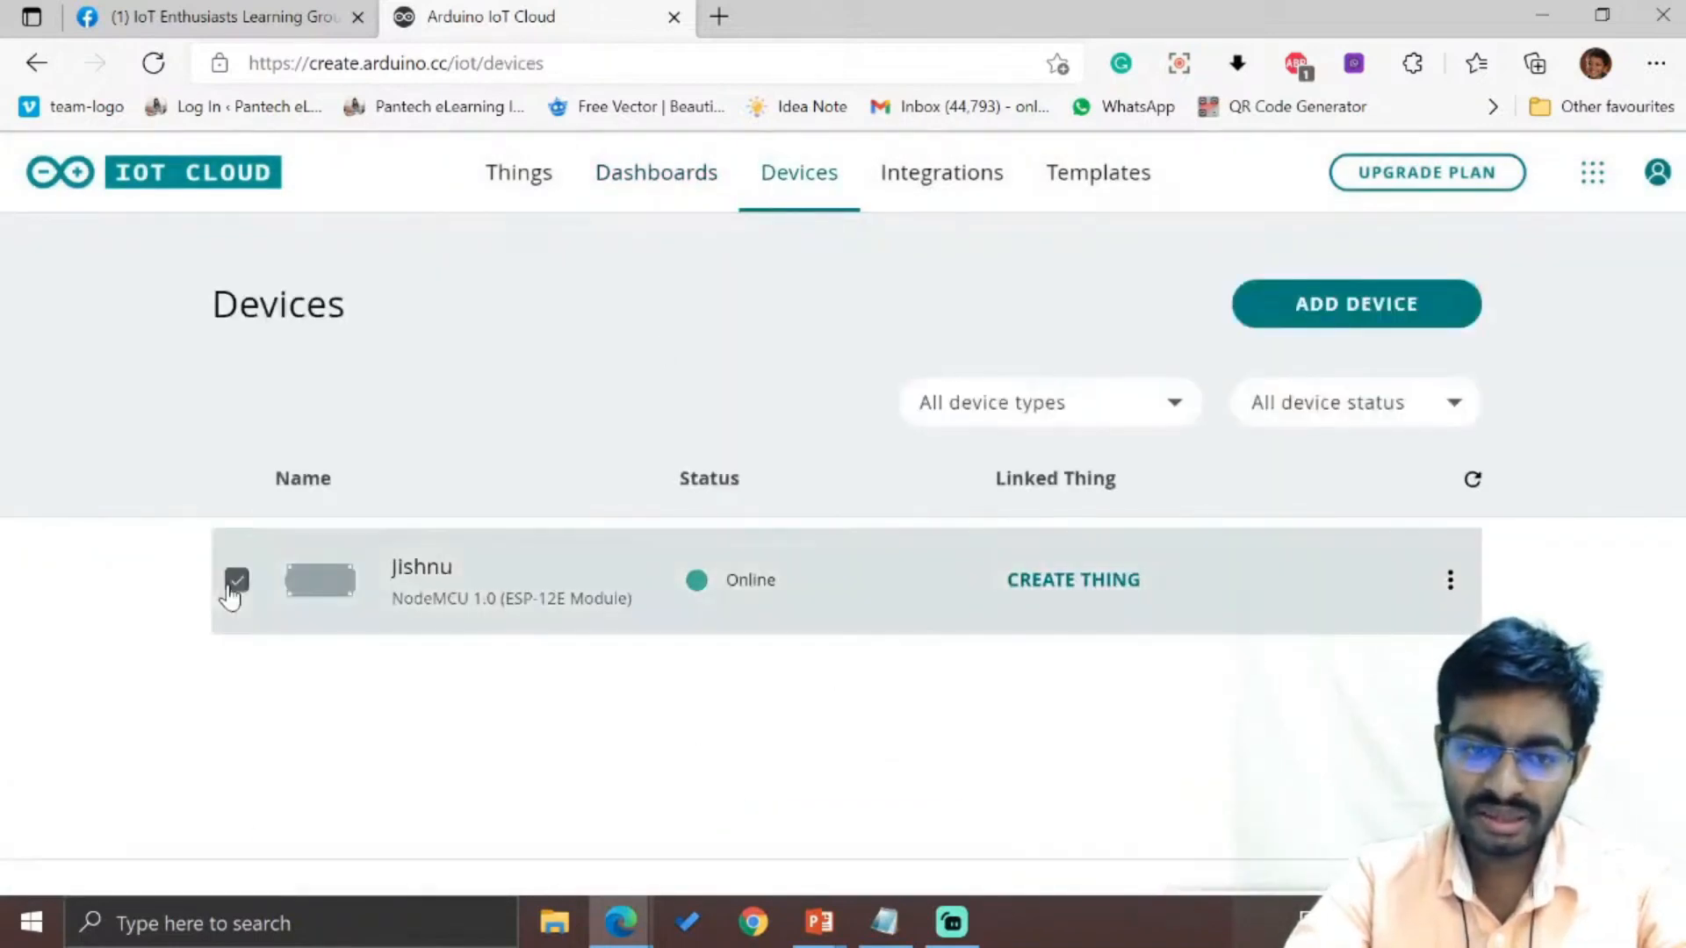
{"action": "left_click", "coordinate": [1451, 580]}
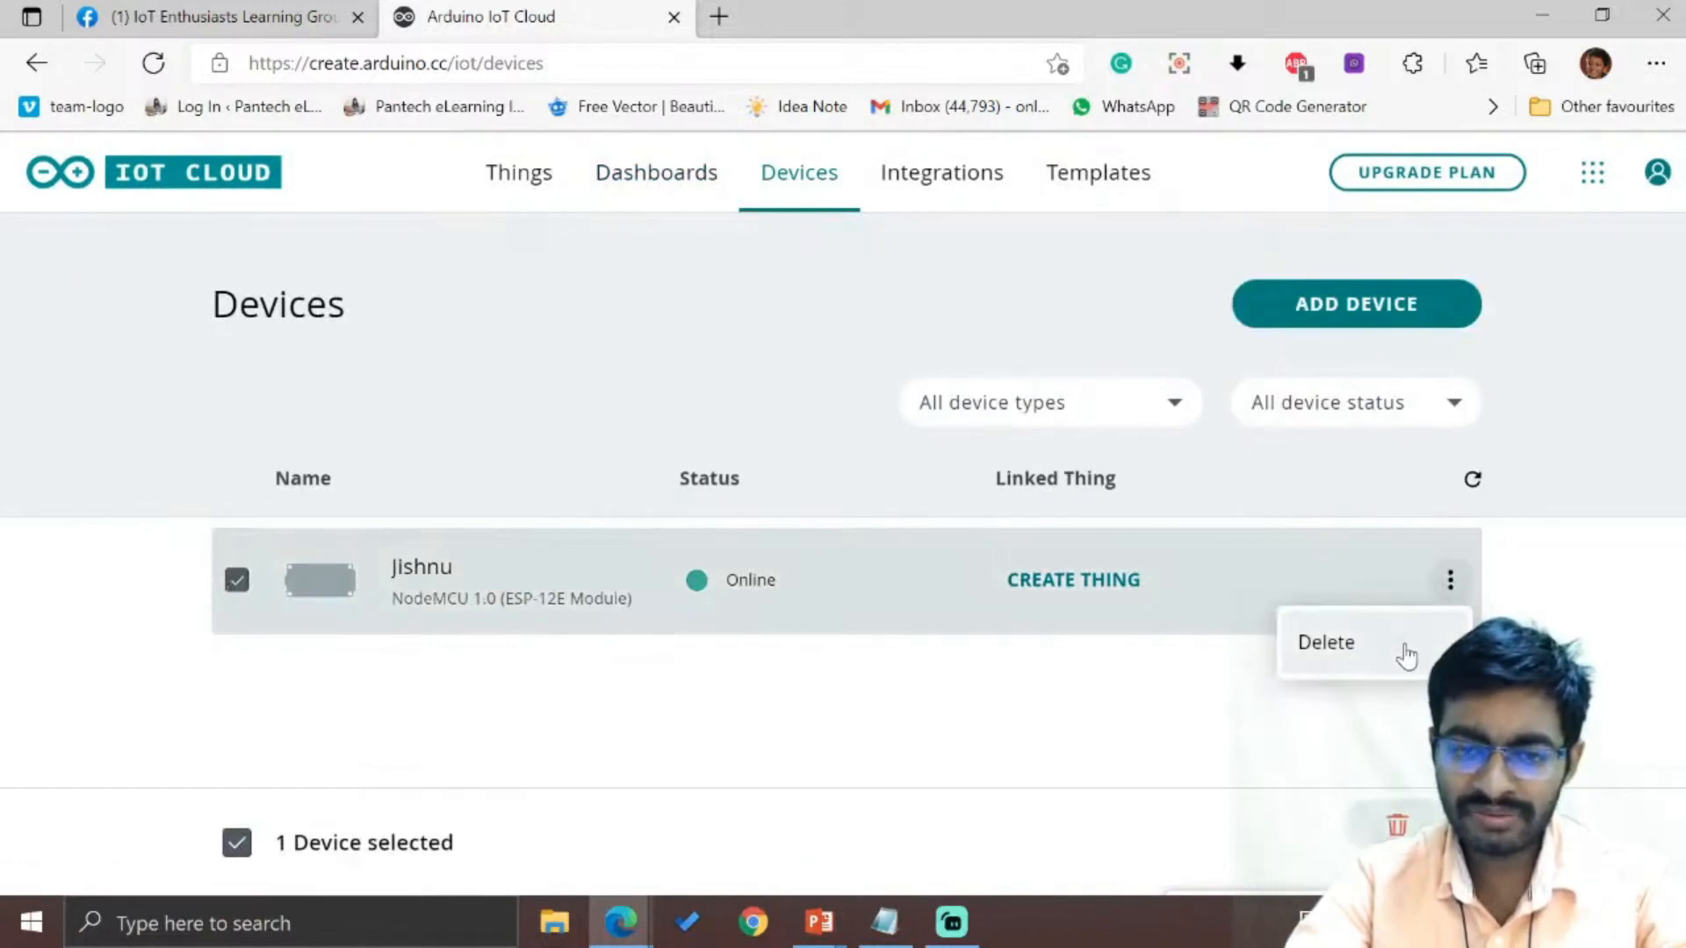
{"action": "left_click", "coordinate": [1326, 642]}
{"action": "left_click", "coordinate": [1009, 606]}
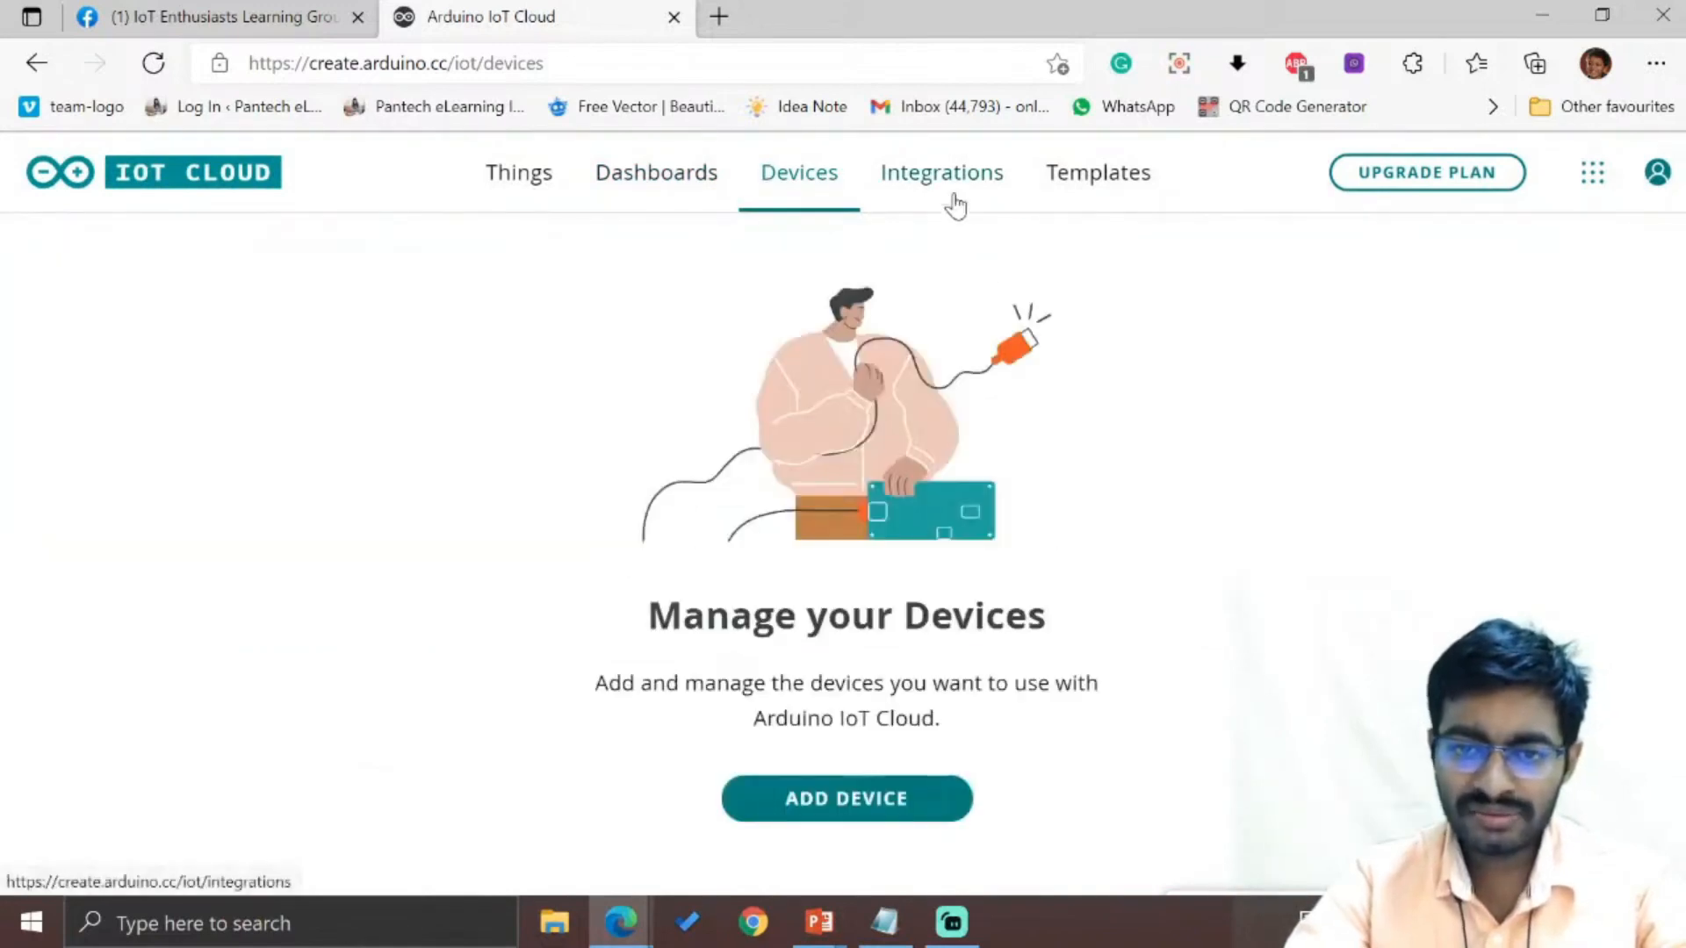
- Look over the Integrations page and browse the ready-made IoT project templates
{"action": "left_click", "coordinate": [952, 211]}
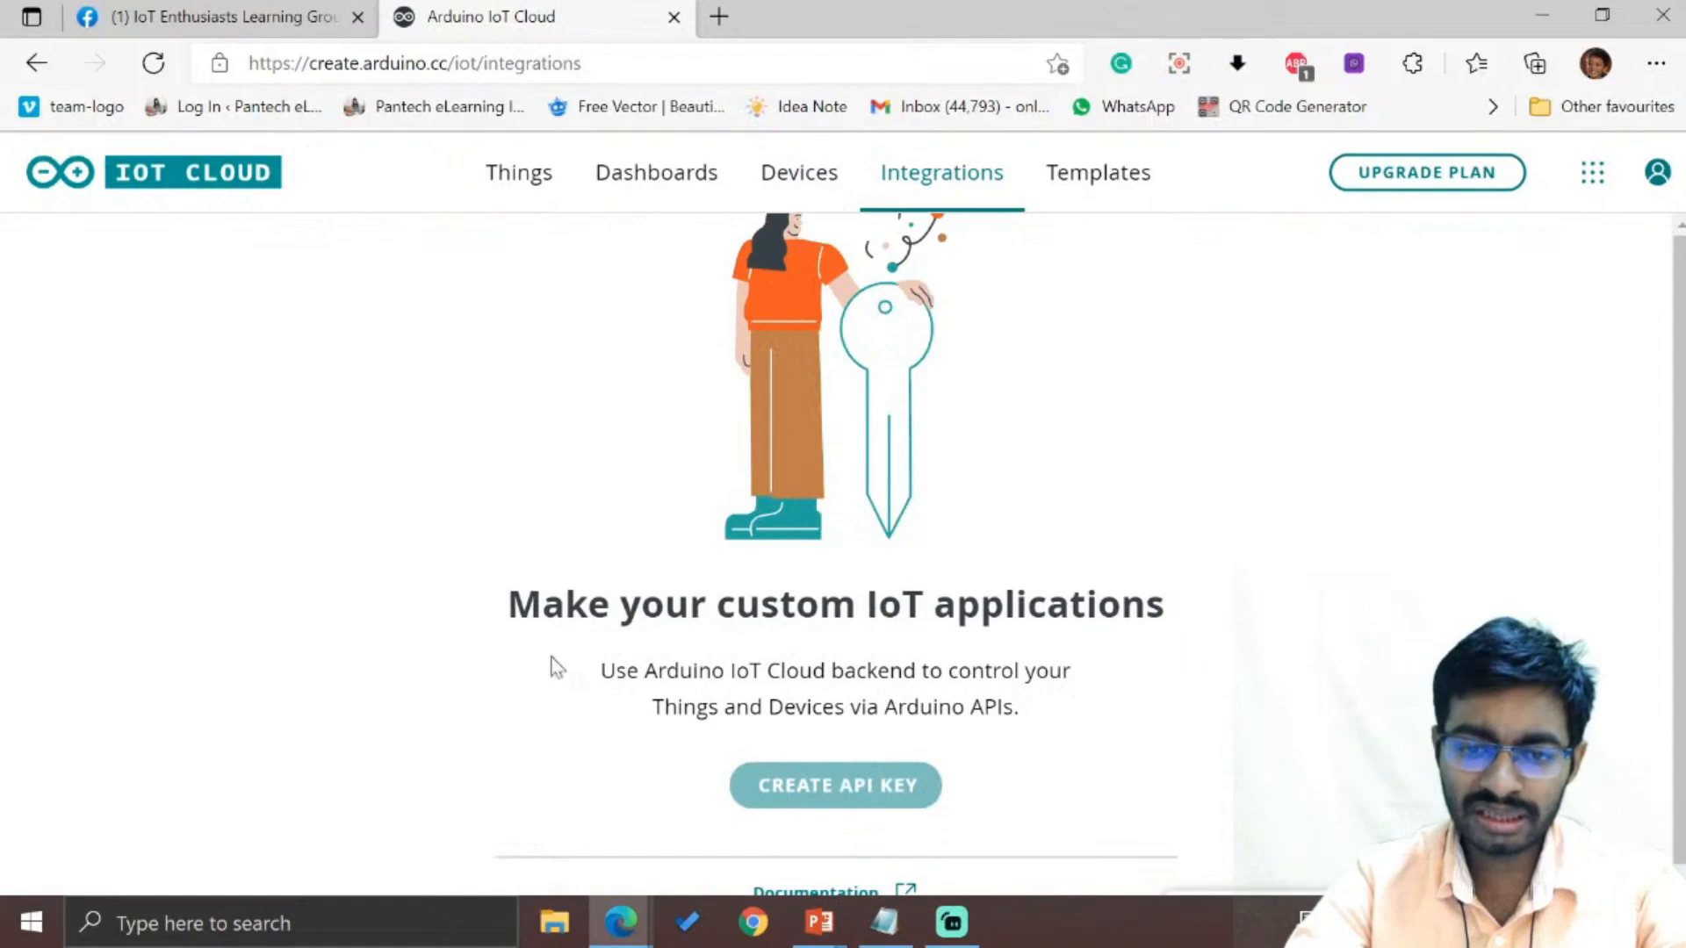
{"action": "left_click", "coordinate": [1104, 176]}
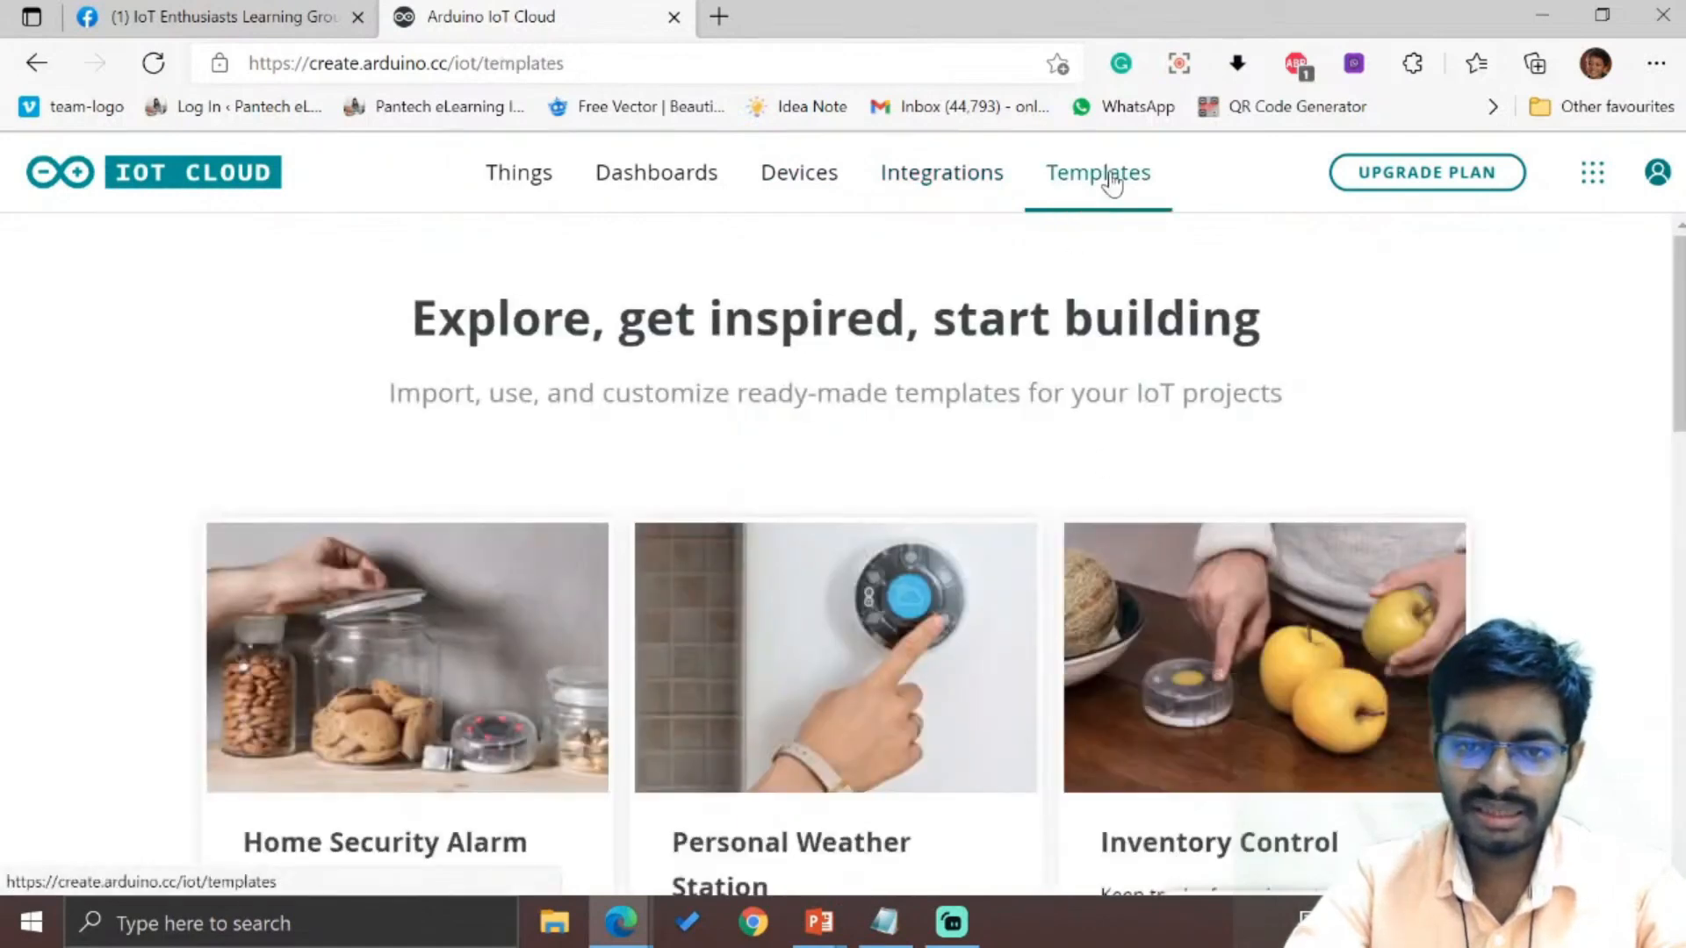
{"action": "scroll", "coordinate": [441, 619], "scroll_direction": "down", "scroll_amount": 9}
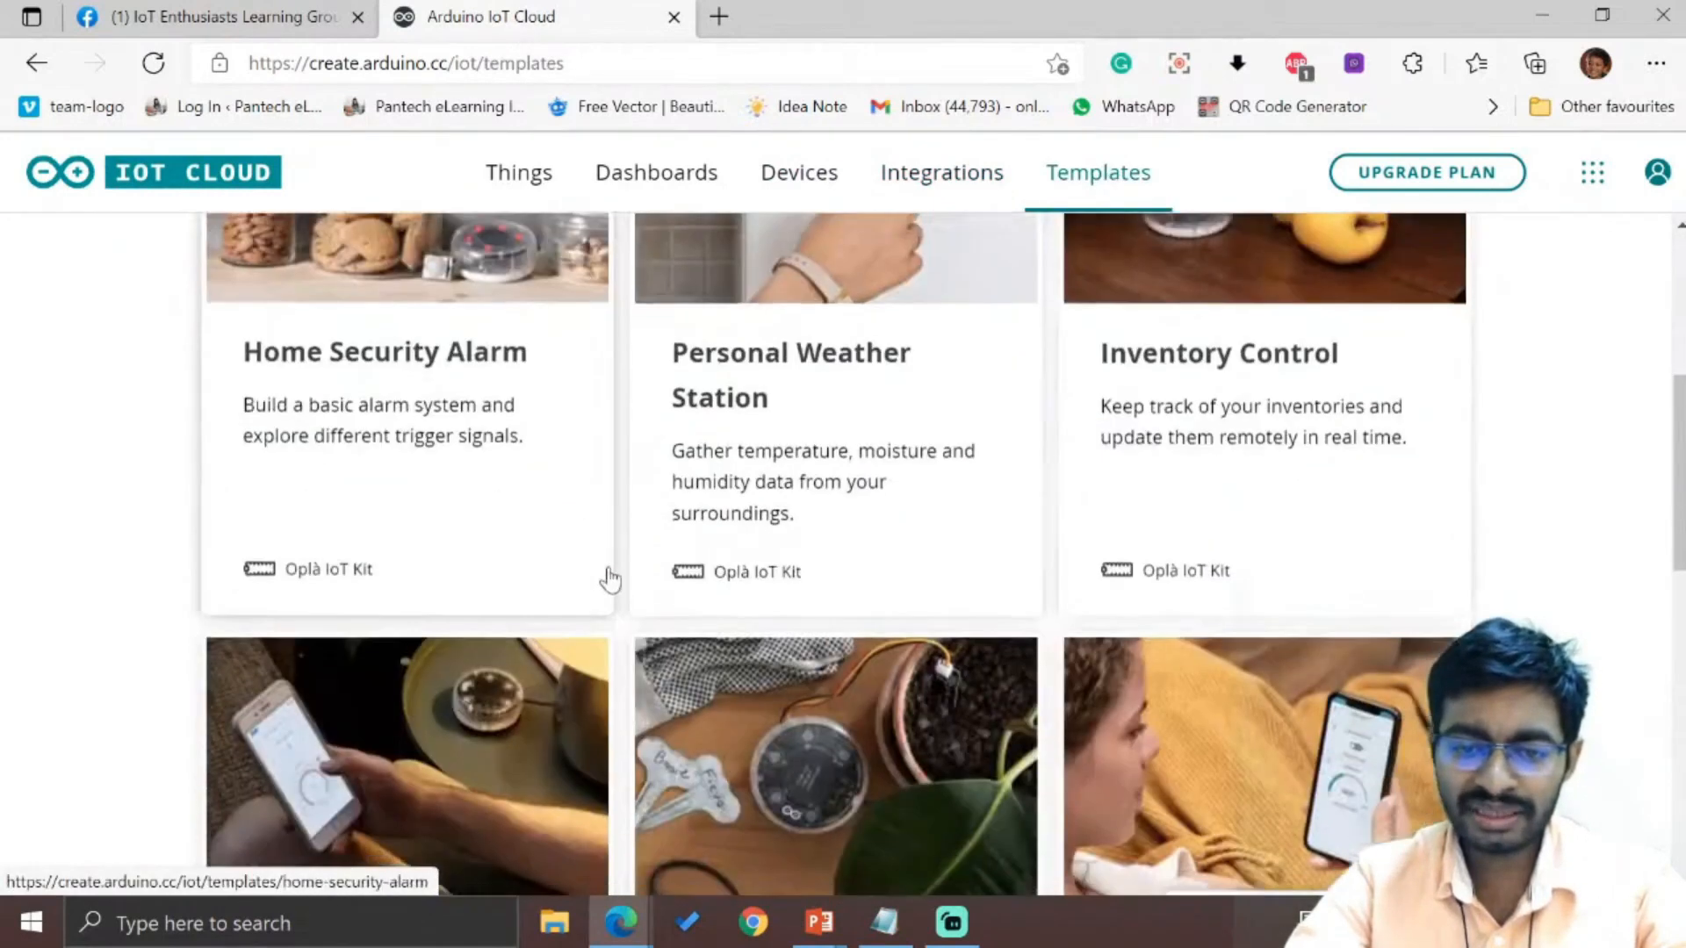
{"action": "scroll", "coordinate": [641, 588], "scroll_direction": "down", "scroll_amount": 3}
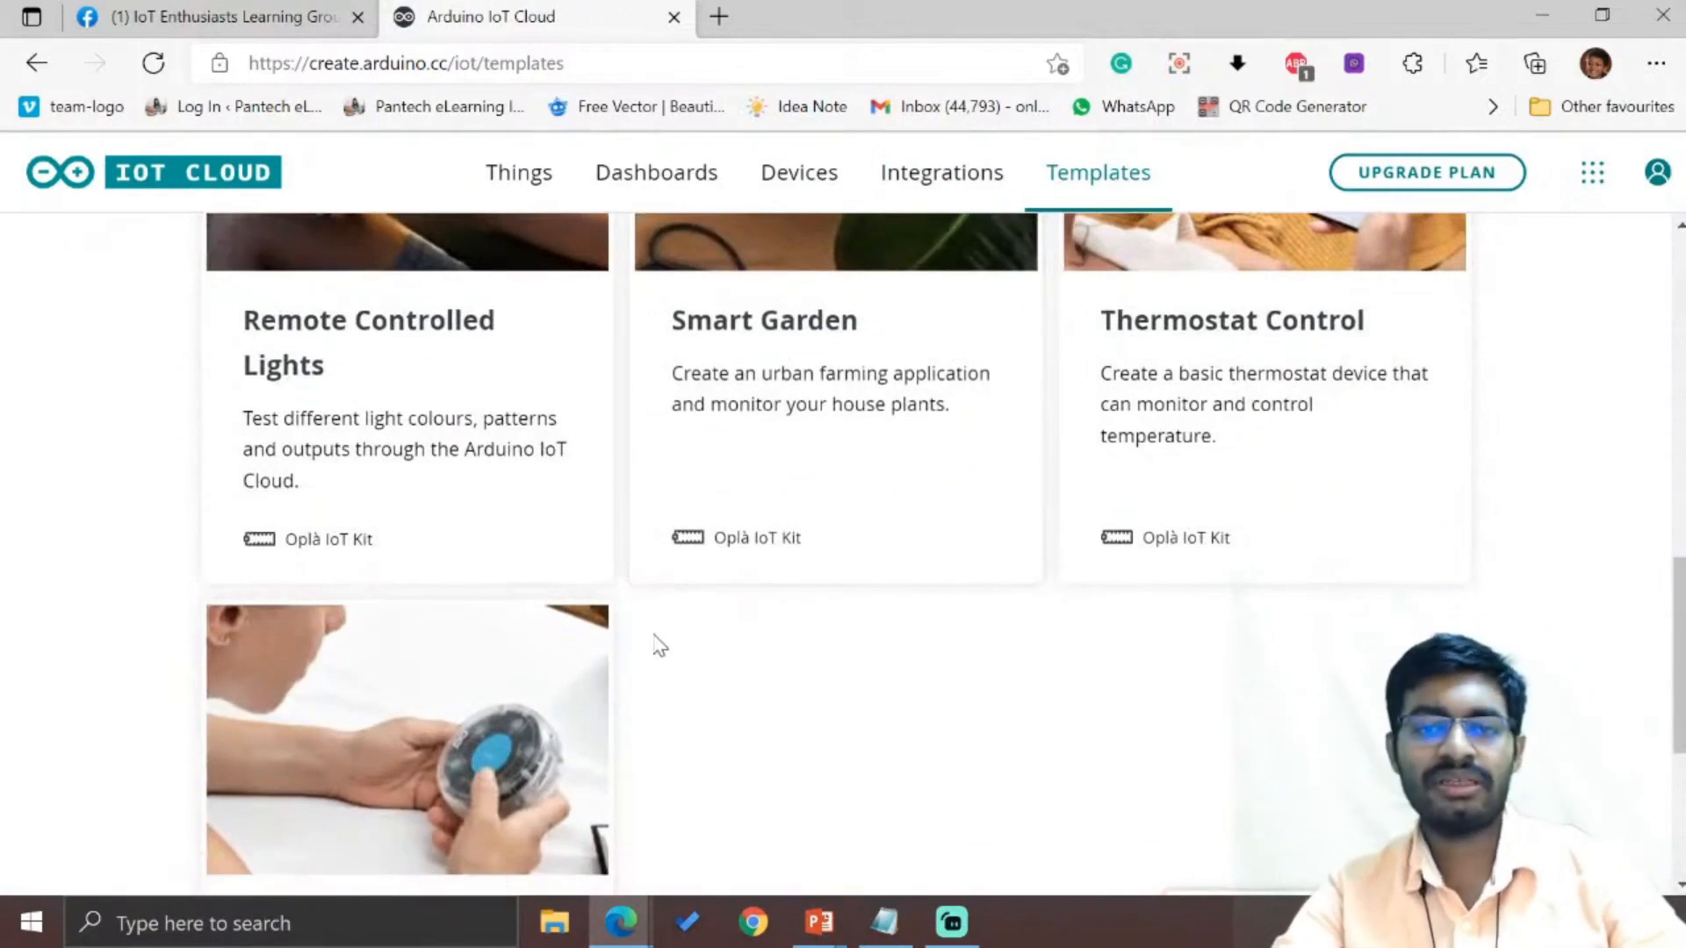
{"action": "scroll", "coordinate": [648, 641], "scroll_direction": "down", "scroll_amount": 2}
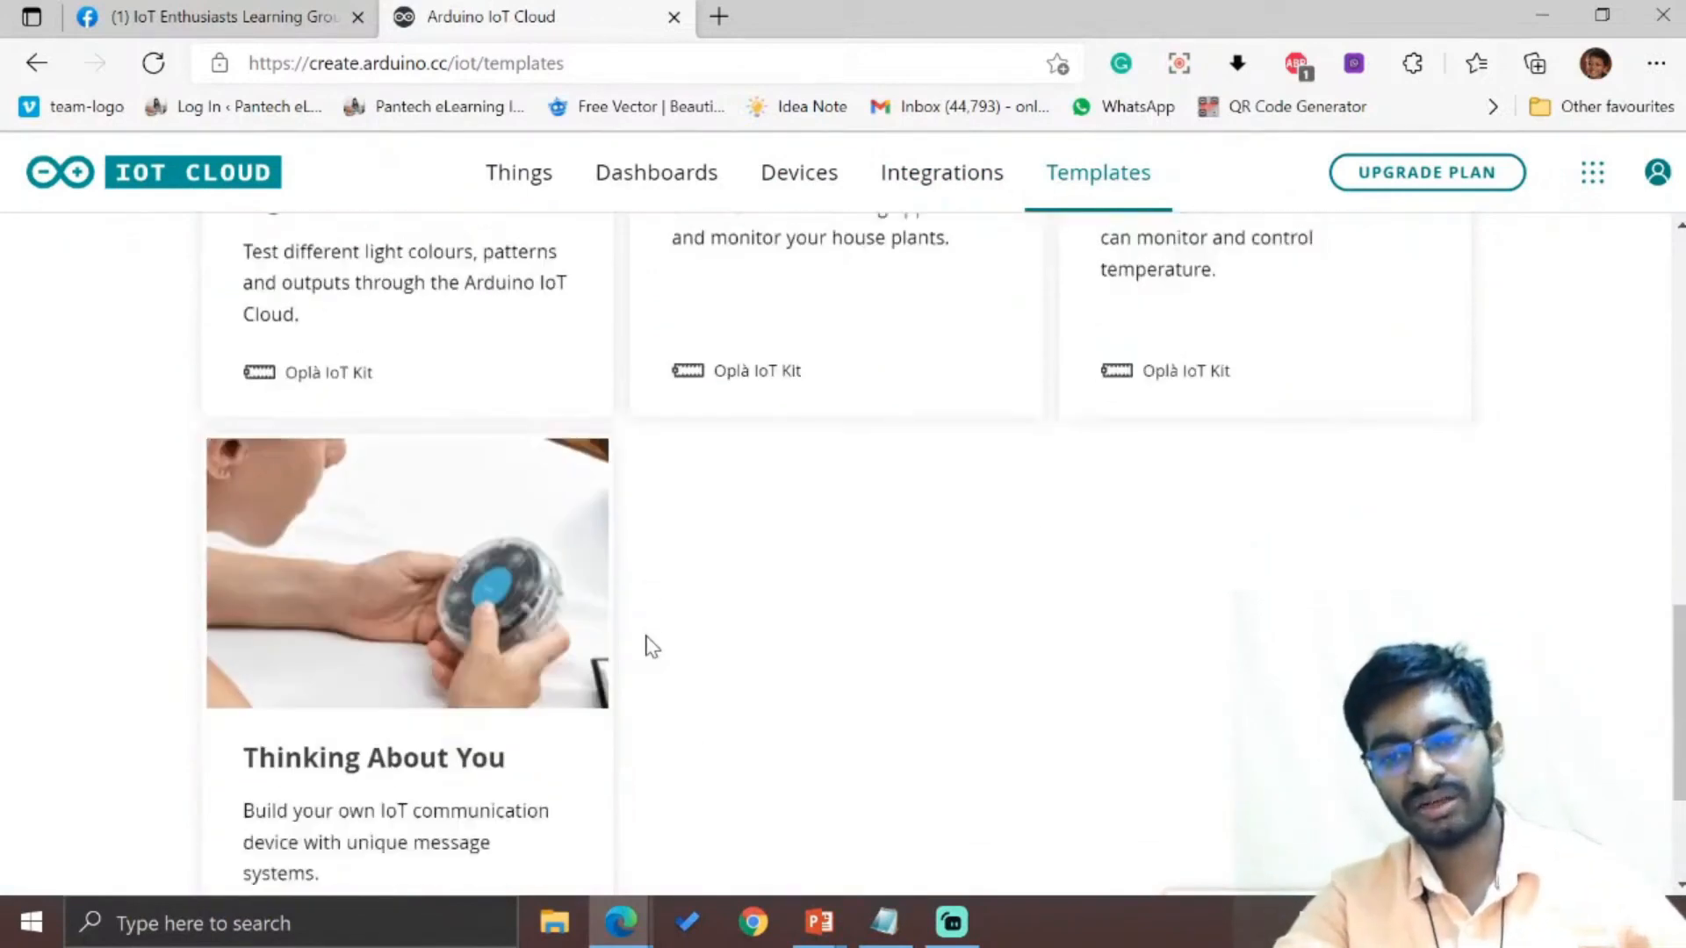
{"action": "scroll", "coordinate": [650, 637], "scroll_direction": "up", "scroll_amount": 15}
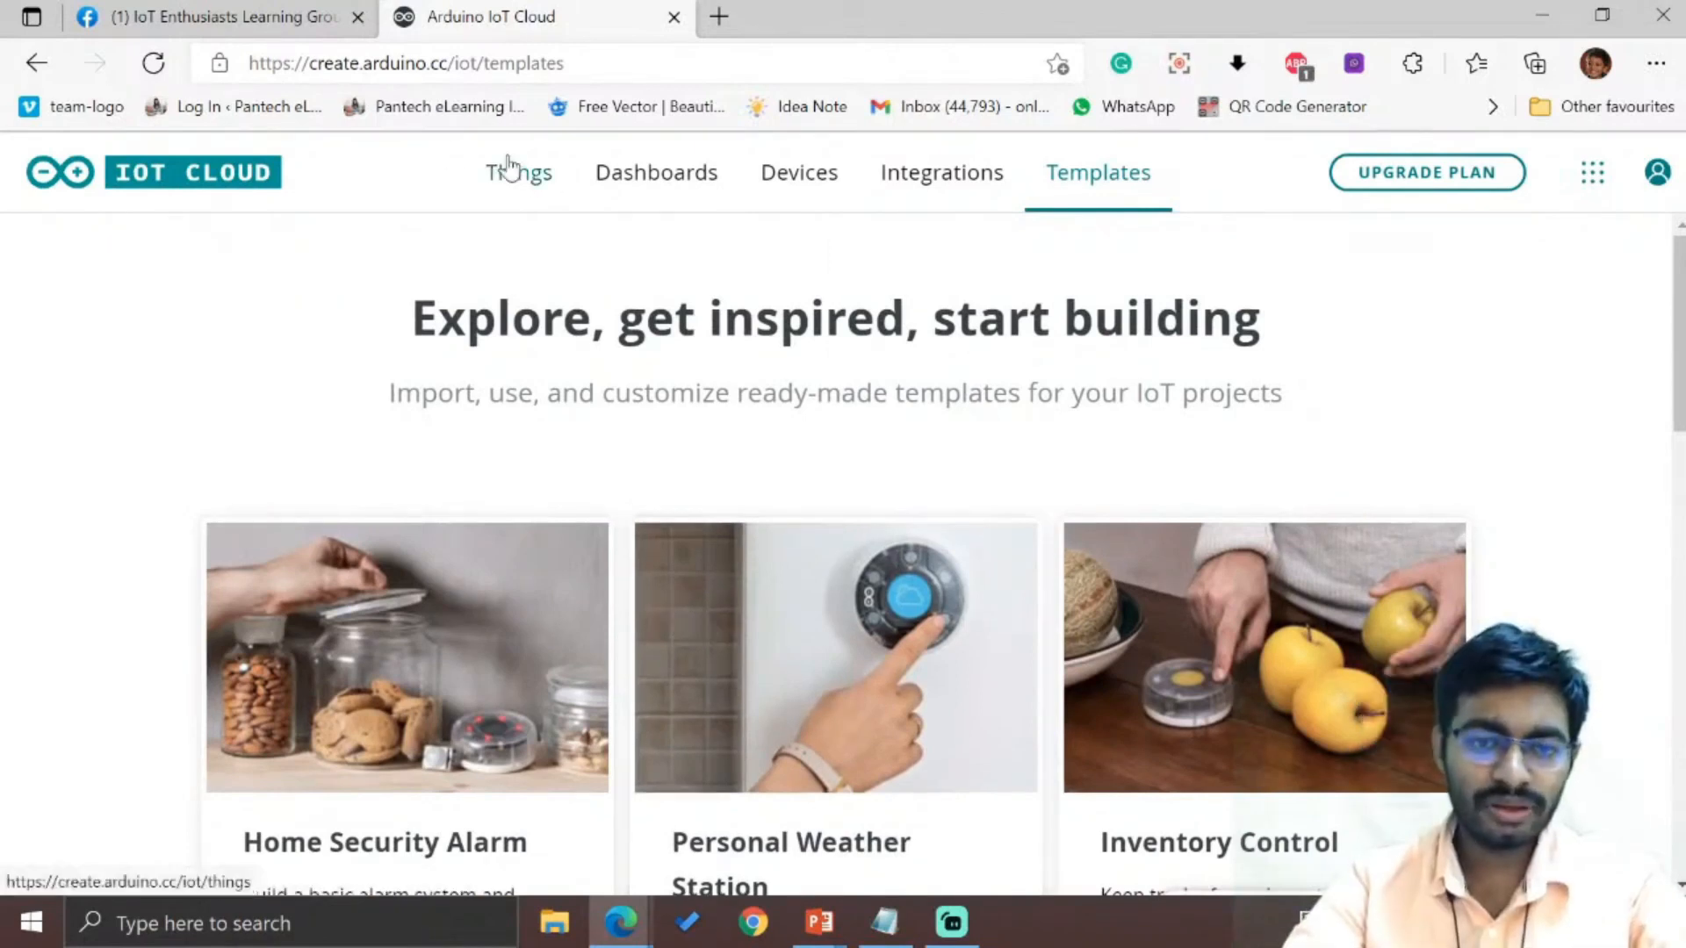
- Create a new Thing and bring its variable, device and network setup into view
{"action": "left_click", "coordinate": [508, 181]}
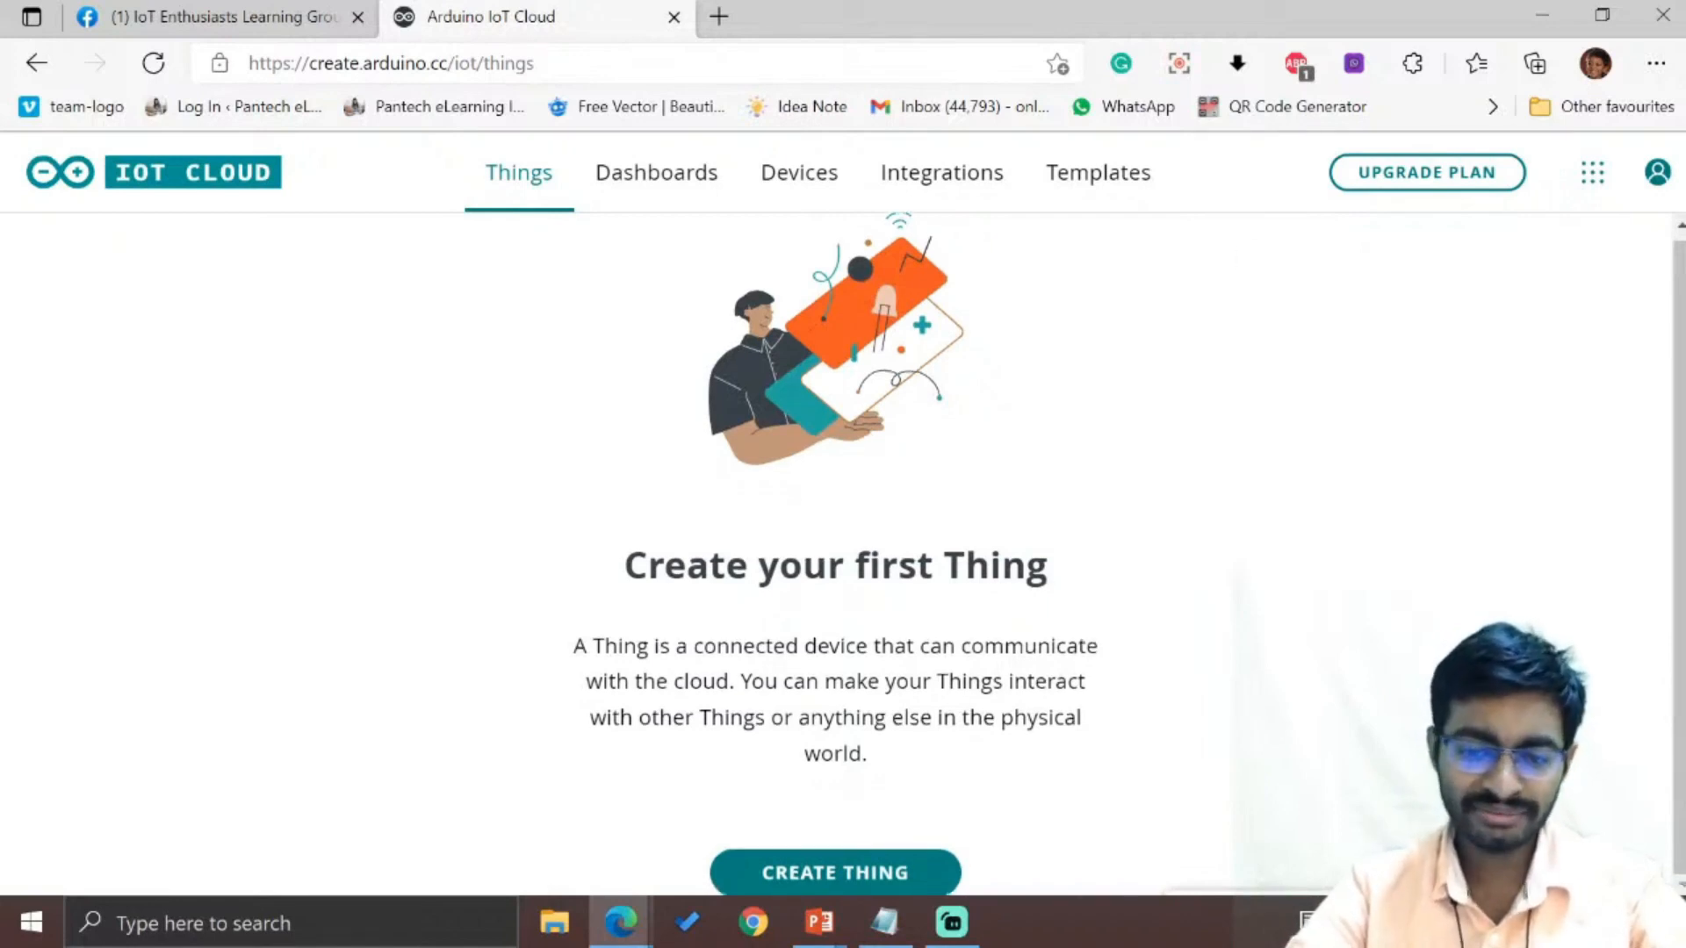
{"action": "left_click", "coordinate": [855, 874]}
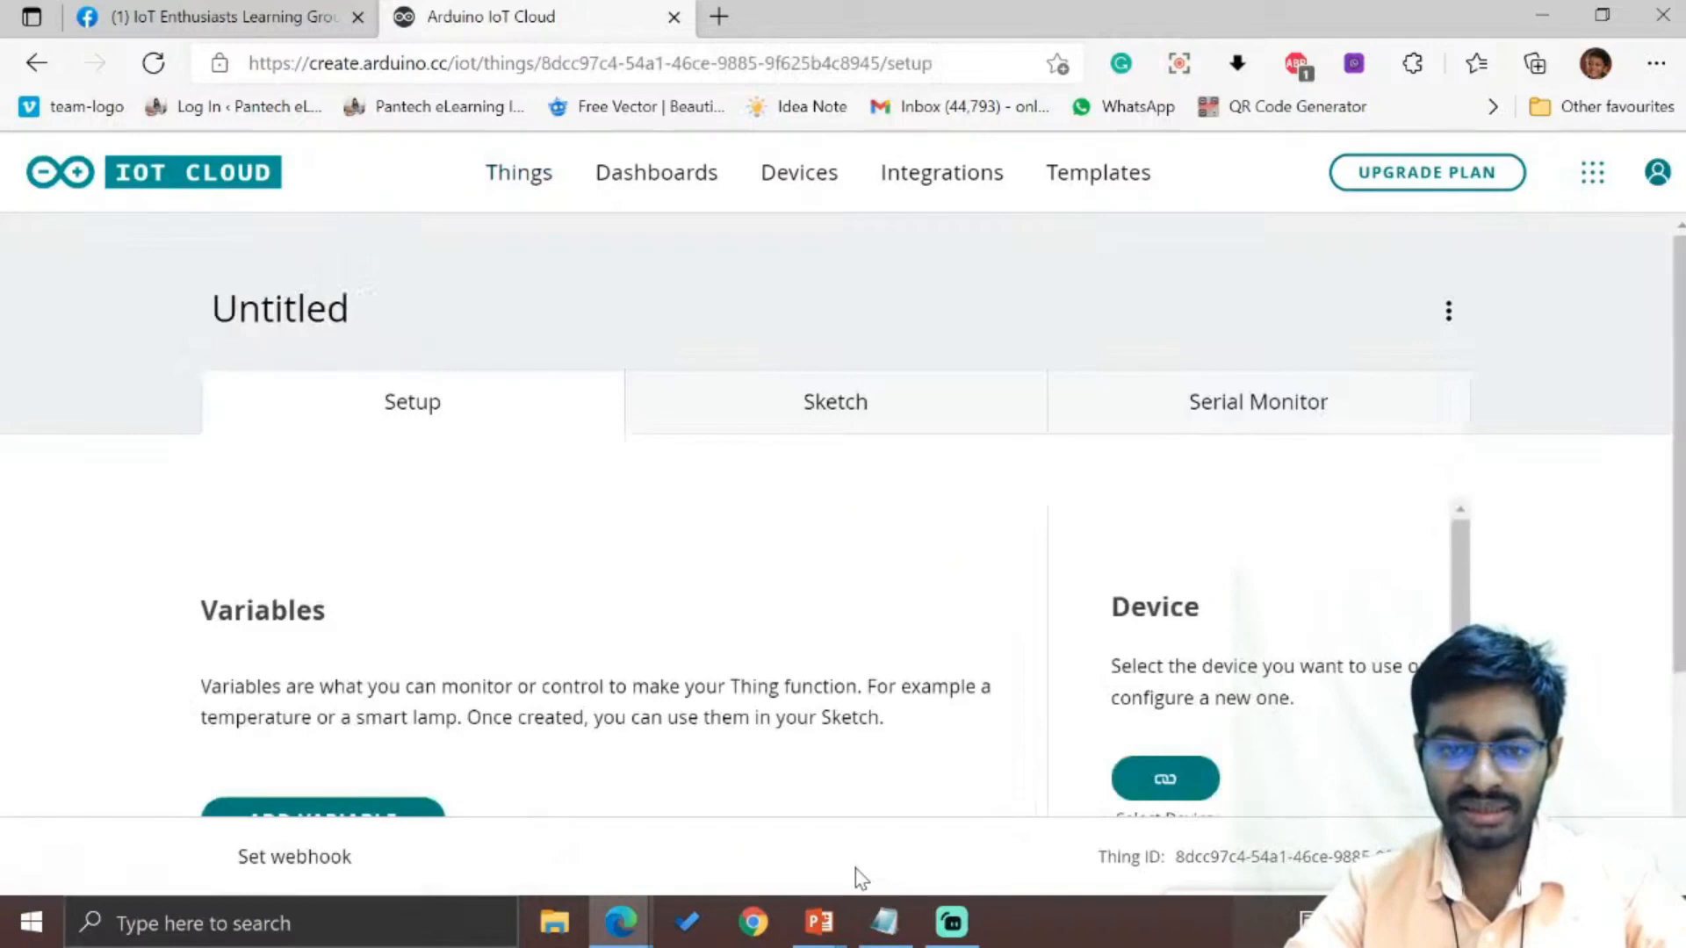
{"action": "scroll", "coordinate": [686, 505], "scroll_direction": "down", "scroll_amount": 3}
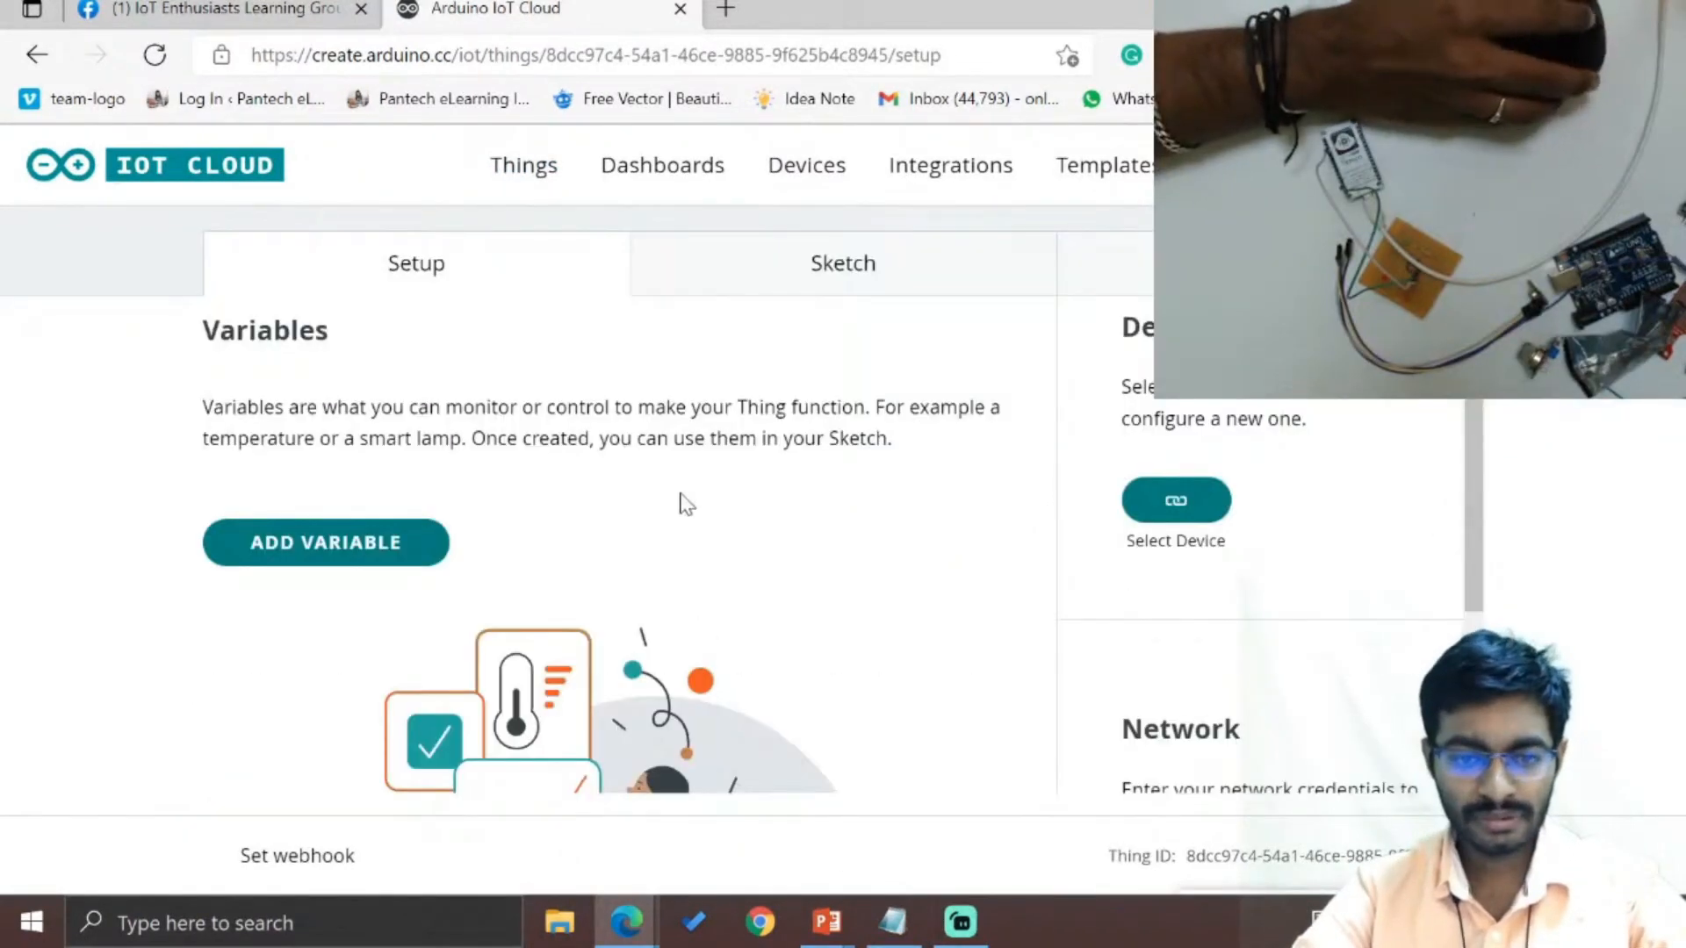
{"action": "left_click_drag", "start_coordinate": [1473, 425], "coordinate": [1508, 424]}
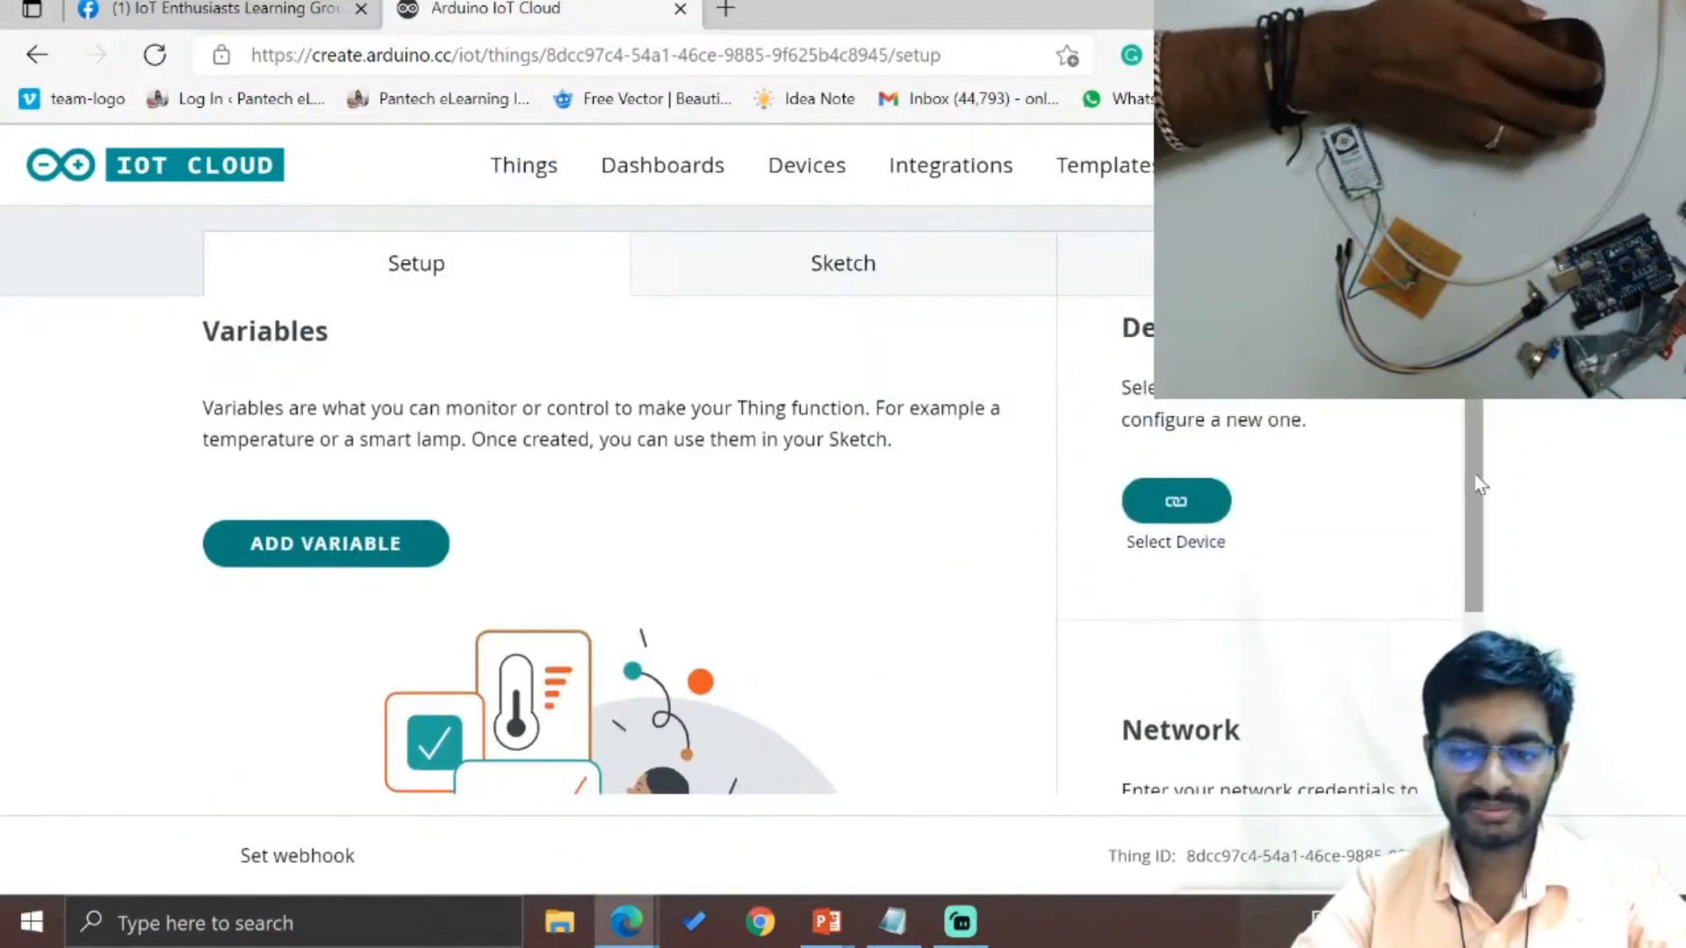
- Start a new variable for the Thing, review its permission and update options, and name it "mas"
{"action": "left_click", "coordinate": [341, 554]}
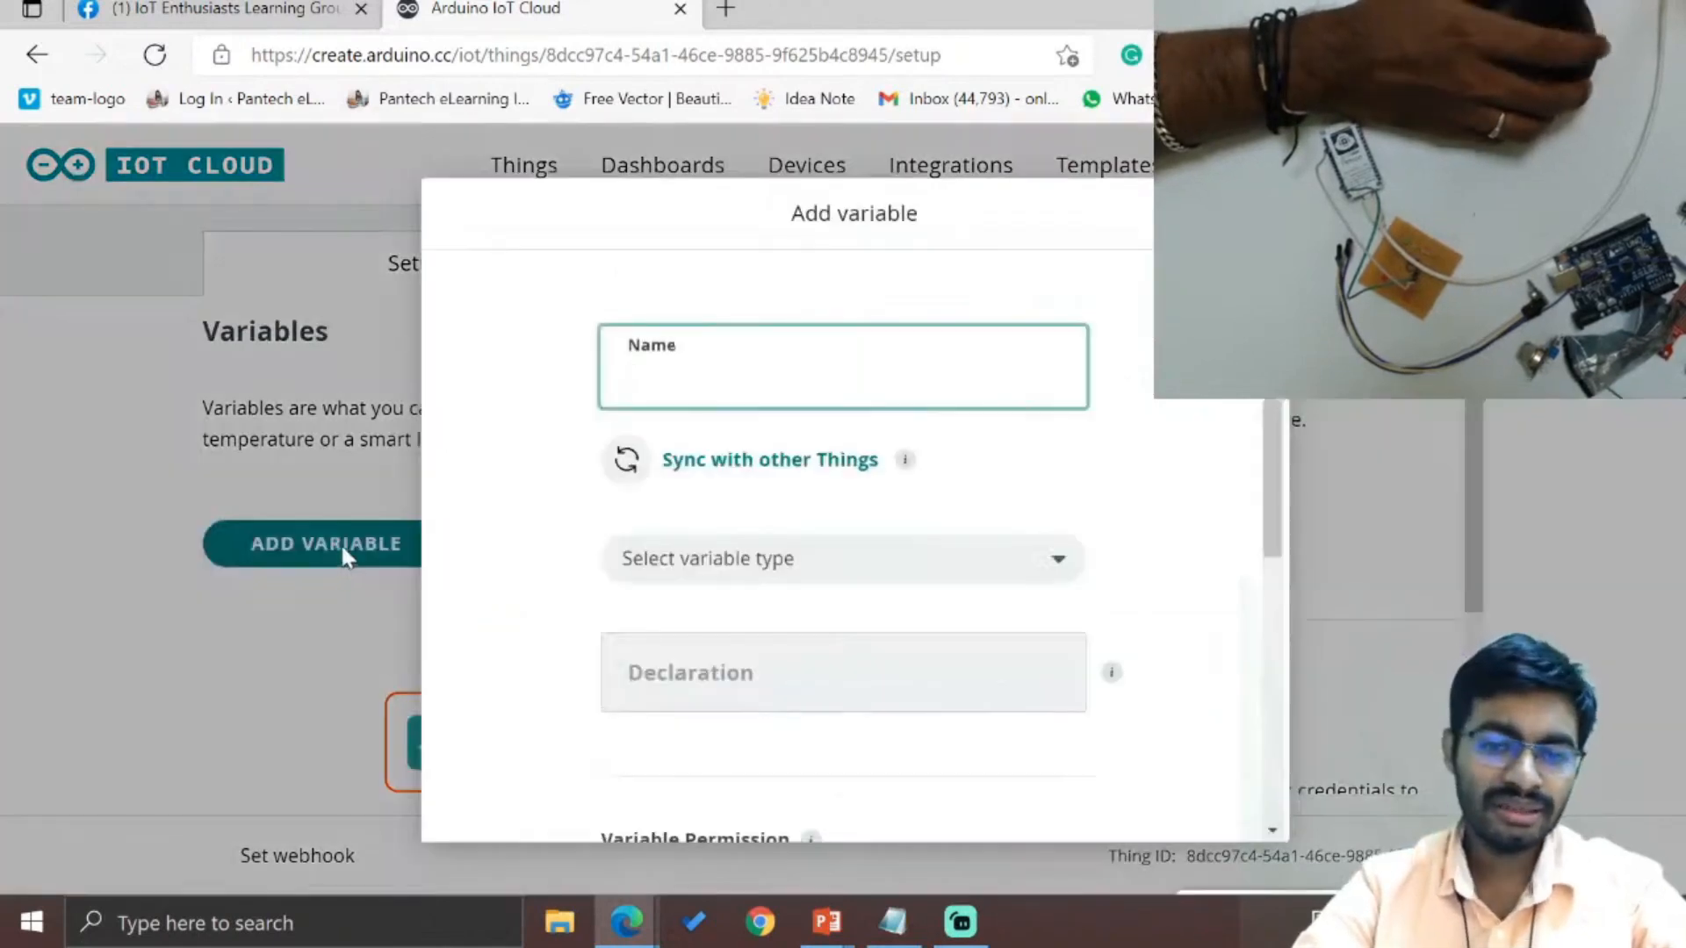
{"action": "scroll", "coordinate": [667, 696], "scroll_direction": "down", "scroll_amount": 5}
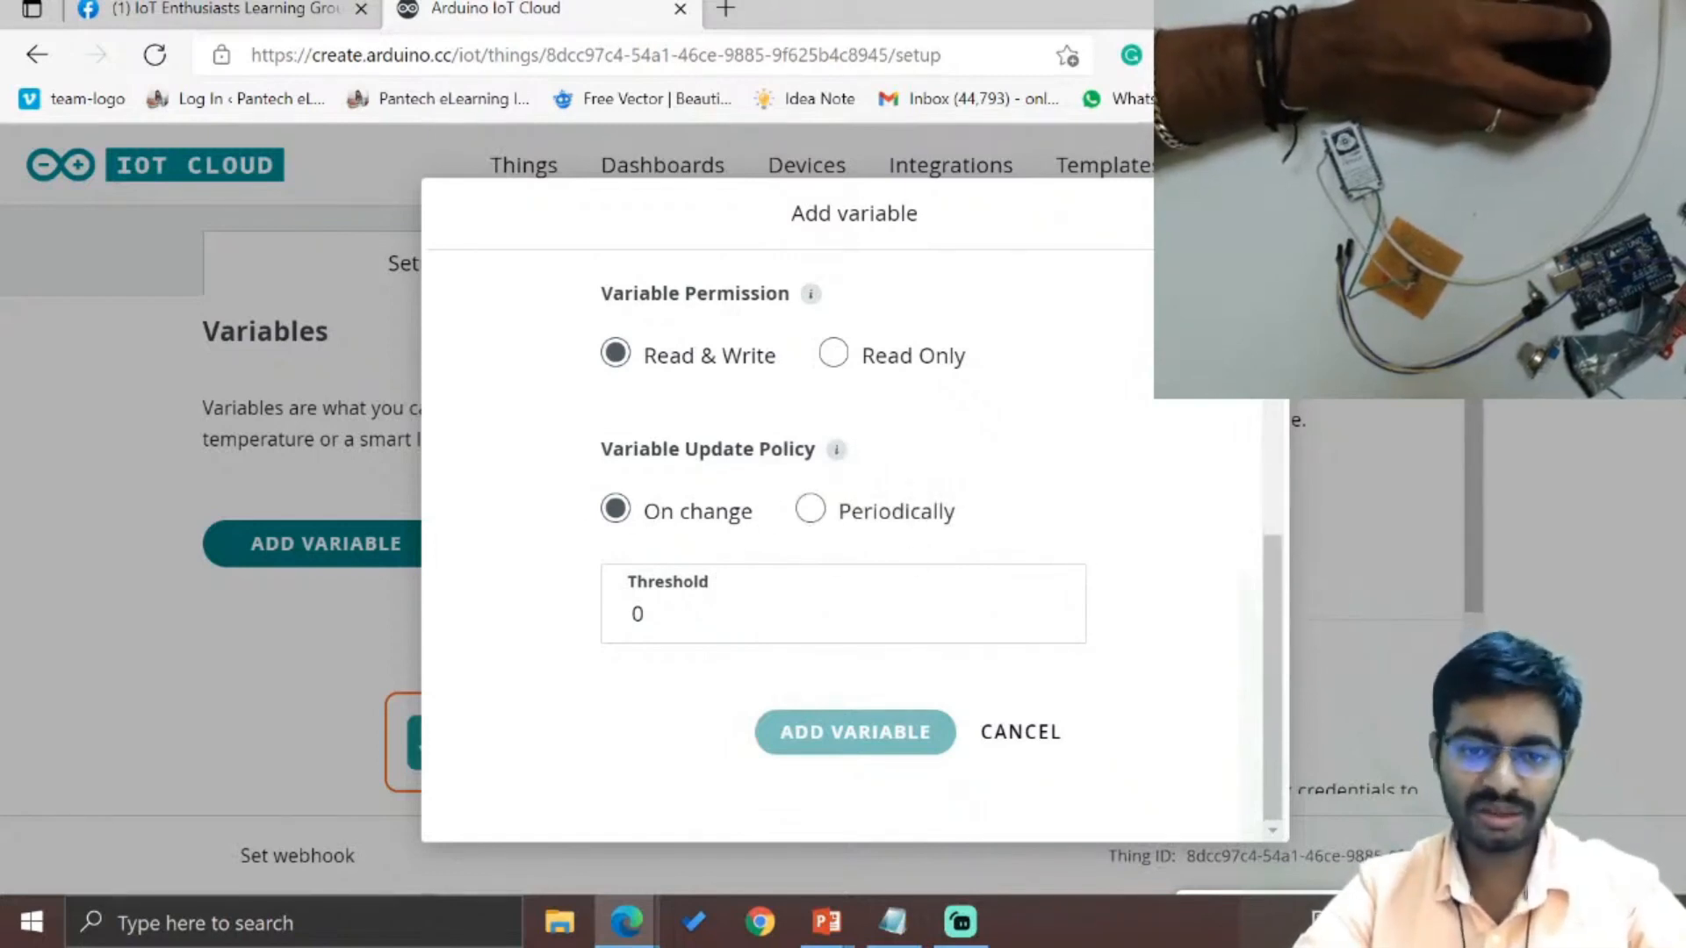
{"action": "mouse_move", "coordinate": [932, 497]}
{"action": "scroll", "coordinate": [605, 482], "scroll_direction": "up", "scroll_amount": 3}
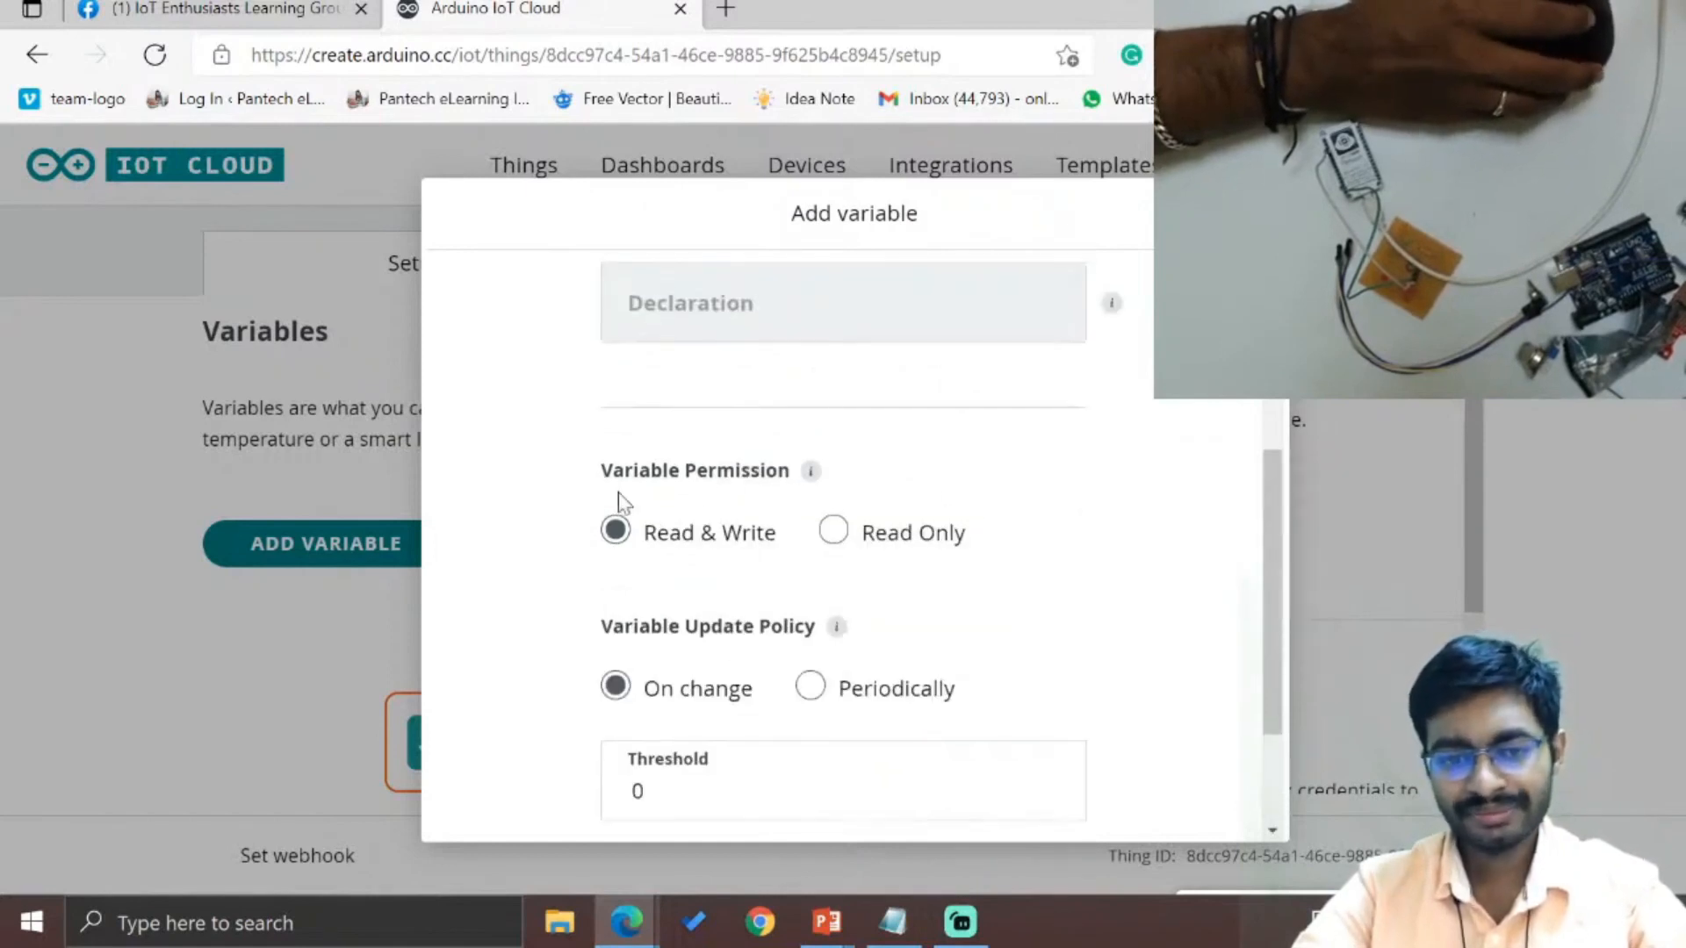
{"action": "mouse_move", "coordinate": [810, 560]}
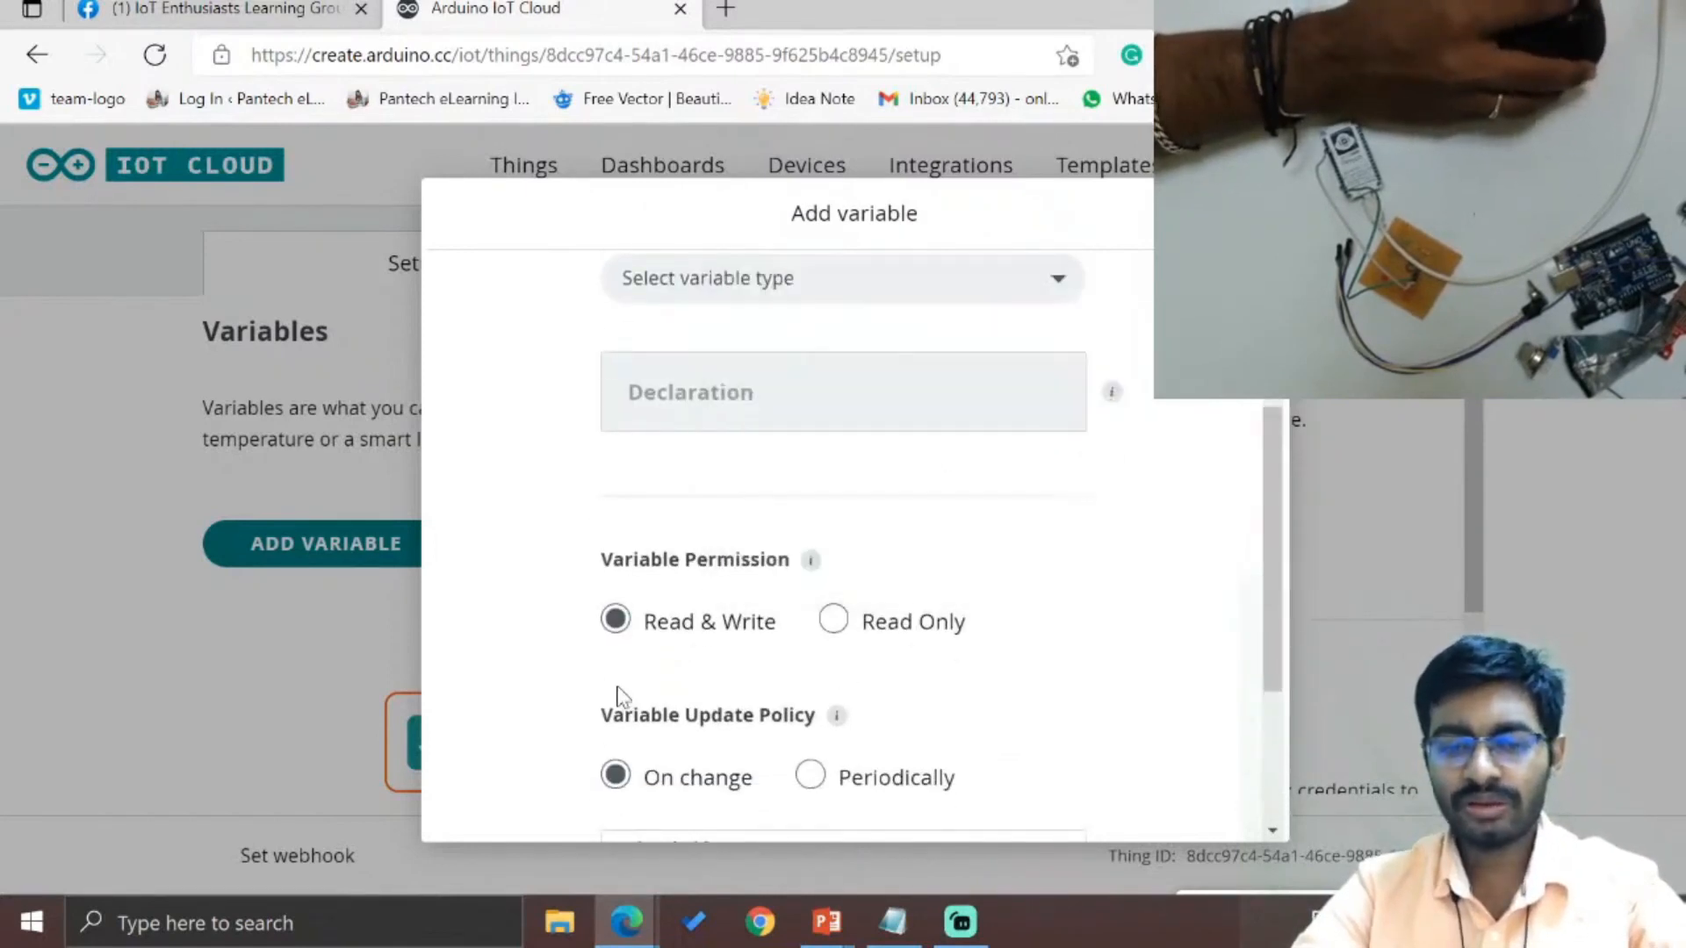
{"action": "scroll", "coordinate": [587, 678], "scroll_direction": "up", "scroll_amount": 3}
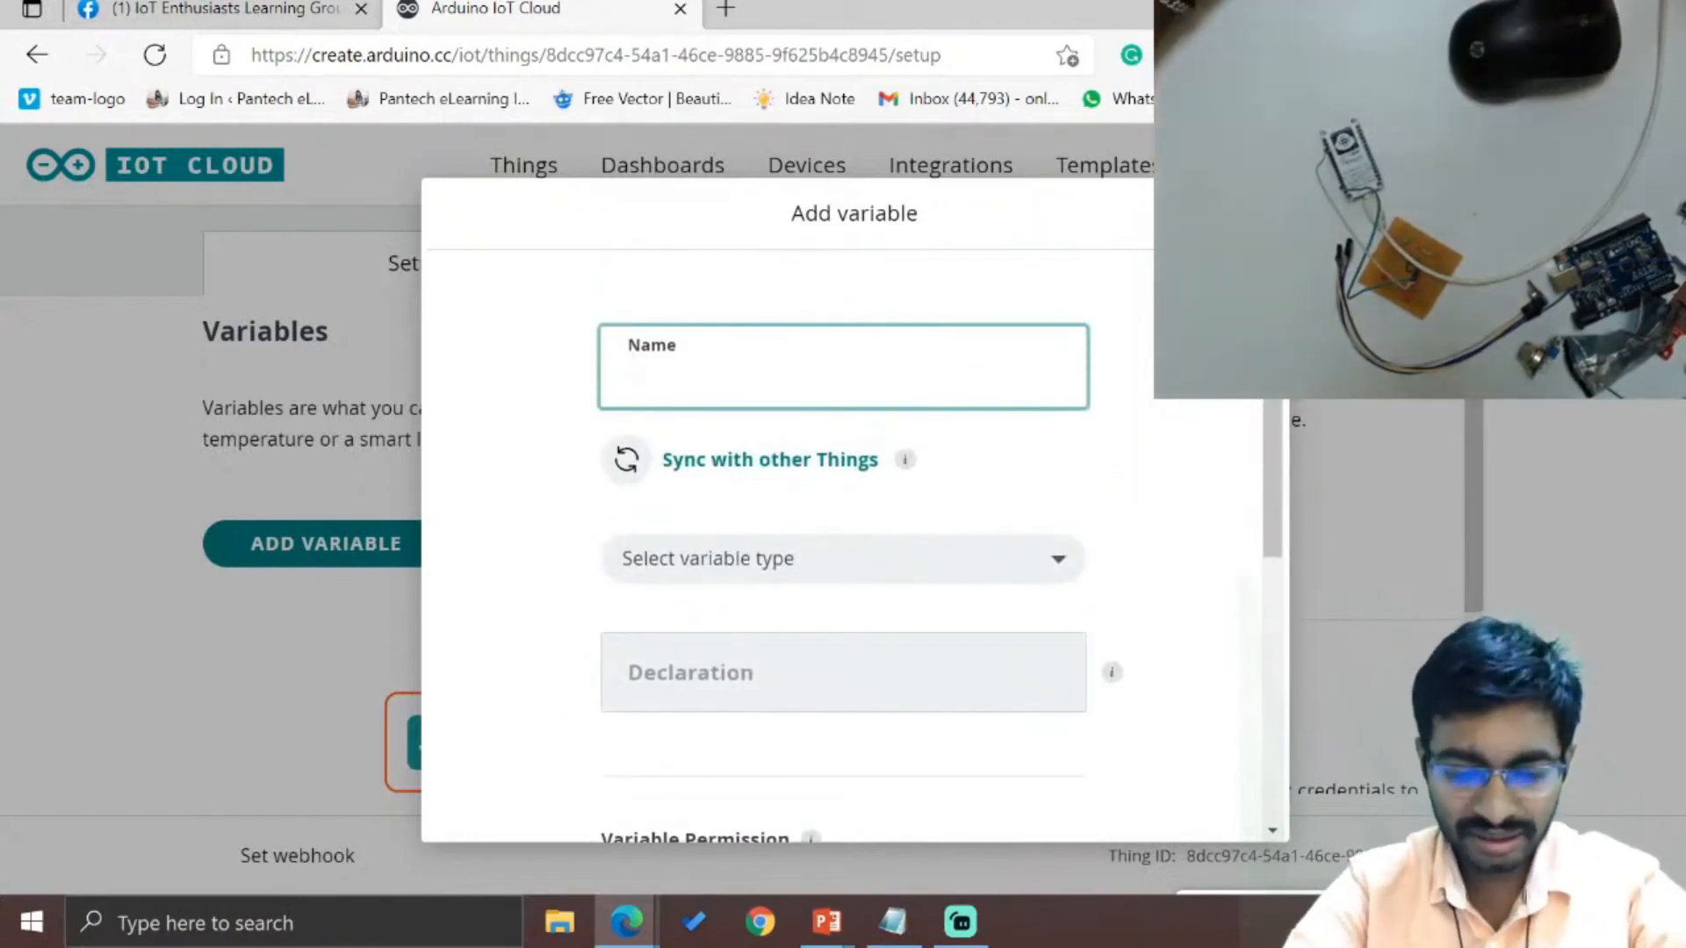
{"action": "type", "text": "mas"}
- Set the type of the variable mas to the basic type Boolean
{"action": "left_click", "coordinate": [883, 560]}
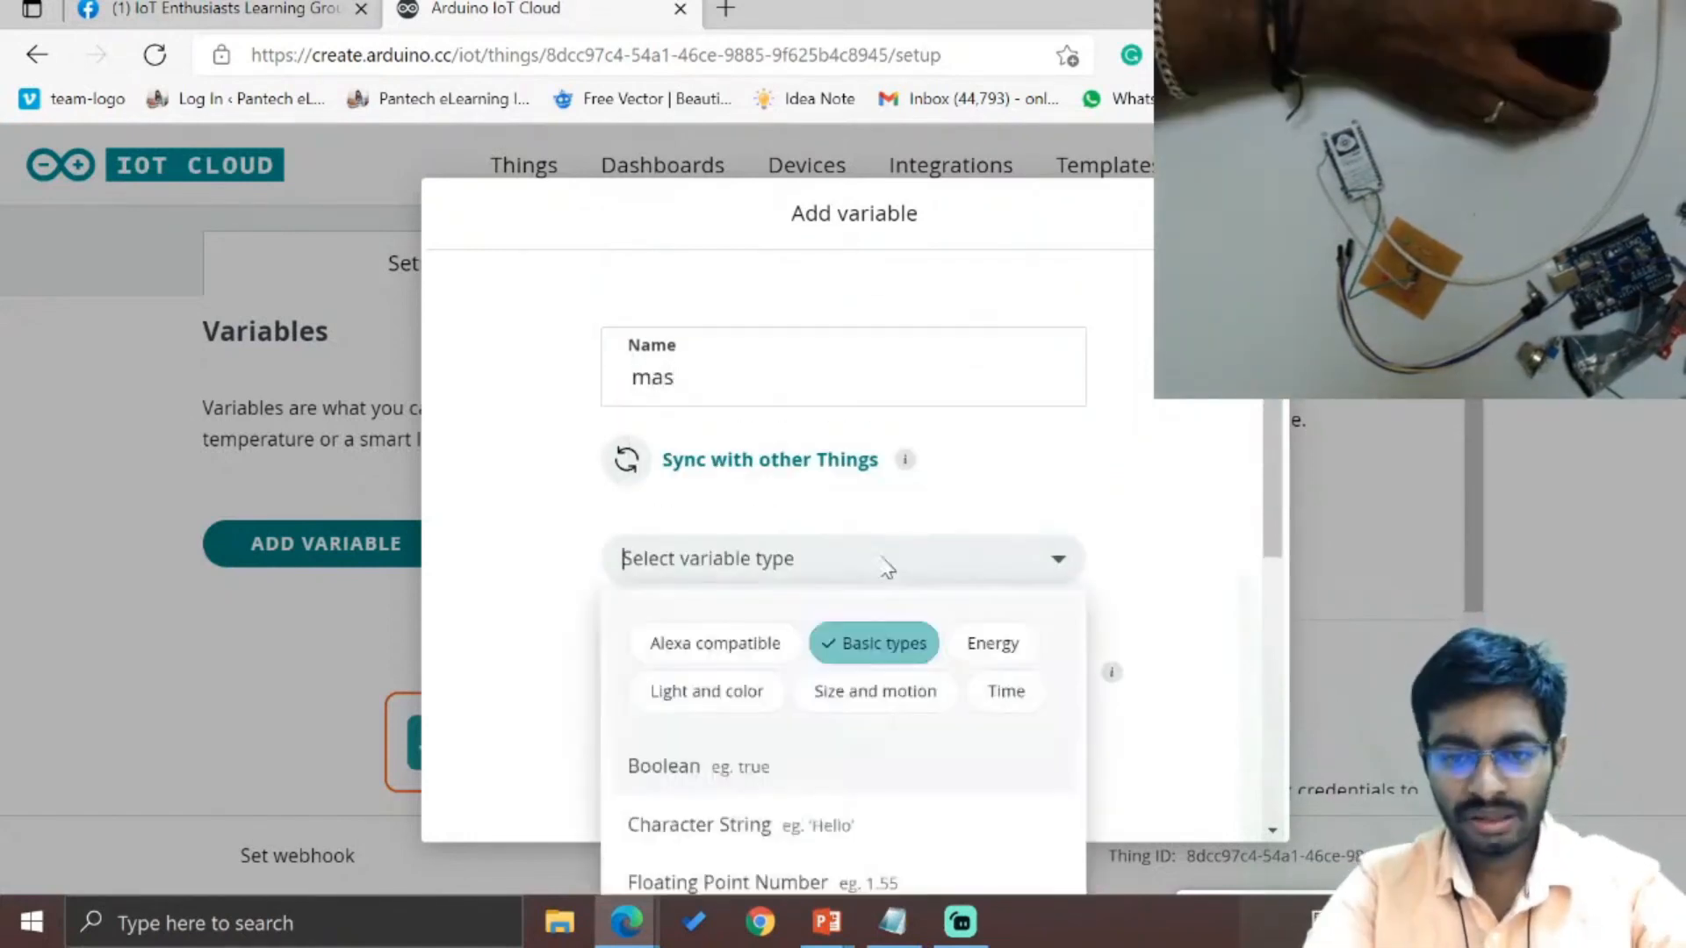
{"action": "scroll", "coordinate": [1144, 557], "scroll_direction": "down", "scroll_amount": 4}
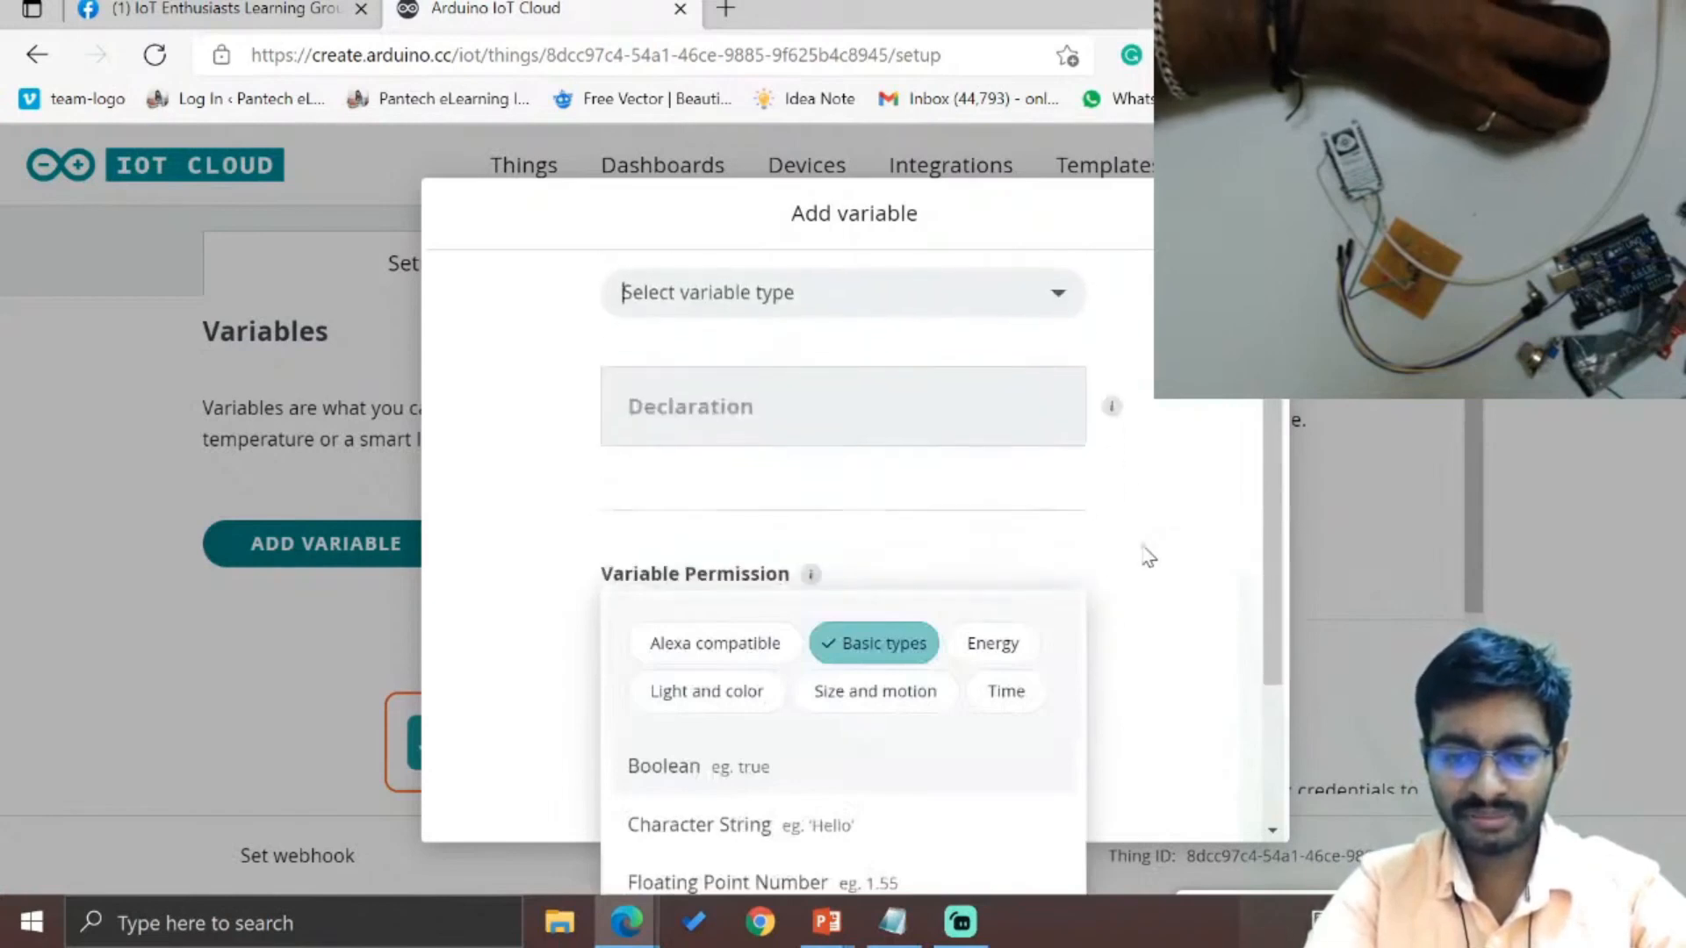
{"action": "scroll", "coordinate": [936, 799], "scroll_direction": "down", "scroll_amount": 4}
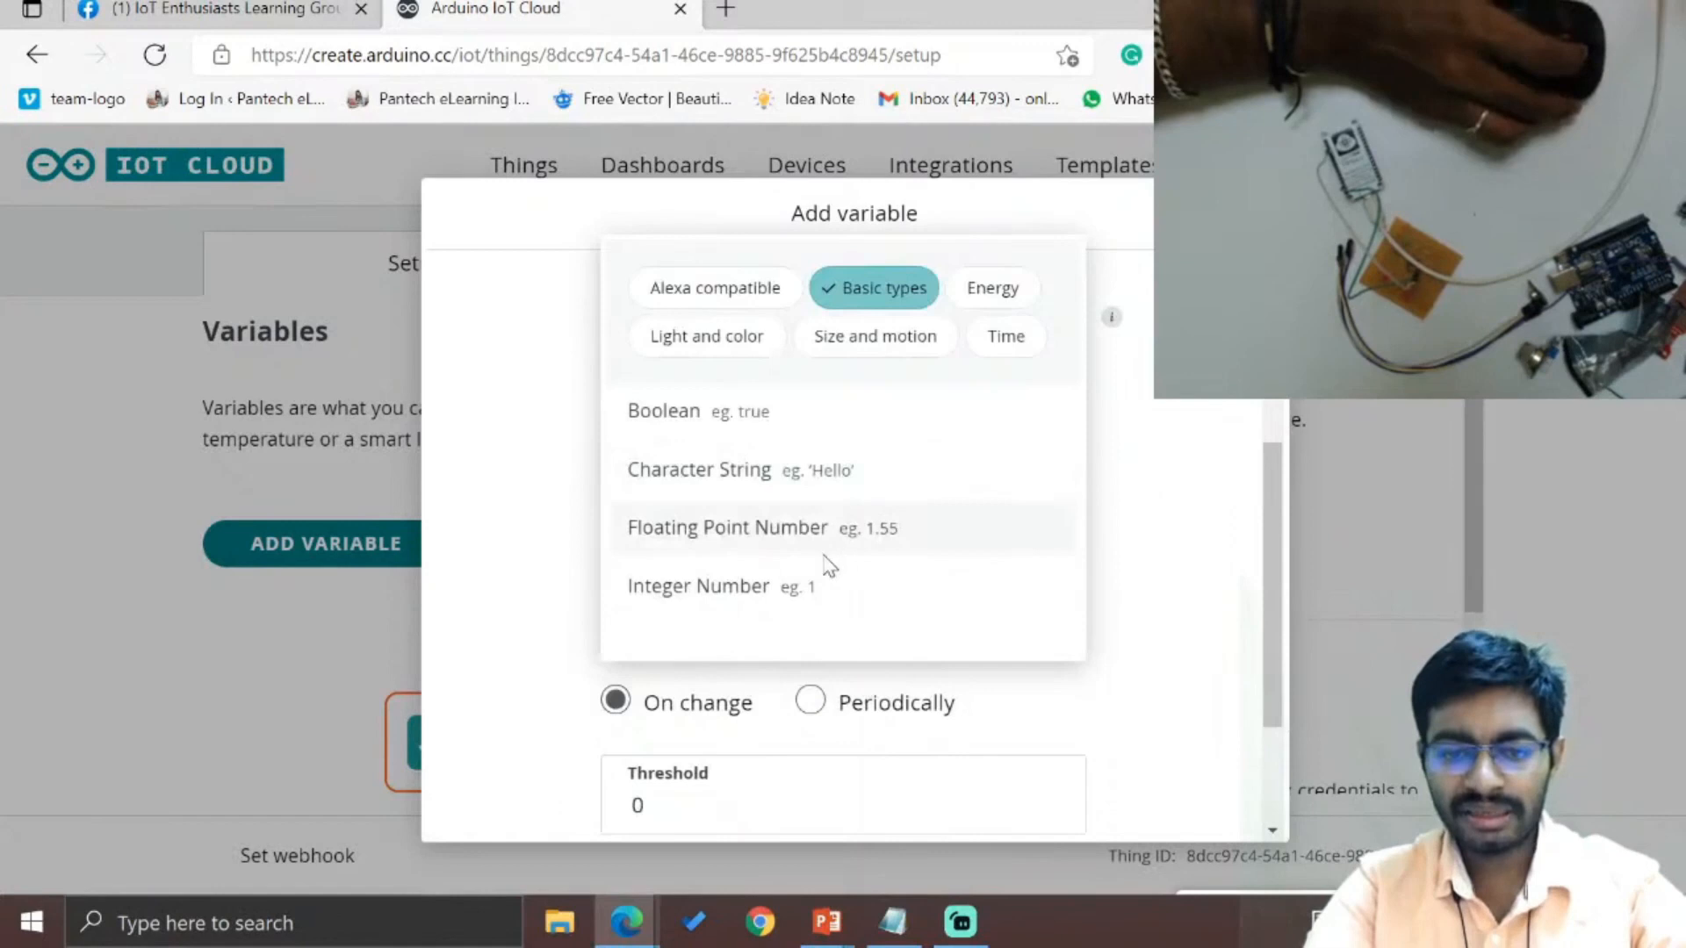
{"action": "left_click", "coordinate": [841, 414]}
{"action": "scroll", "coordinate": [843, 377], "scroll_direction": "up", "scroll_amount": 2}
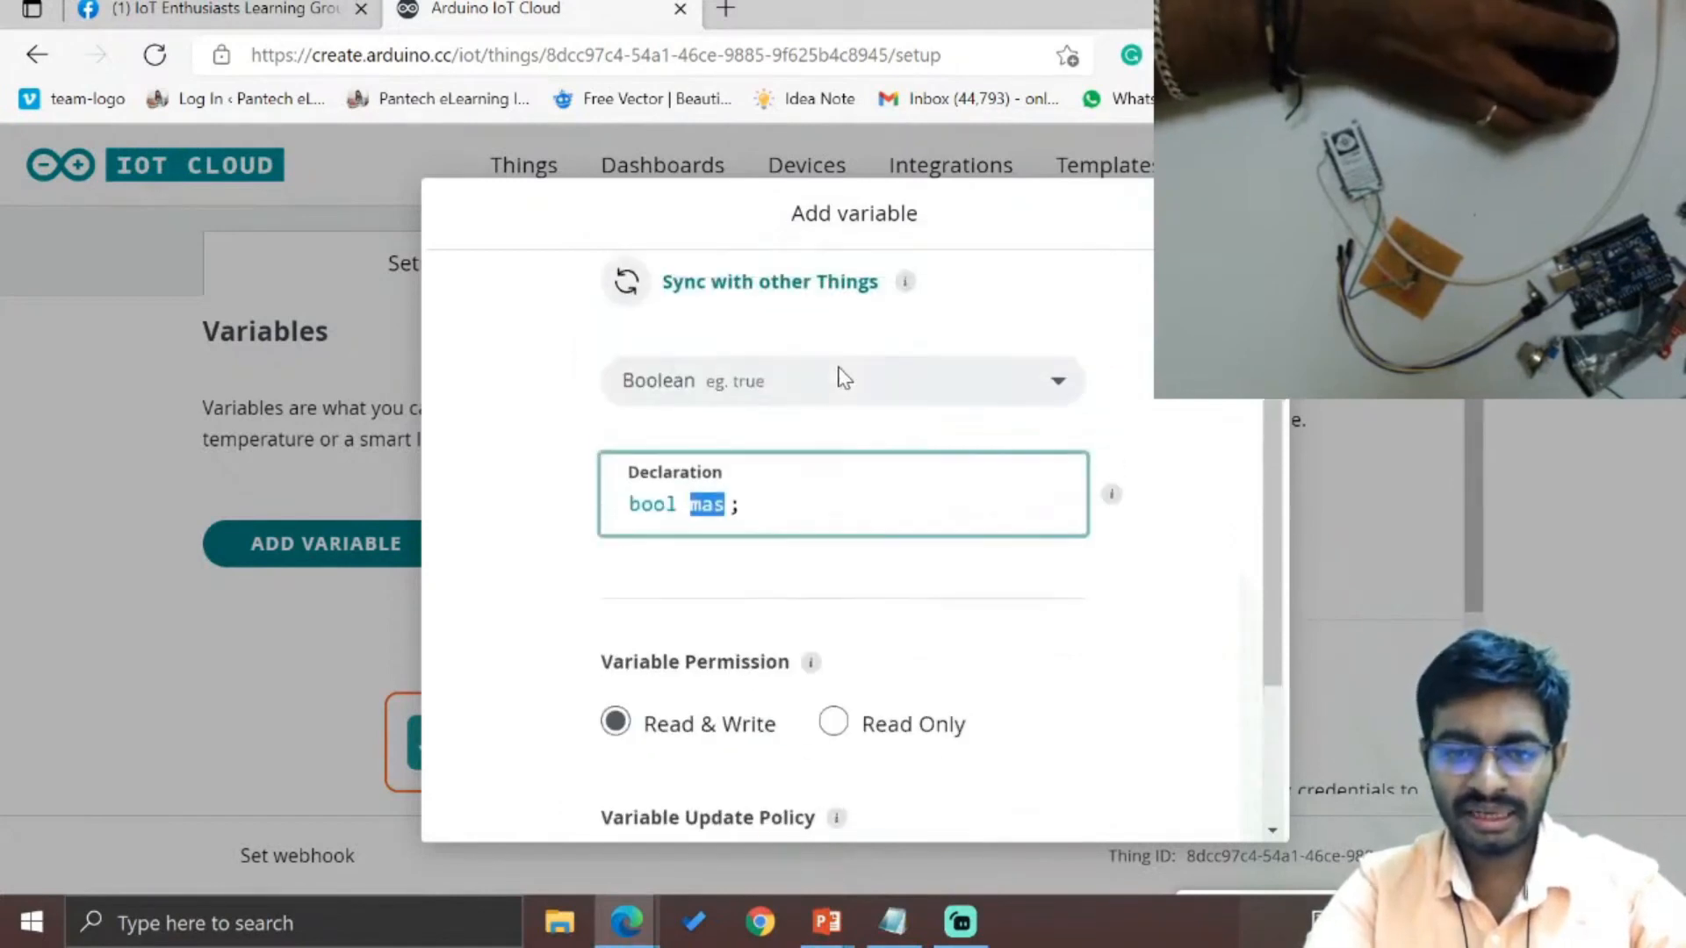
- Search the variable types for "light", include the Light and color category, and set the variable's type to Light
{"action": "left_click", "coordinate": [904, 388]}
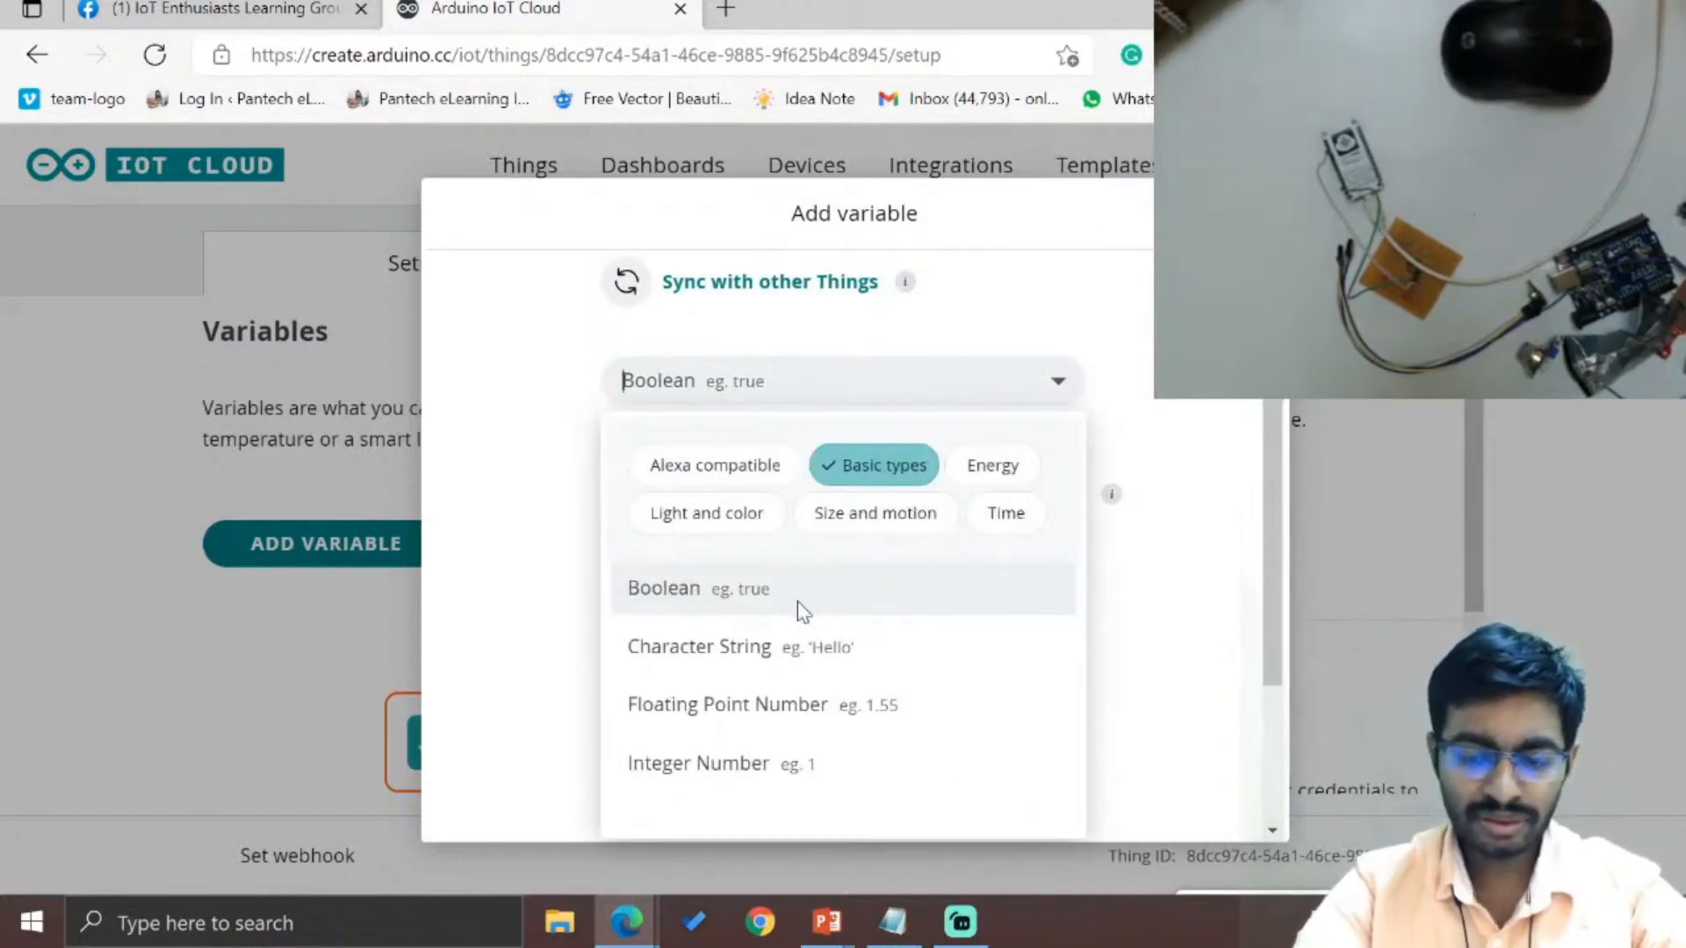
{"action": "type", "text": "lin"}
{"action": "key", "text": "BackSpace"}
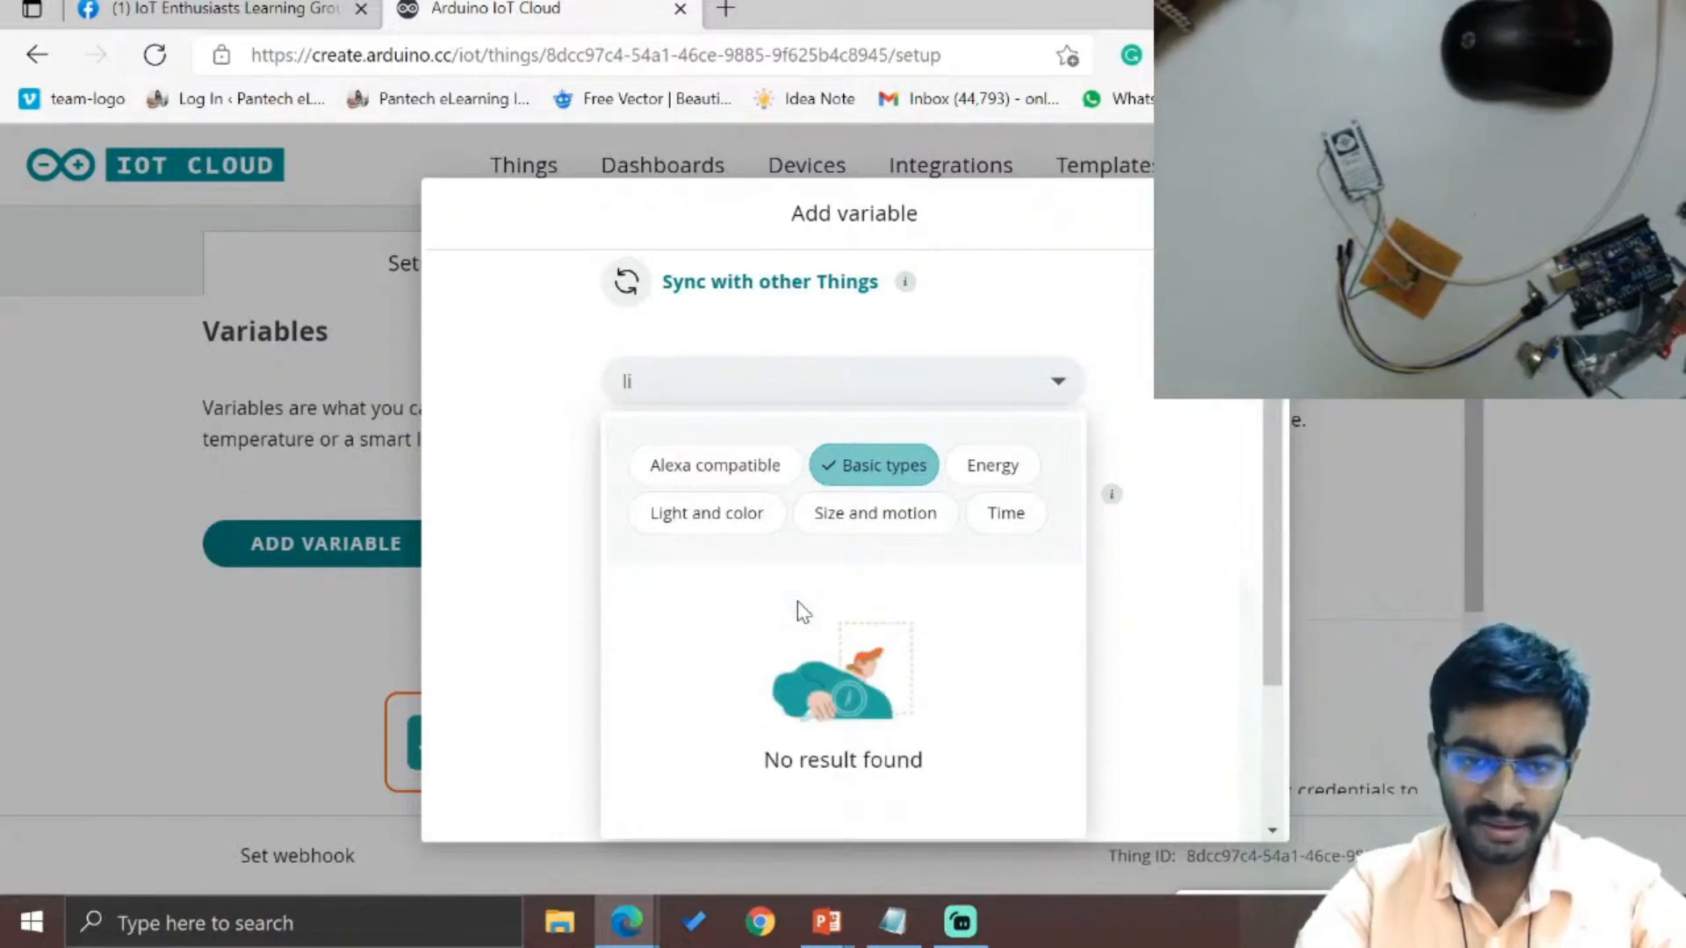
{"action": "type", "text": "ight"}
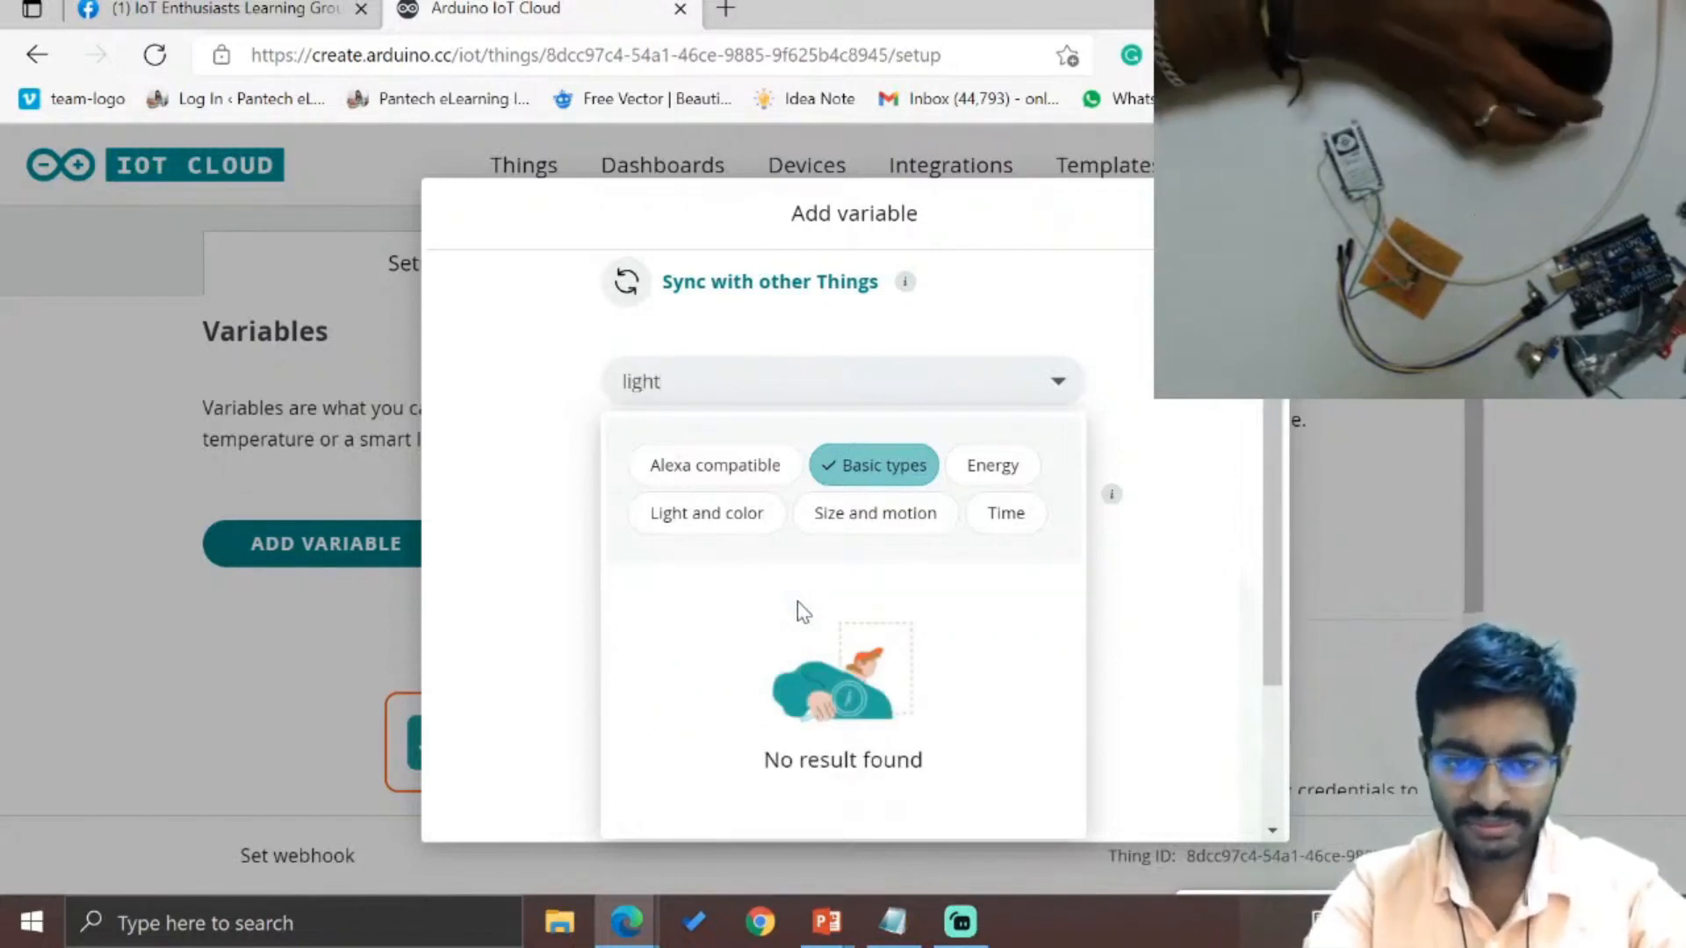
{"action": "left_click", "coordinate": [761, 525]}
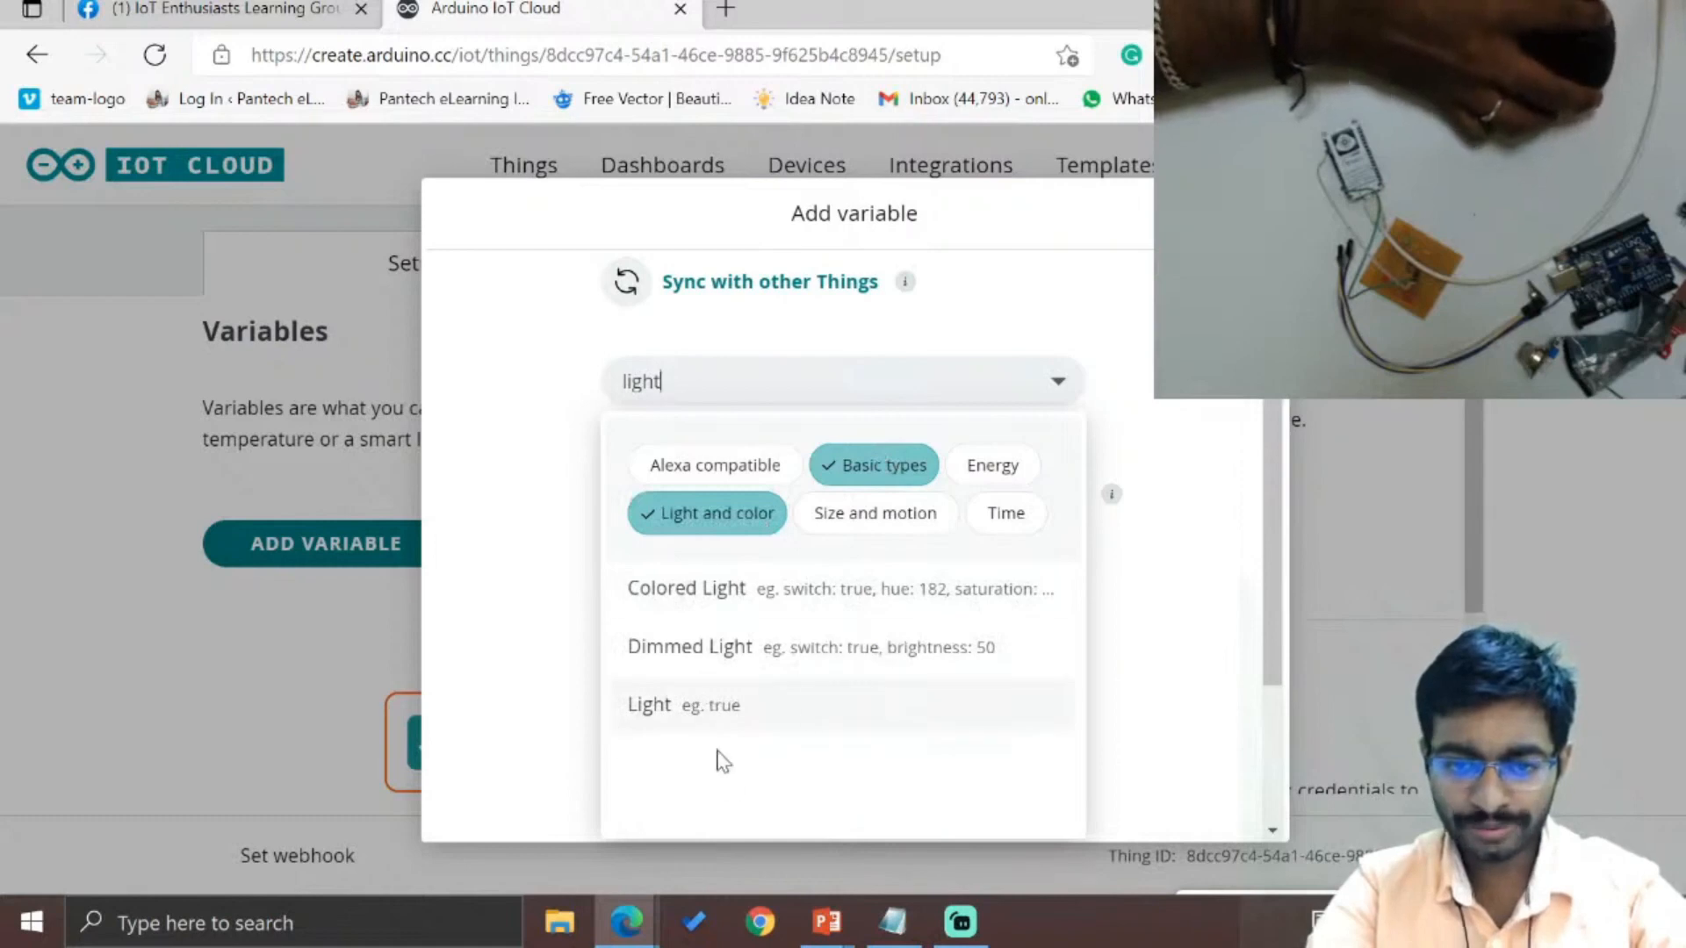
{"action": "left_click", "coordinate": [752, 718]}
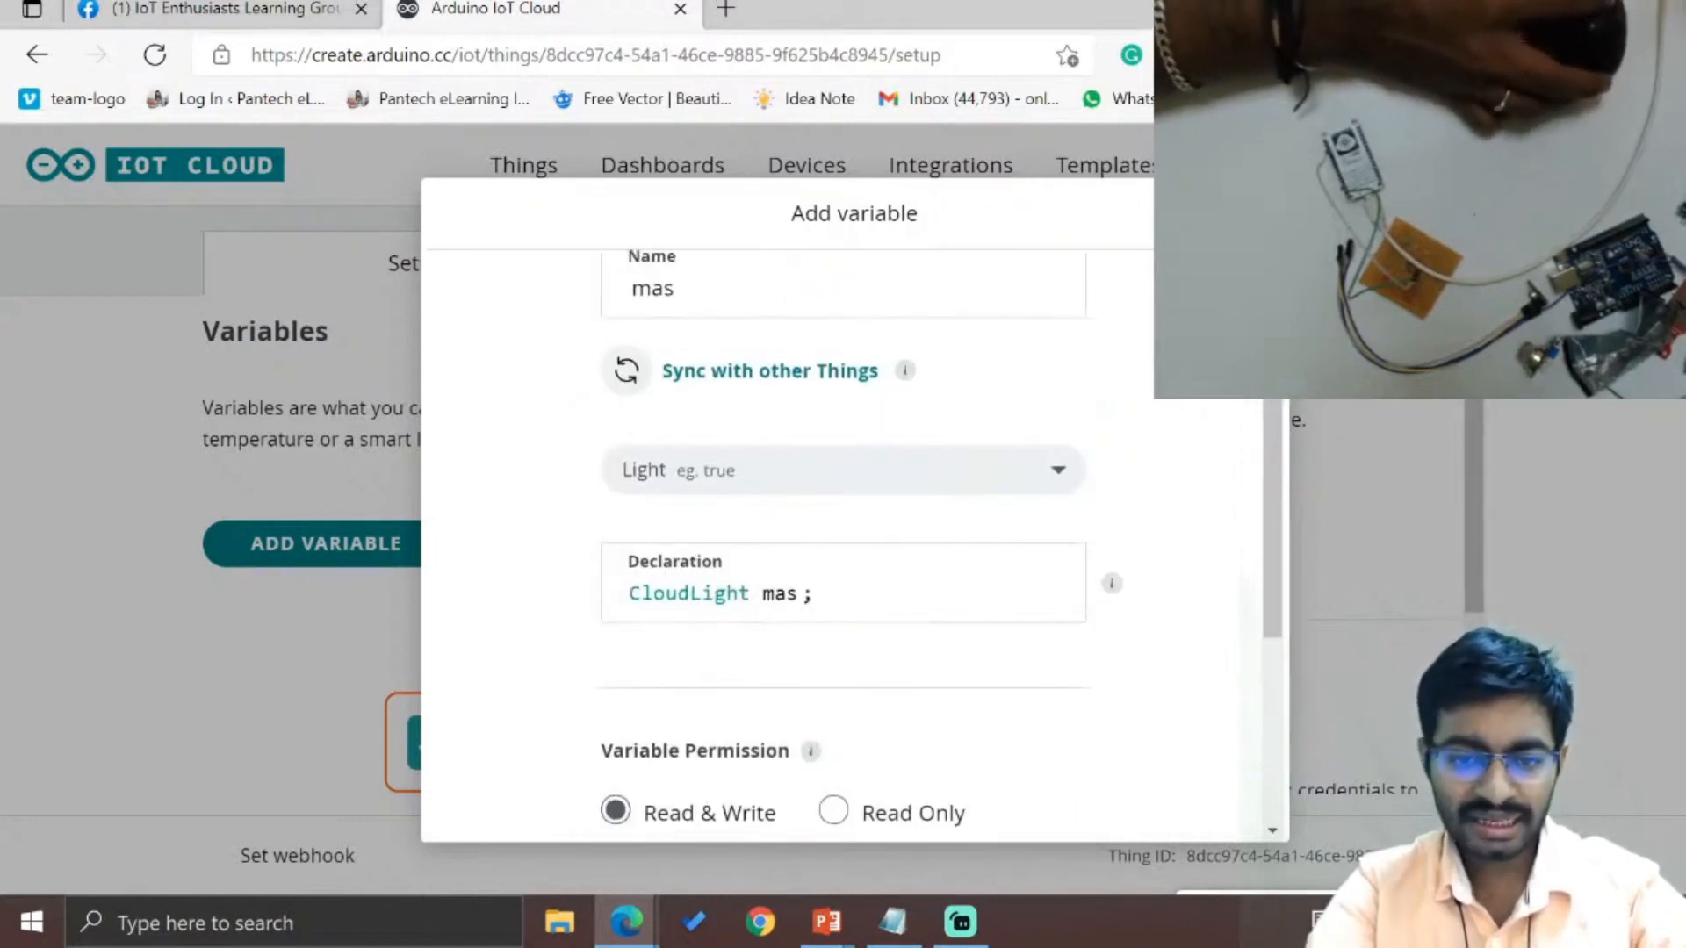
- Check the declaration of the Light variable mas and add it with Read & Write permission and the On change update policy
{"action": "double_click", "coordinate": [779, 594]}
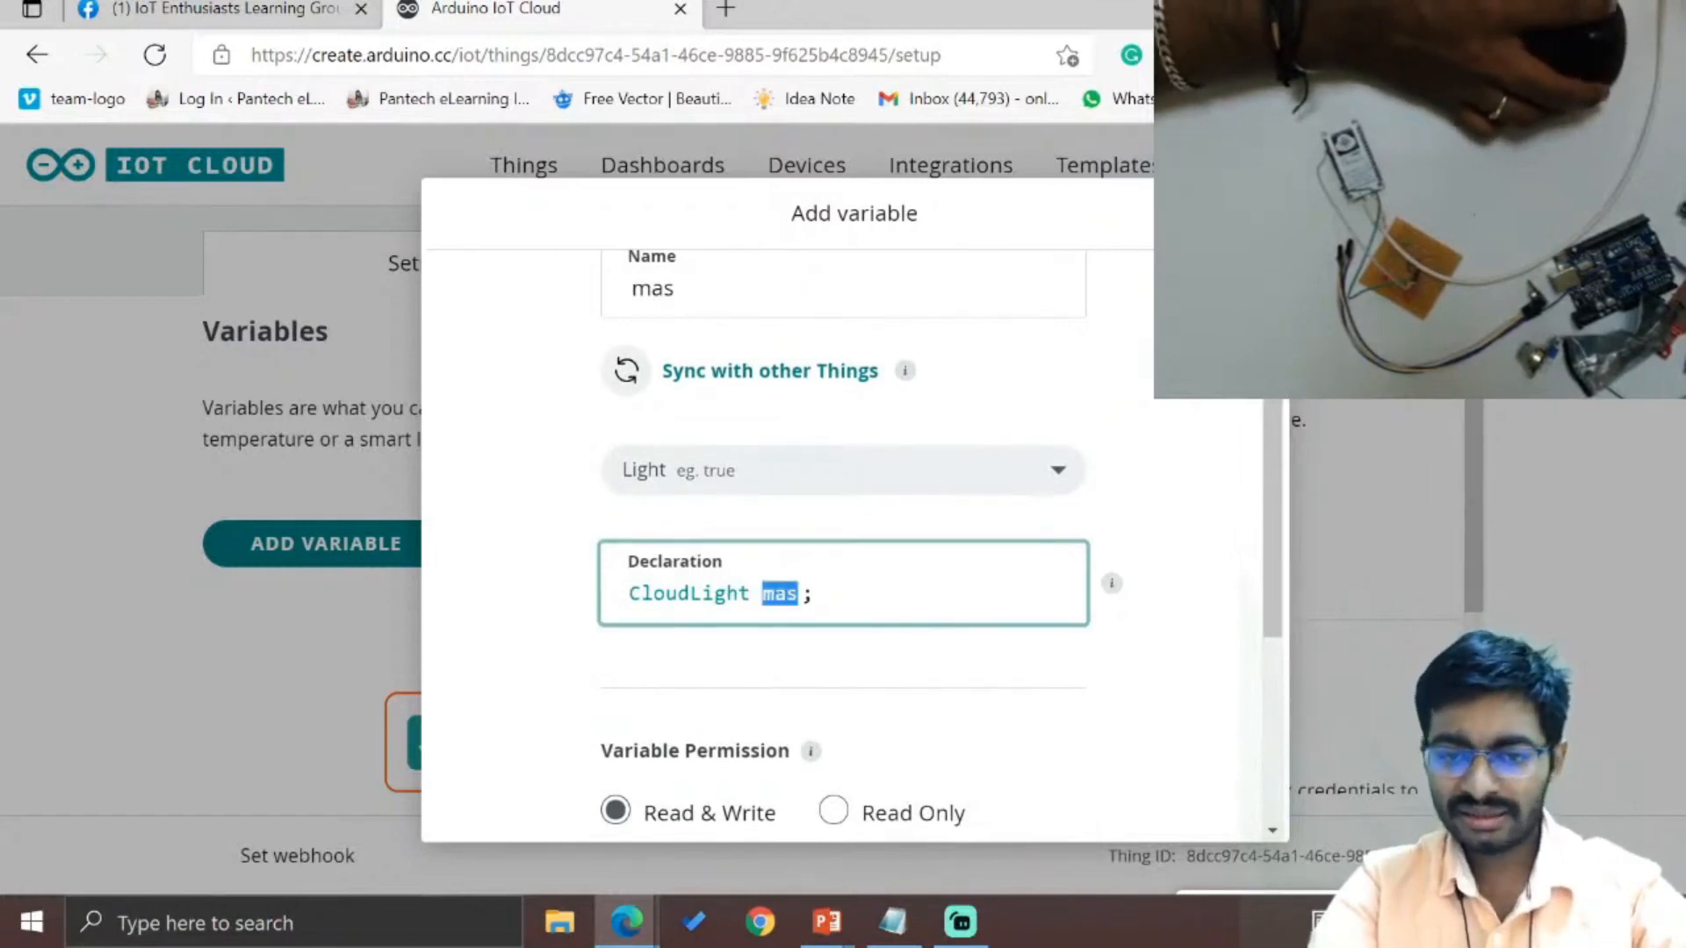
{"action": "scroll", "coordinate": [843, 527], "scroll_direction": "up", "scroll_amount": 1}
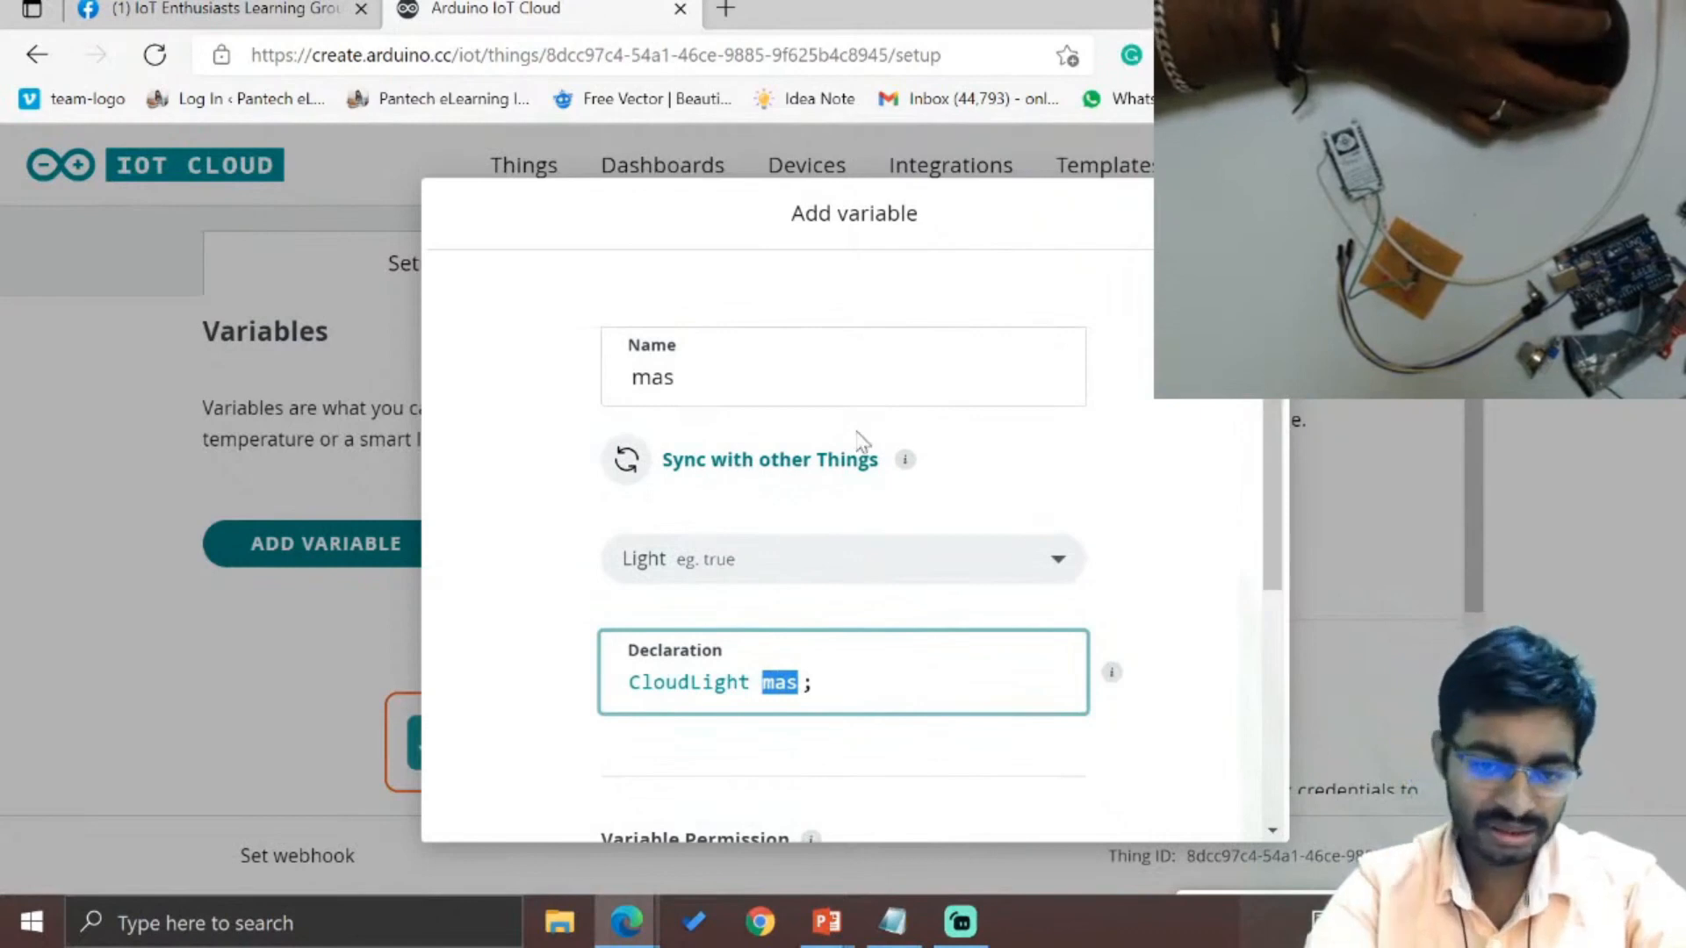
{"action": "scroll", "coordinate": [902, 527], "scroll_direction": "down", "scroll_amount": 5}
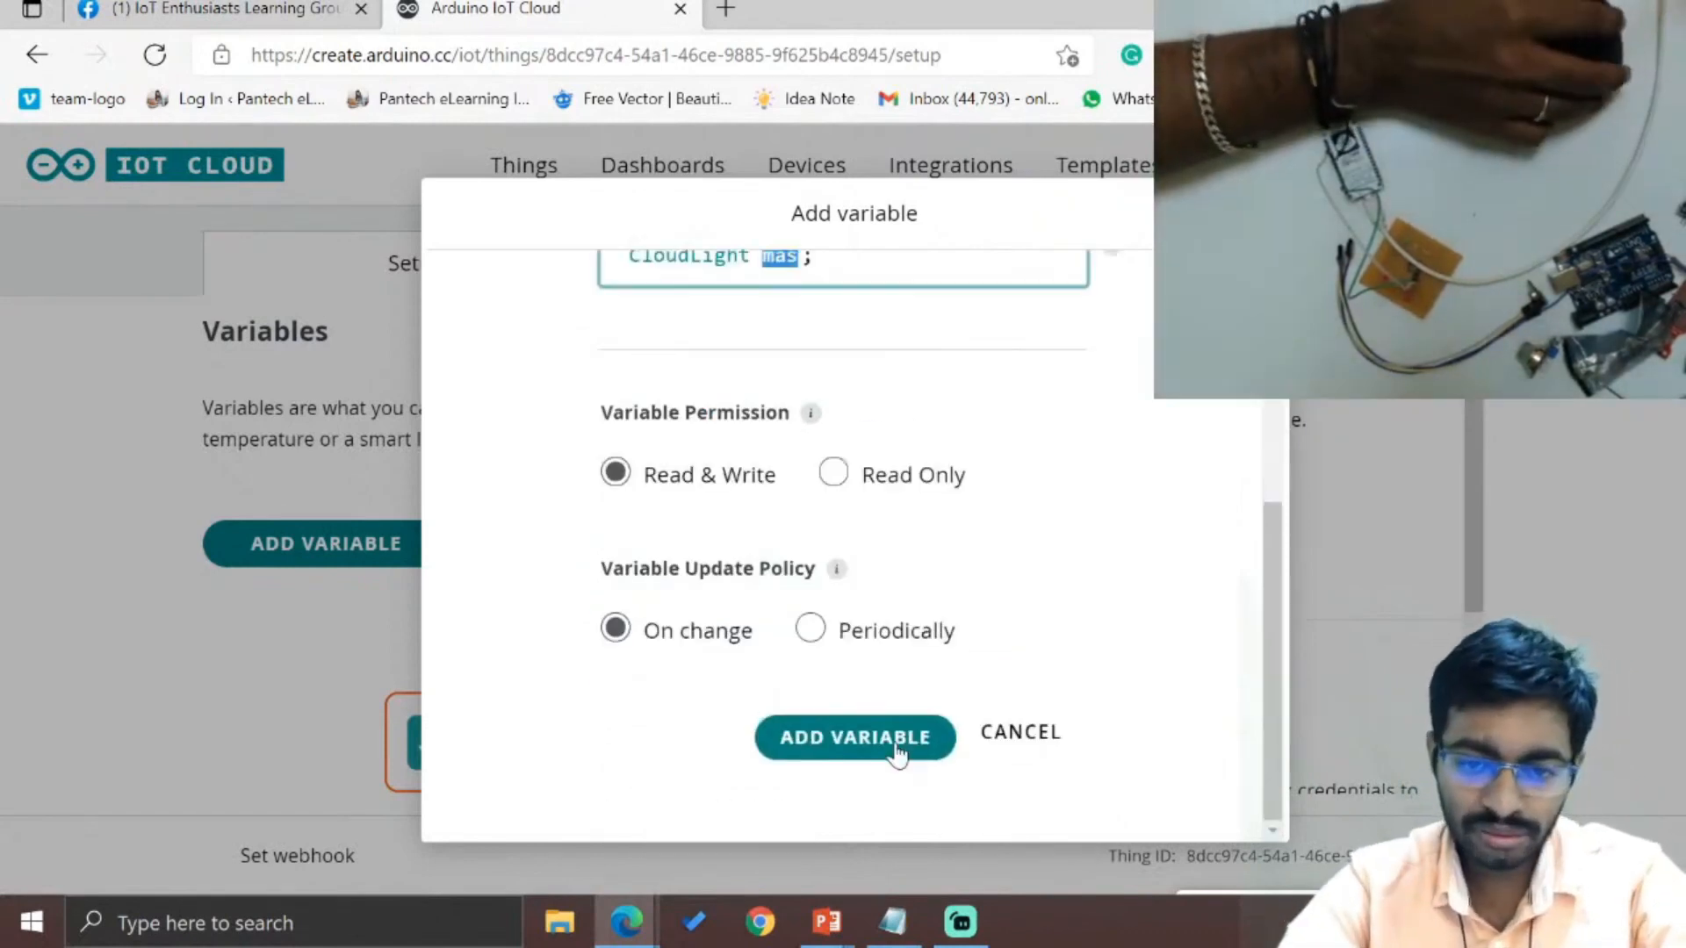
{"action": "left_click", "coordinate": [902, 751]}
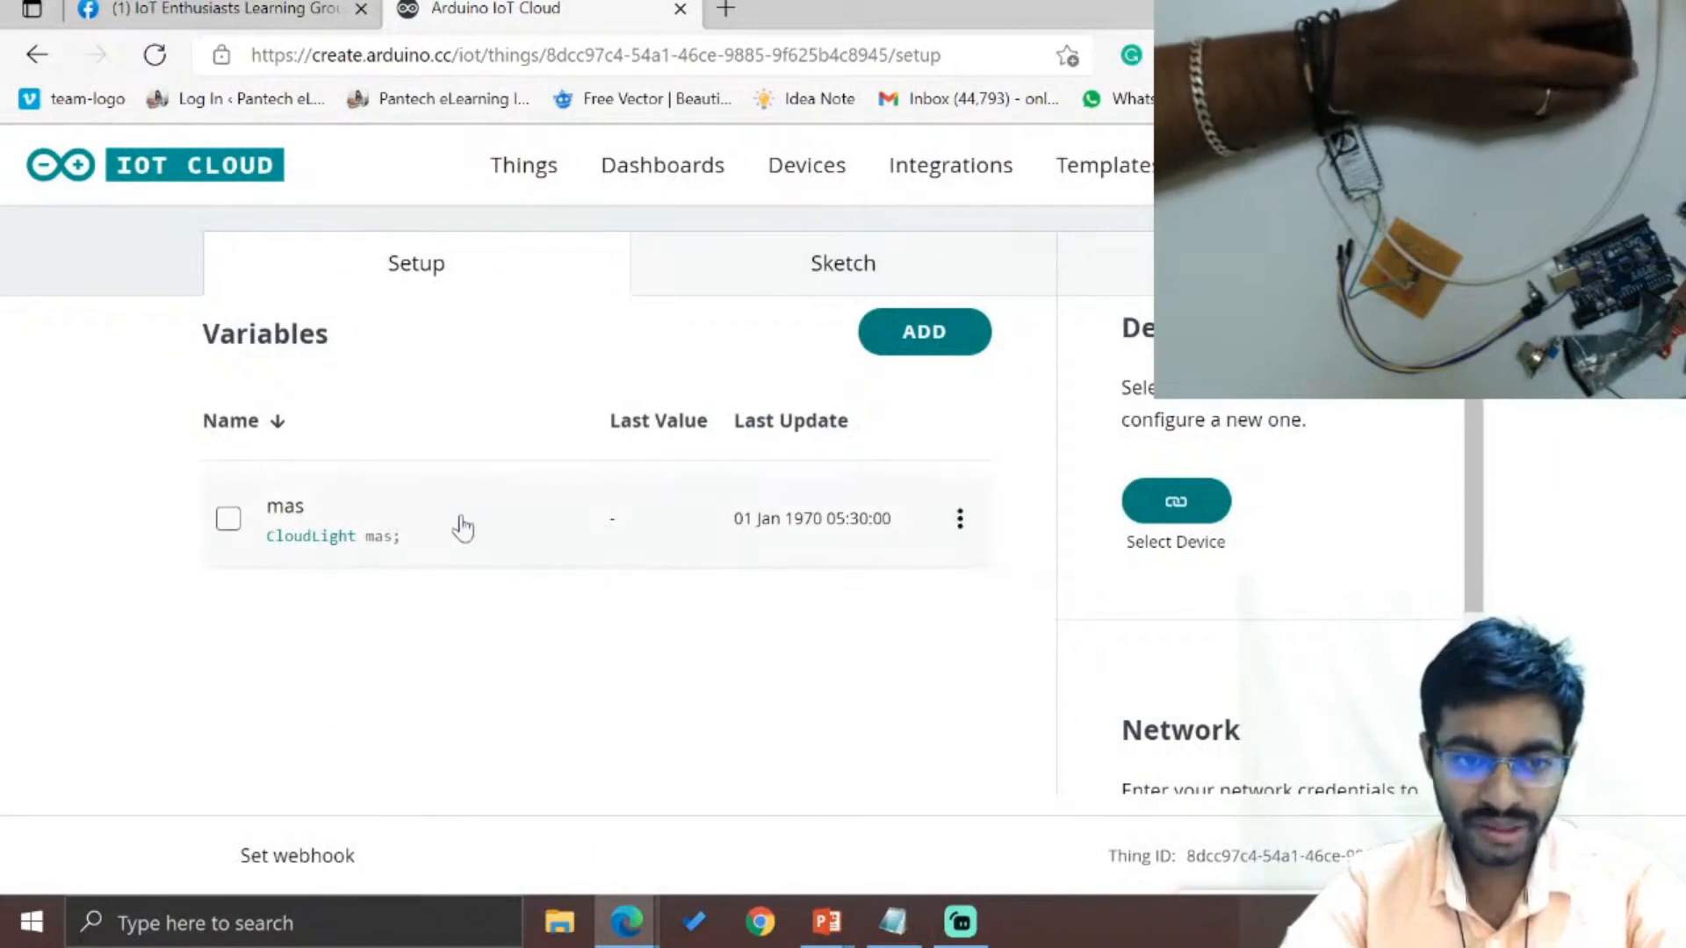
- Set up a 3rd party device for the Thing as an ESP8266 board, model NodeMCU 1.0 (ESP-12E Module)
{"action": "left_click", "coordinate": [1177, 507]}
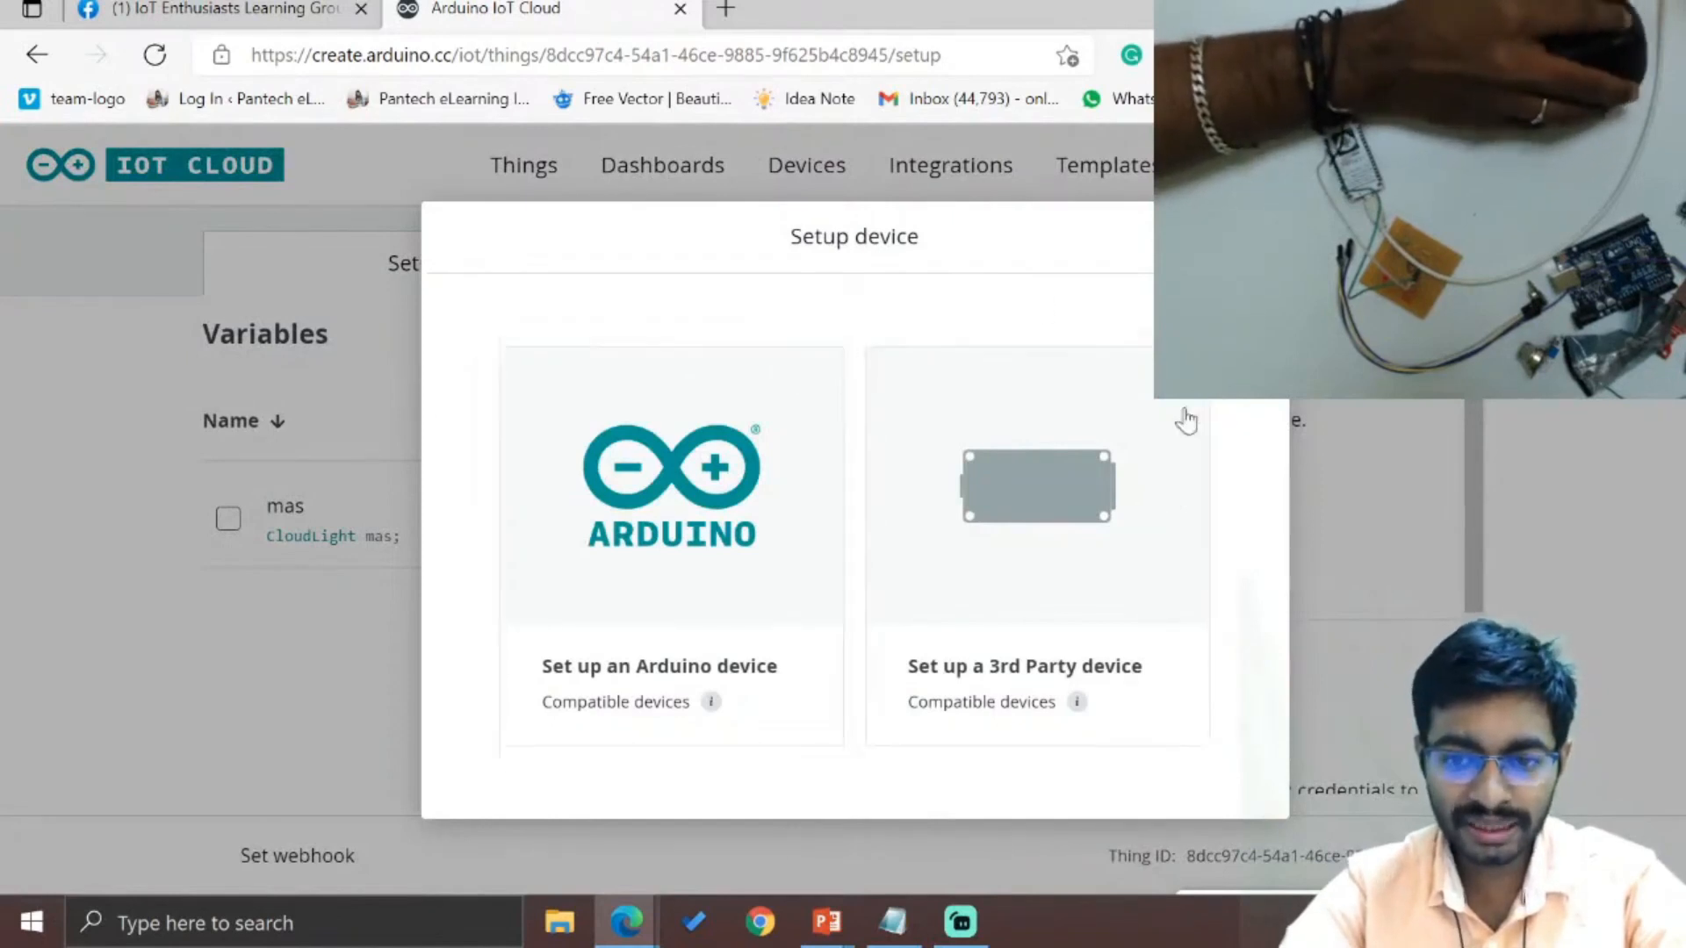
{"action": "left_click", "coordinate": [936, 614]}
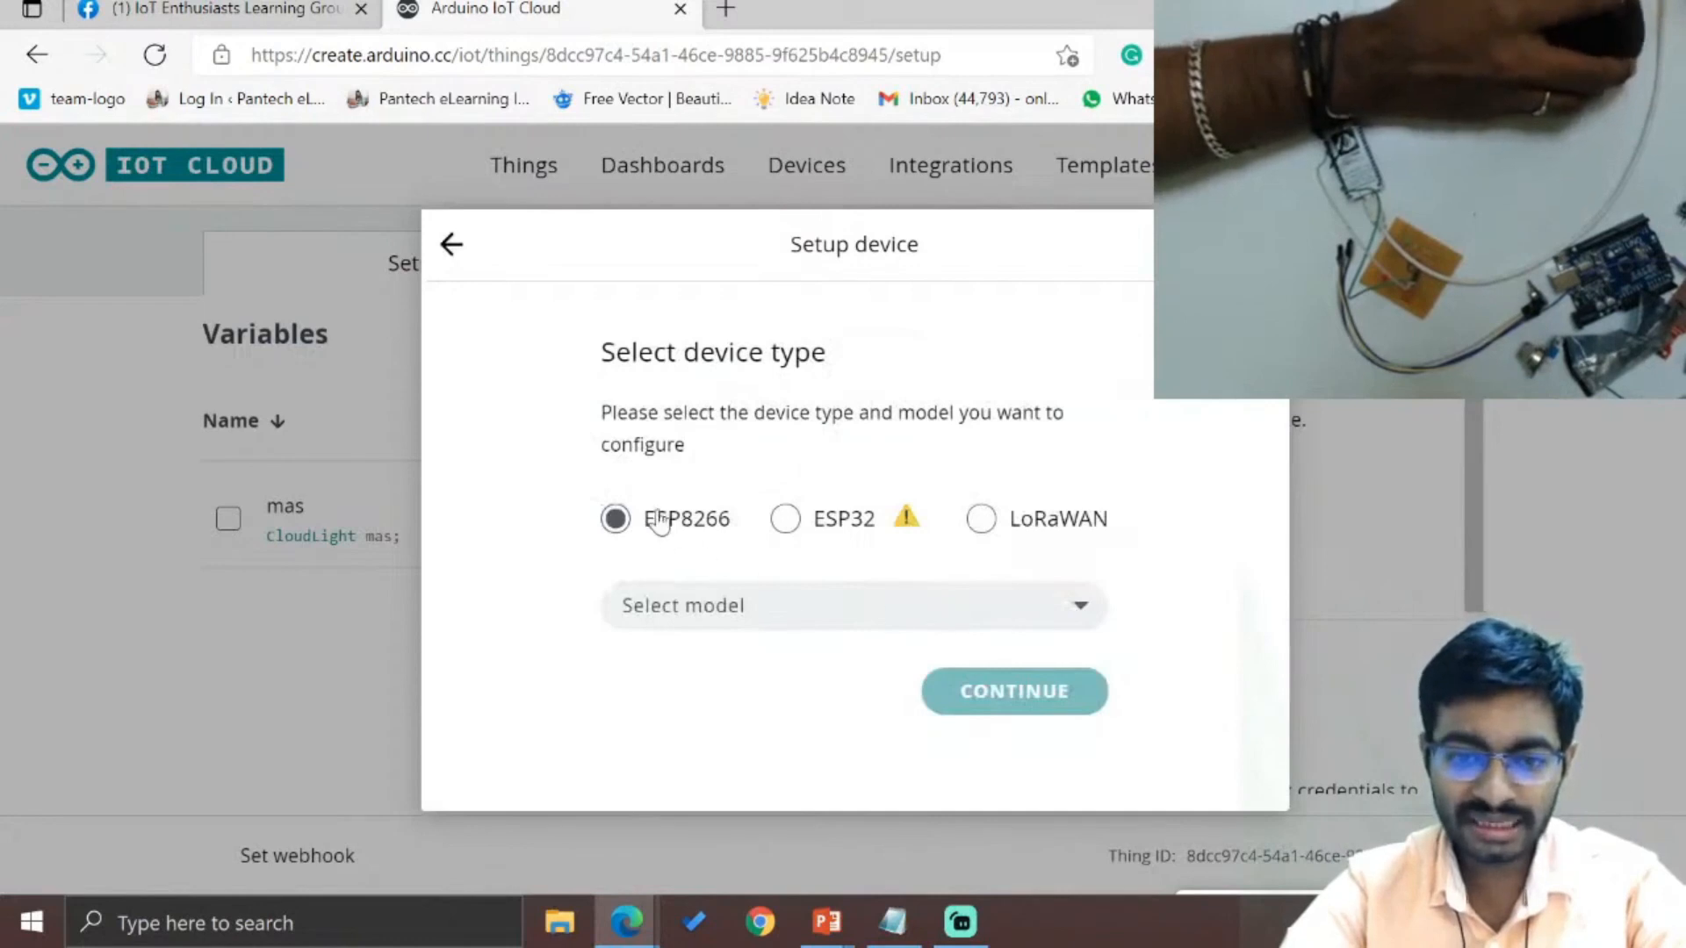
{"action": "left_click", "coordinate": [892, 611]}
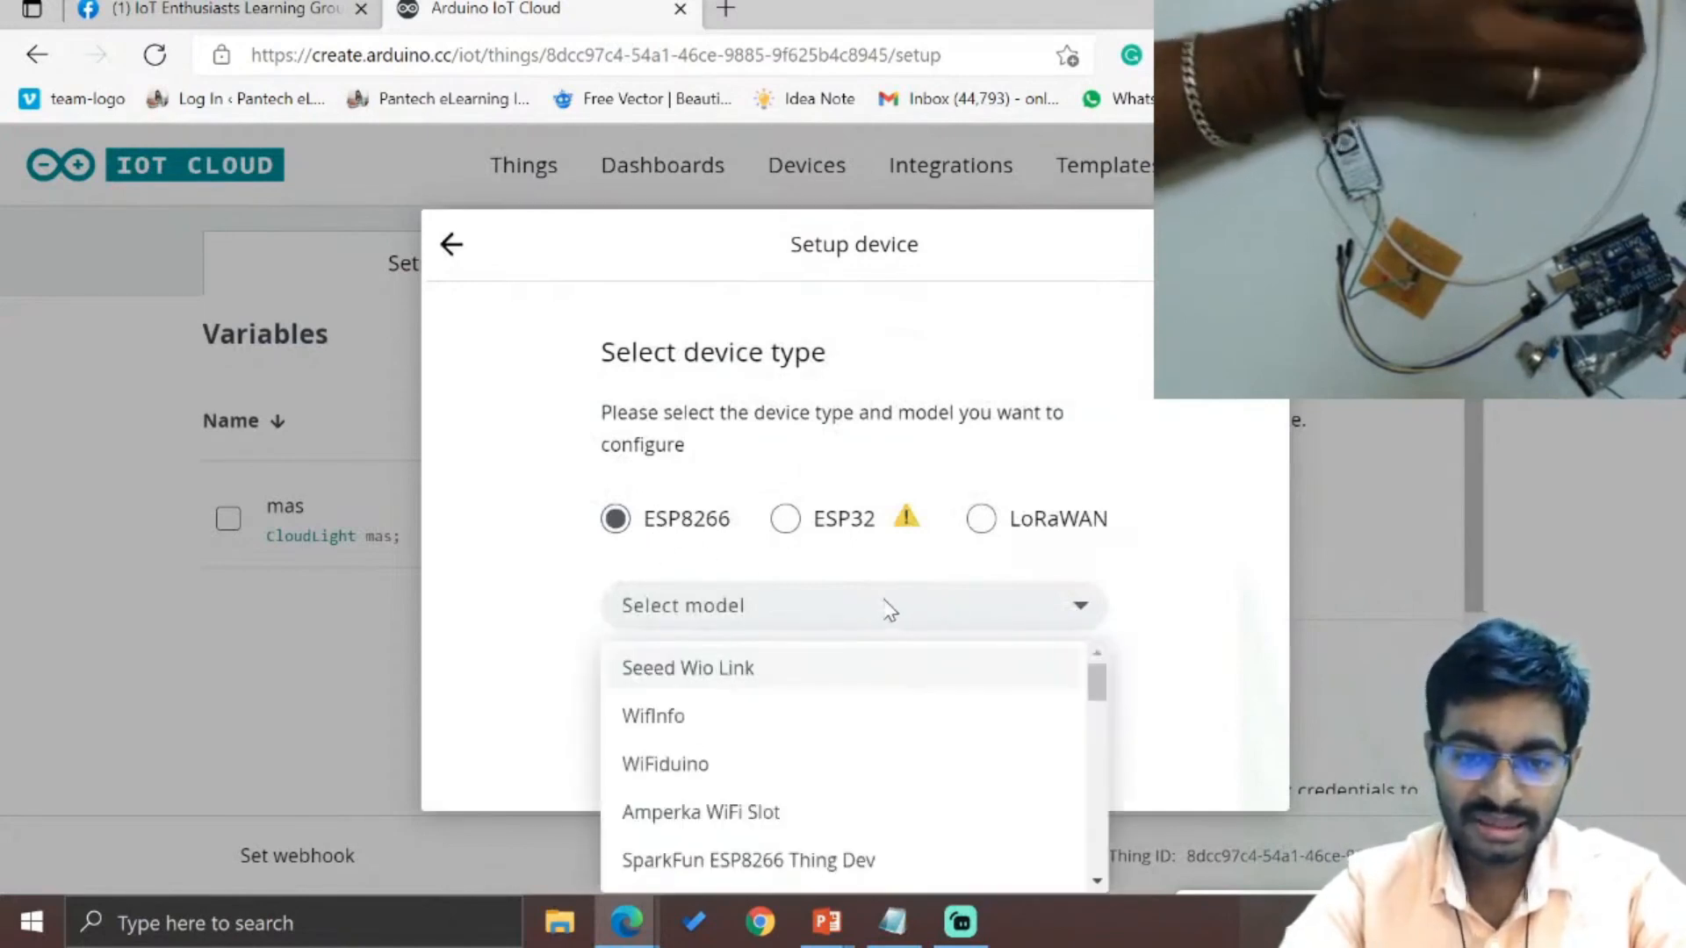
{"action": "type", "text": "node"}
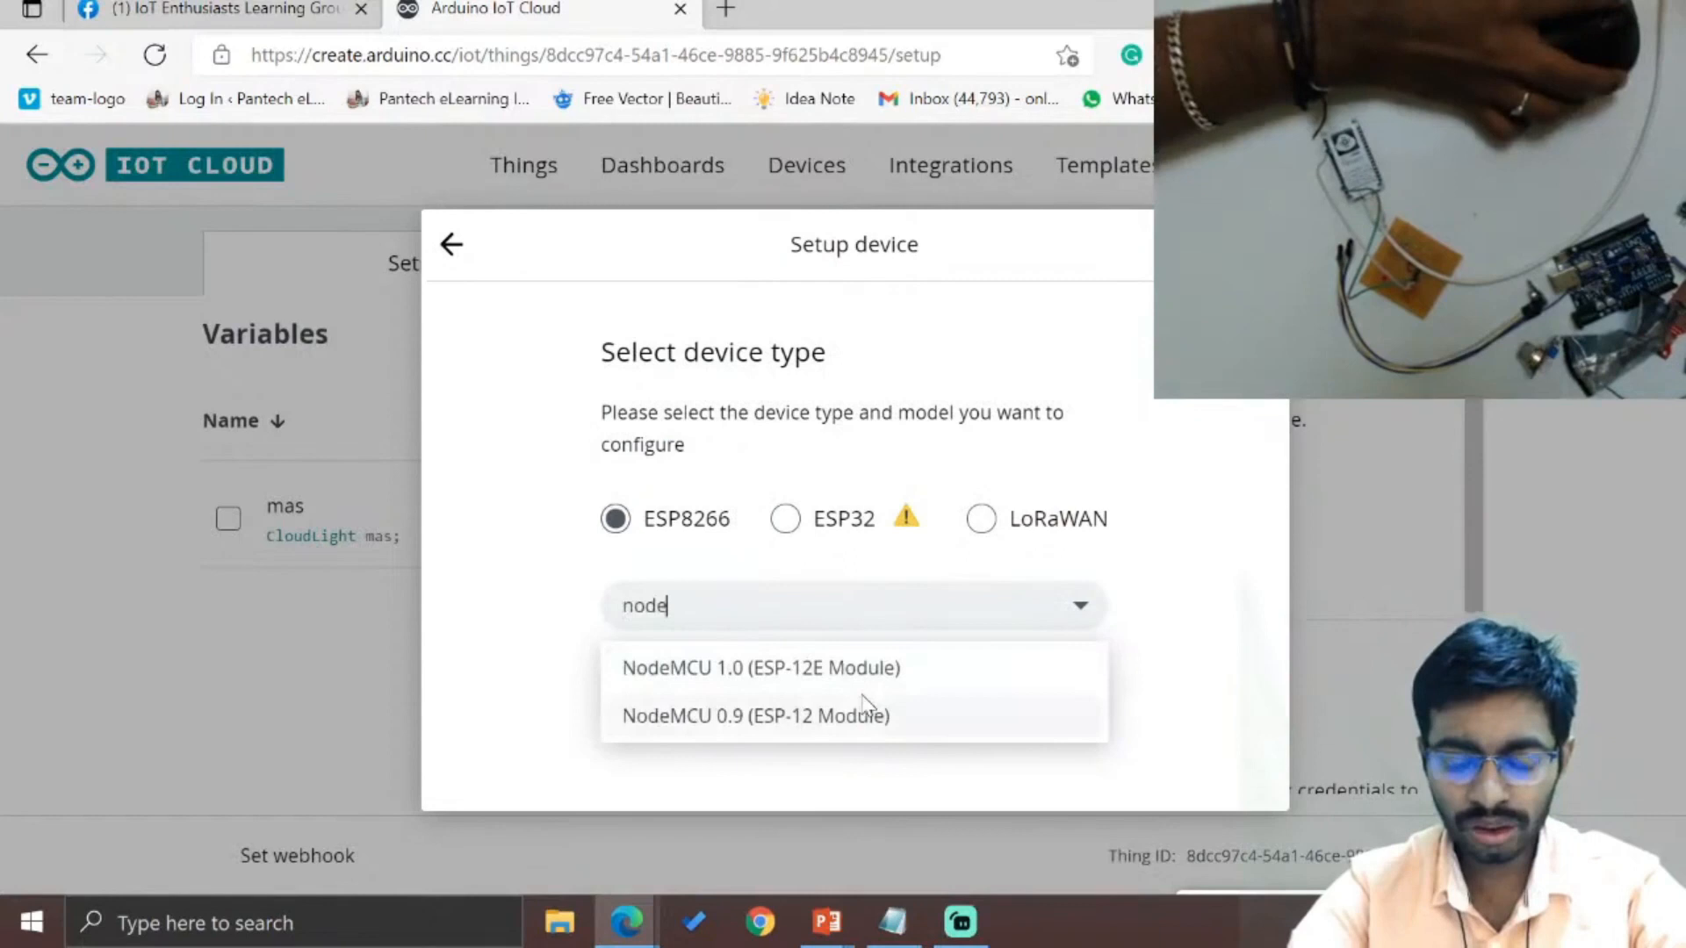
{"action": "left_click", "coordinate": [880, 671]}
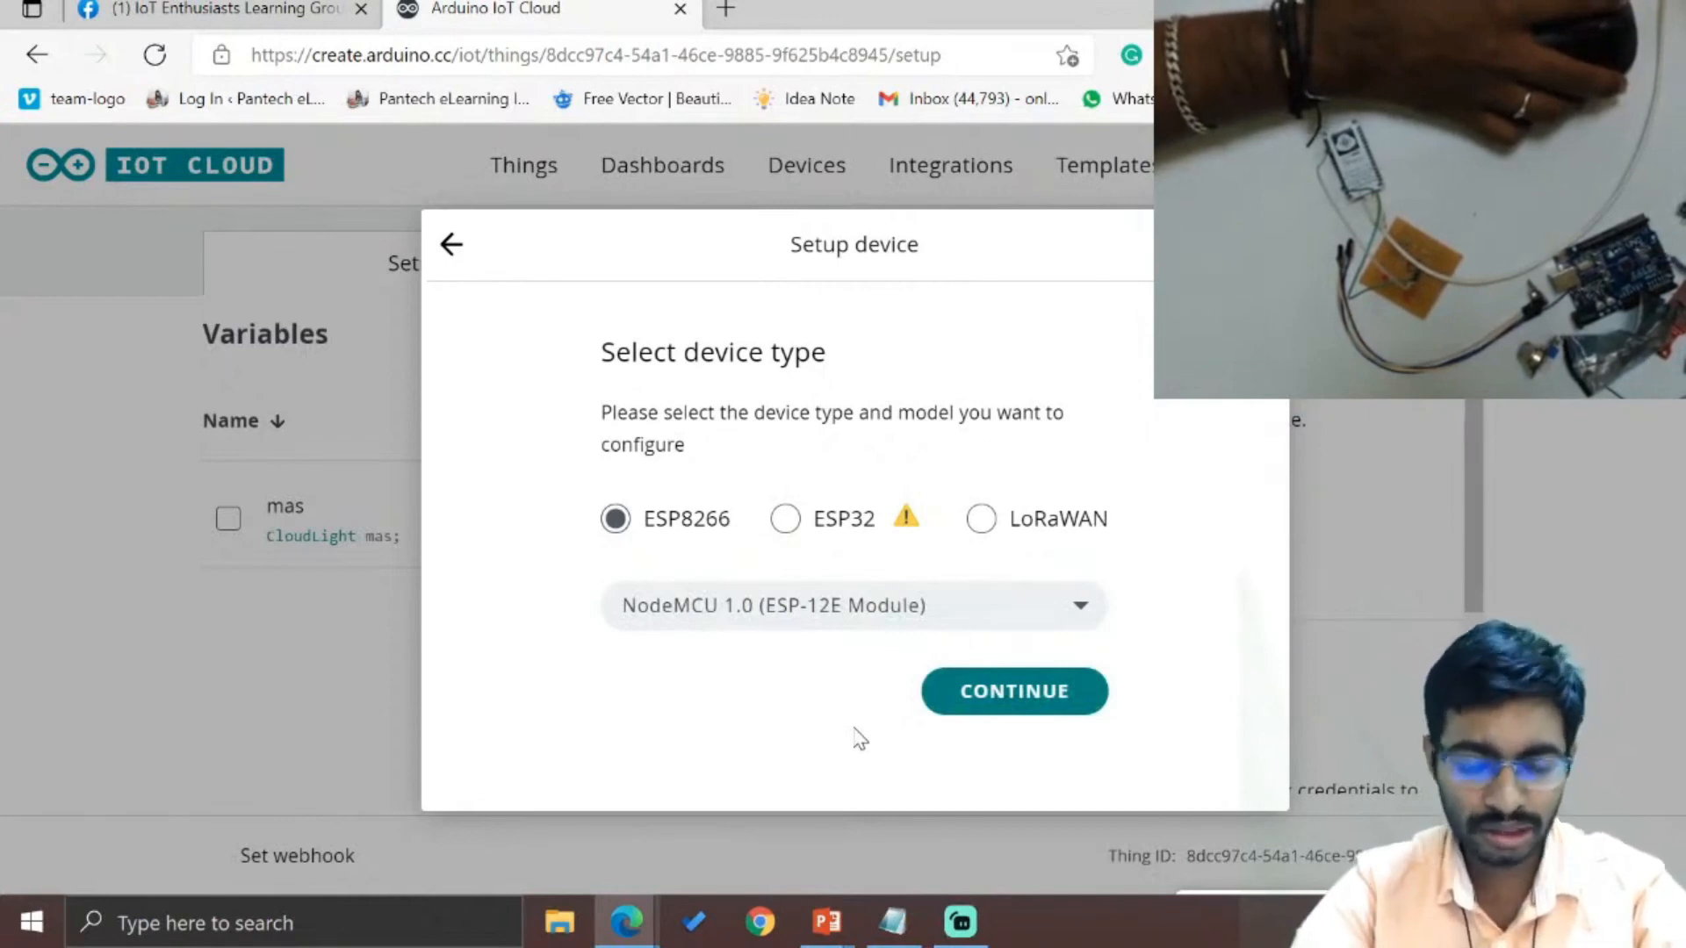
{"action": "left_click", "coordinate": [966, 693]}
- Replace the suggested device name with PANTECH and submit it
{"action": "key", "text": "BackSpace"}
{"action": "key", "text": "BackSpace"}
{"action": "key", "text": "BackSpace"}
{"action": "key", "text": "BackSpace"}
{"action": "key", "text": "BackSpace"}
{"action": "key", "text": "BackSpace"}
{"action": "key", "text": "BackSpace"}
{"action": "key", "text": "BackSpace"}
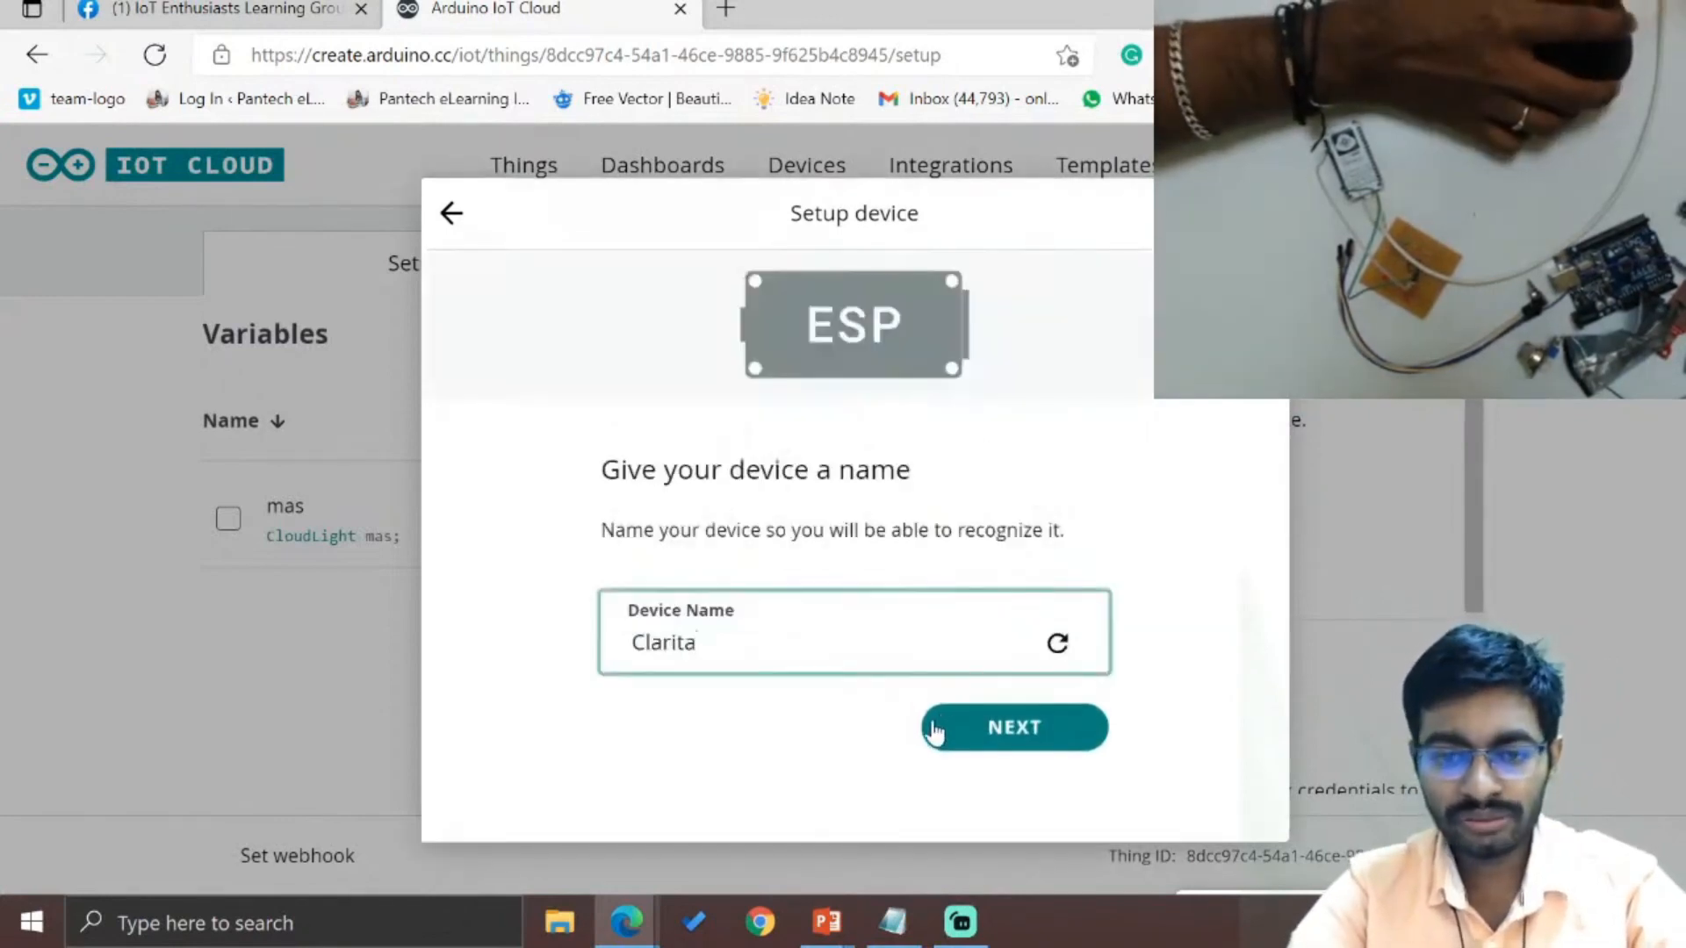
{"action": "type", "text": "PANTEC"}
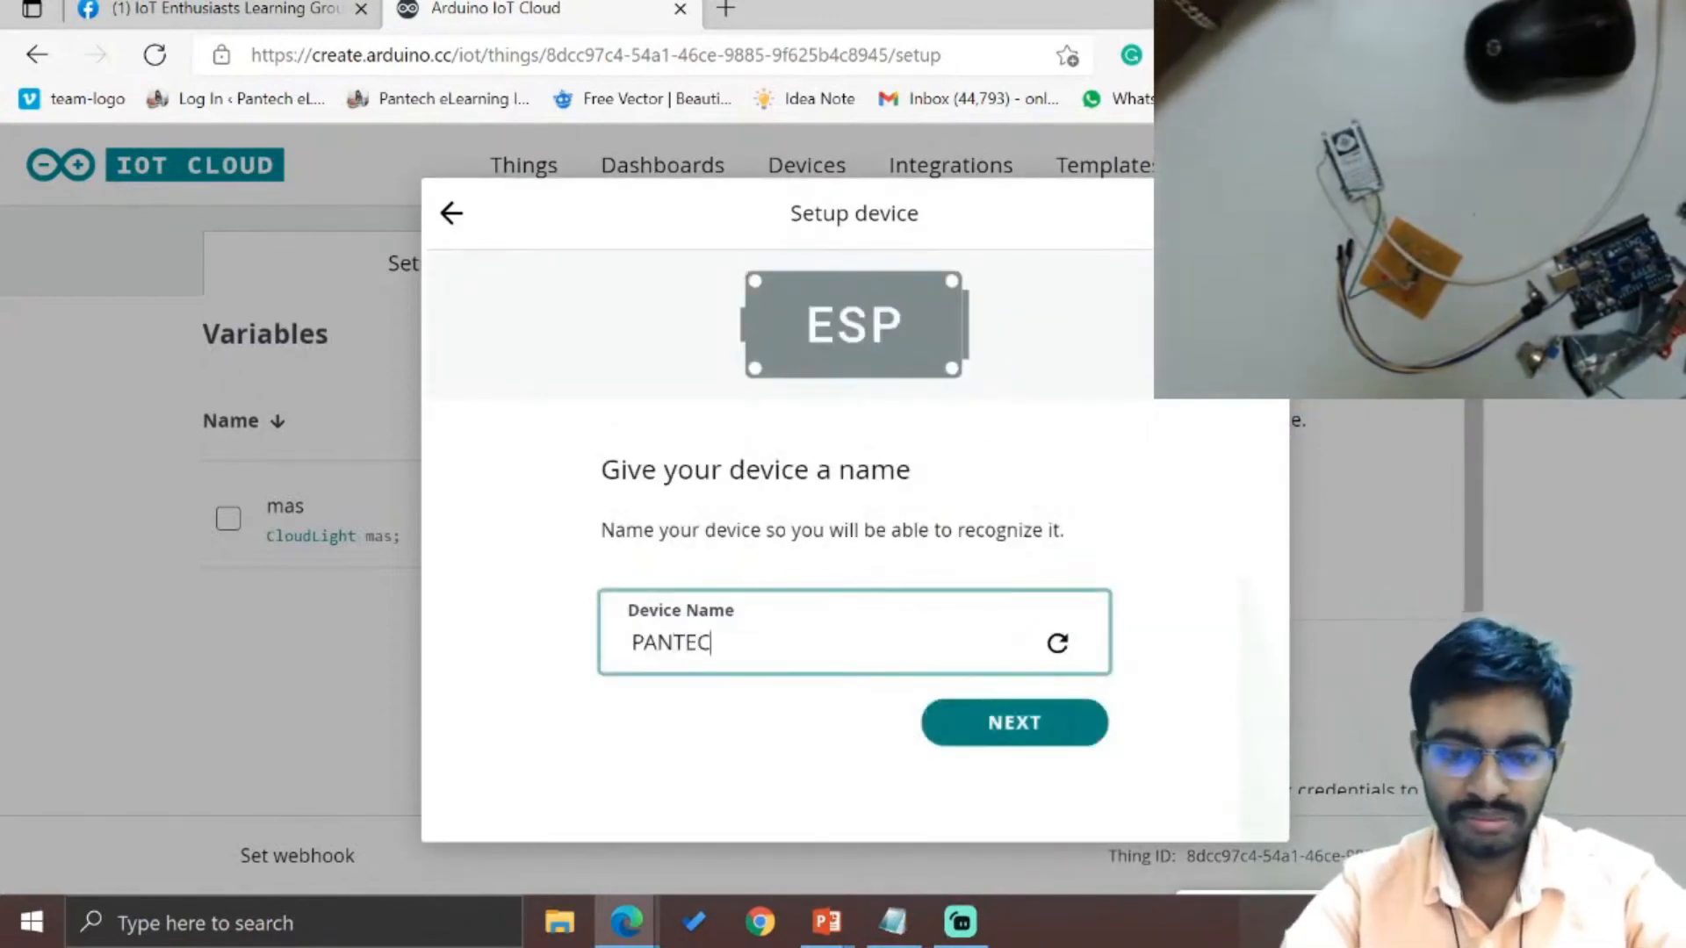
{"action": "key", "text": "Return"}
- Download the device credentials PDF, copy the Device ID into Notepad and label it "---device id"
{"action": "scroll", "coordinate": [843, 544], "scroll_direction": "down", "scroll_amount": 5}
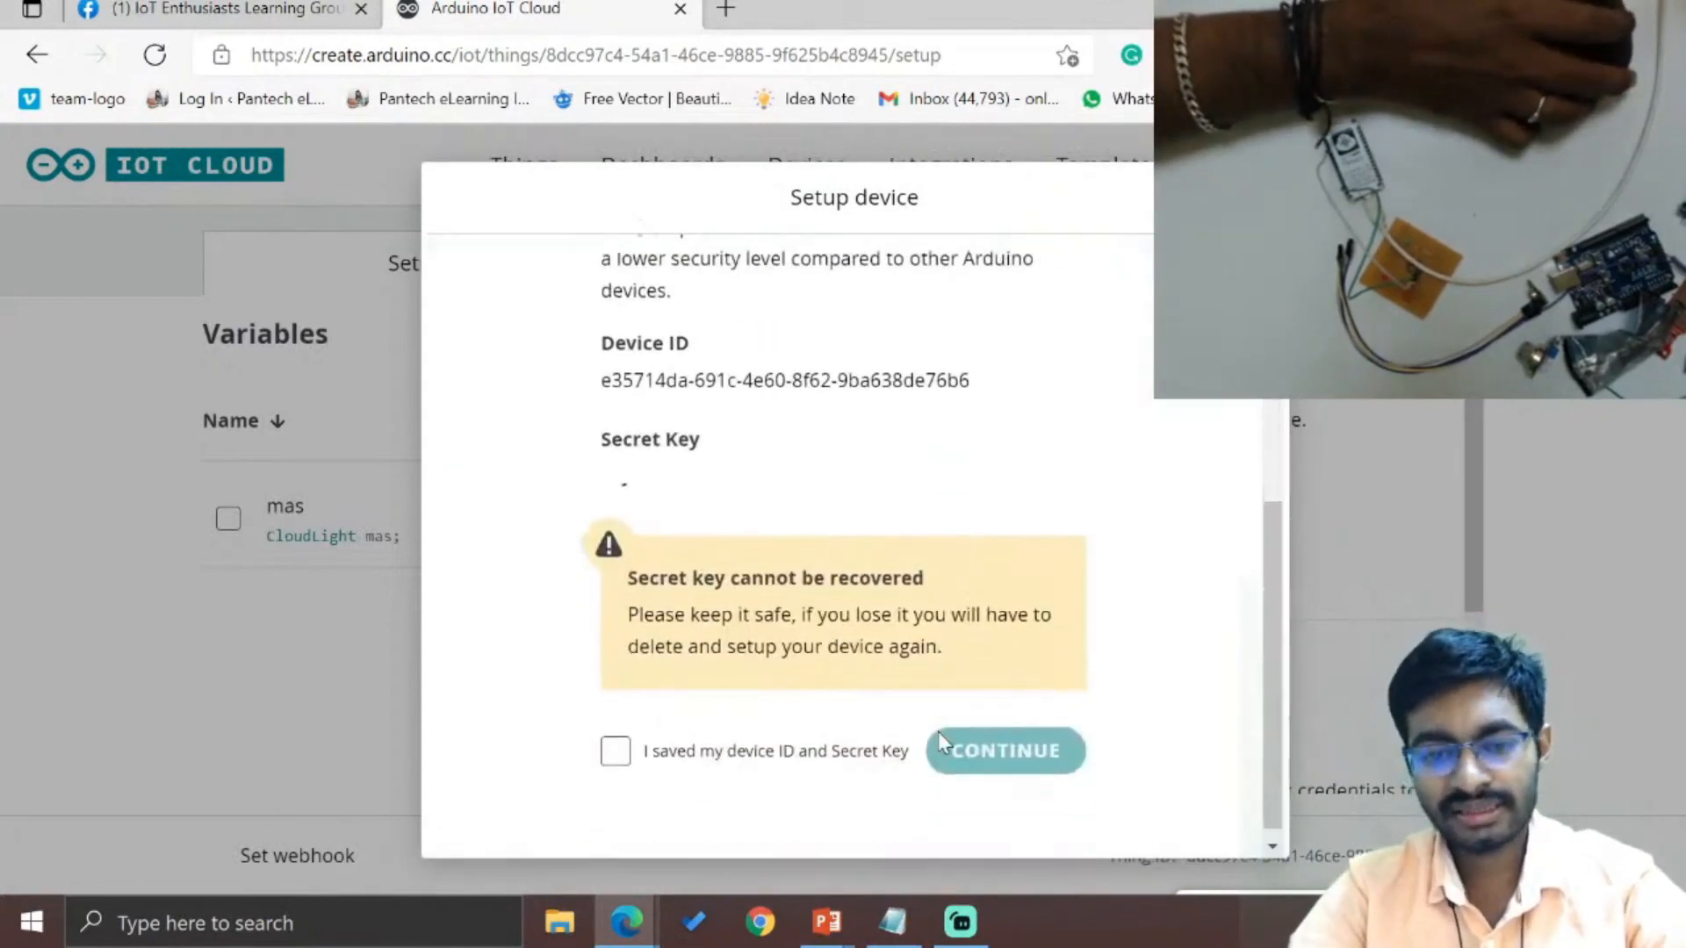
{"action": "scroll", "coordinate": [843, 545], "scroll_direction": "up", "scroll_amount": 3}
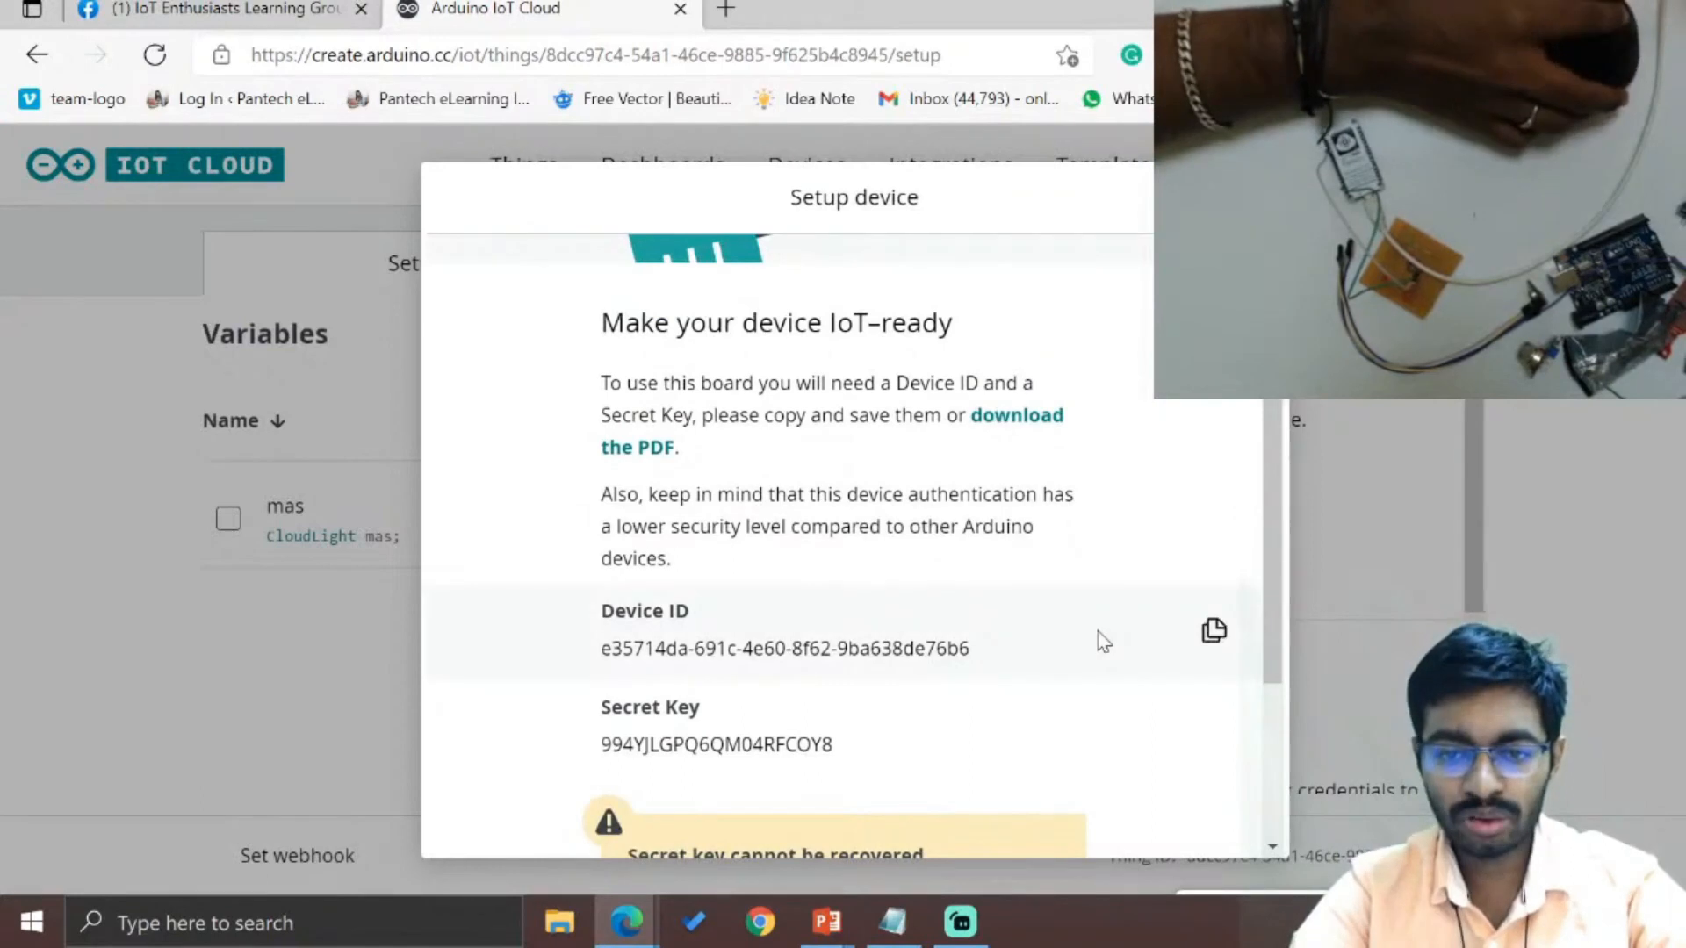
{"action": "left_click", "coordinate": [1215, 639]}
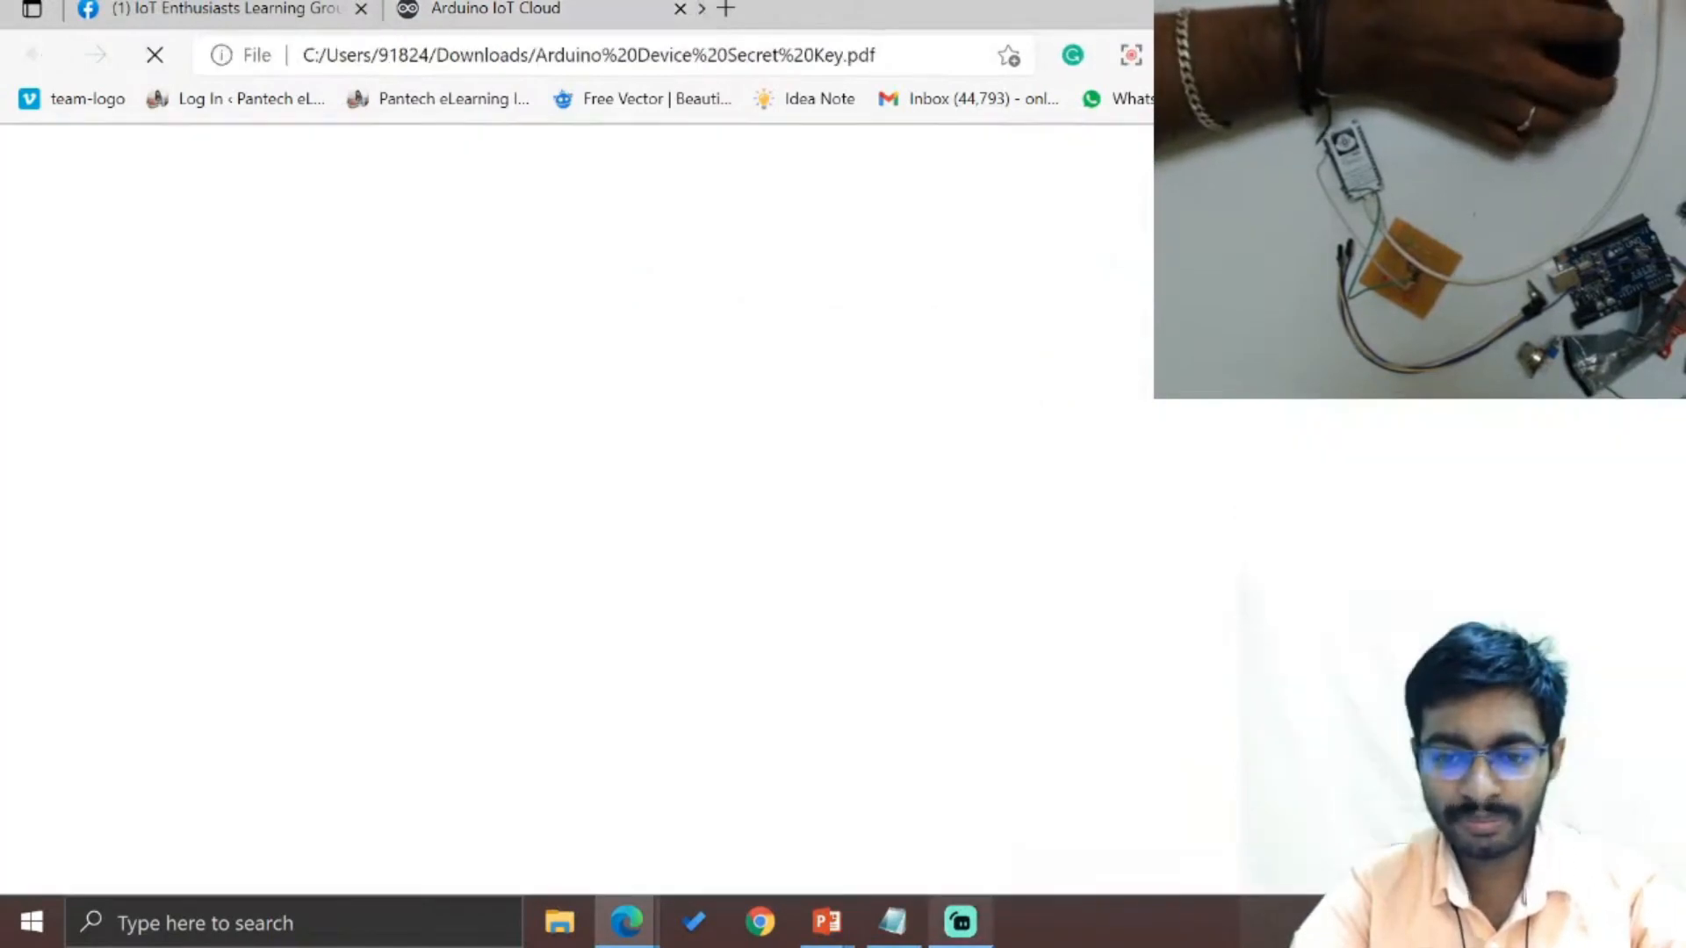
{"action": "left_click", "coordinate": [891, 921]}
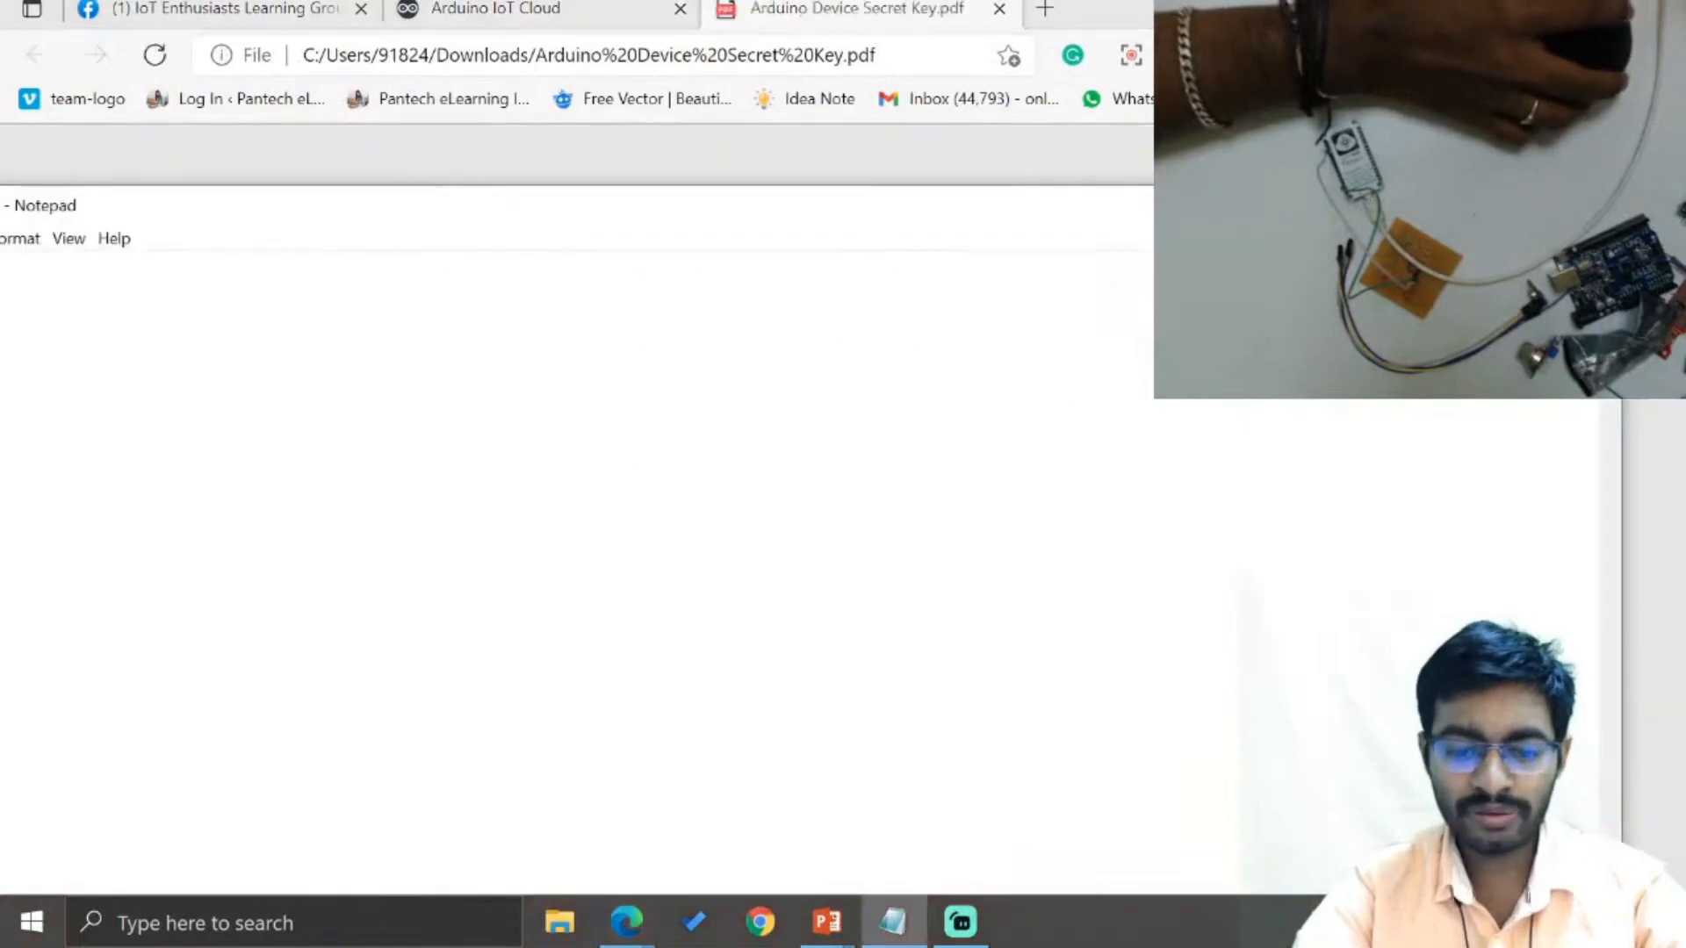
{"action": "key", "text": "ctrl+v"}
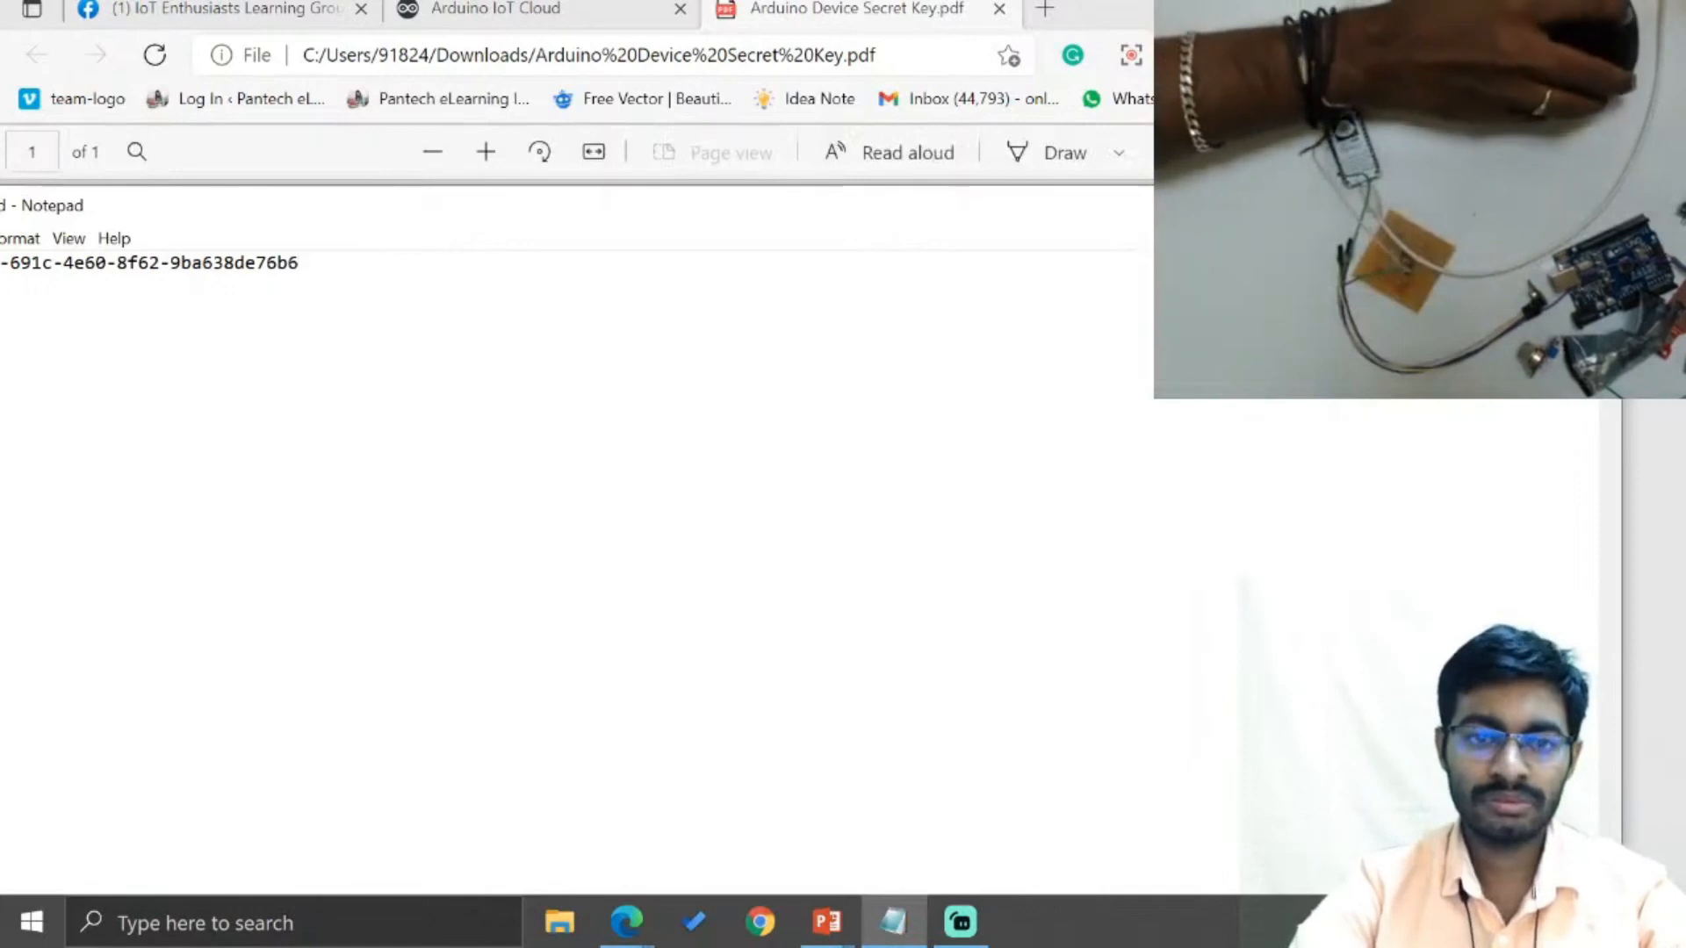
{"action": "type", "text": "---"}
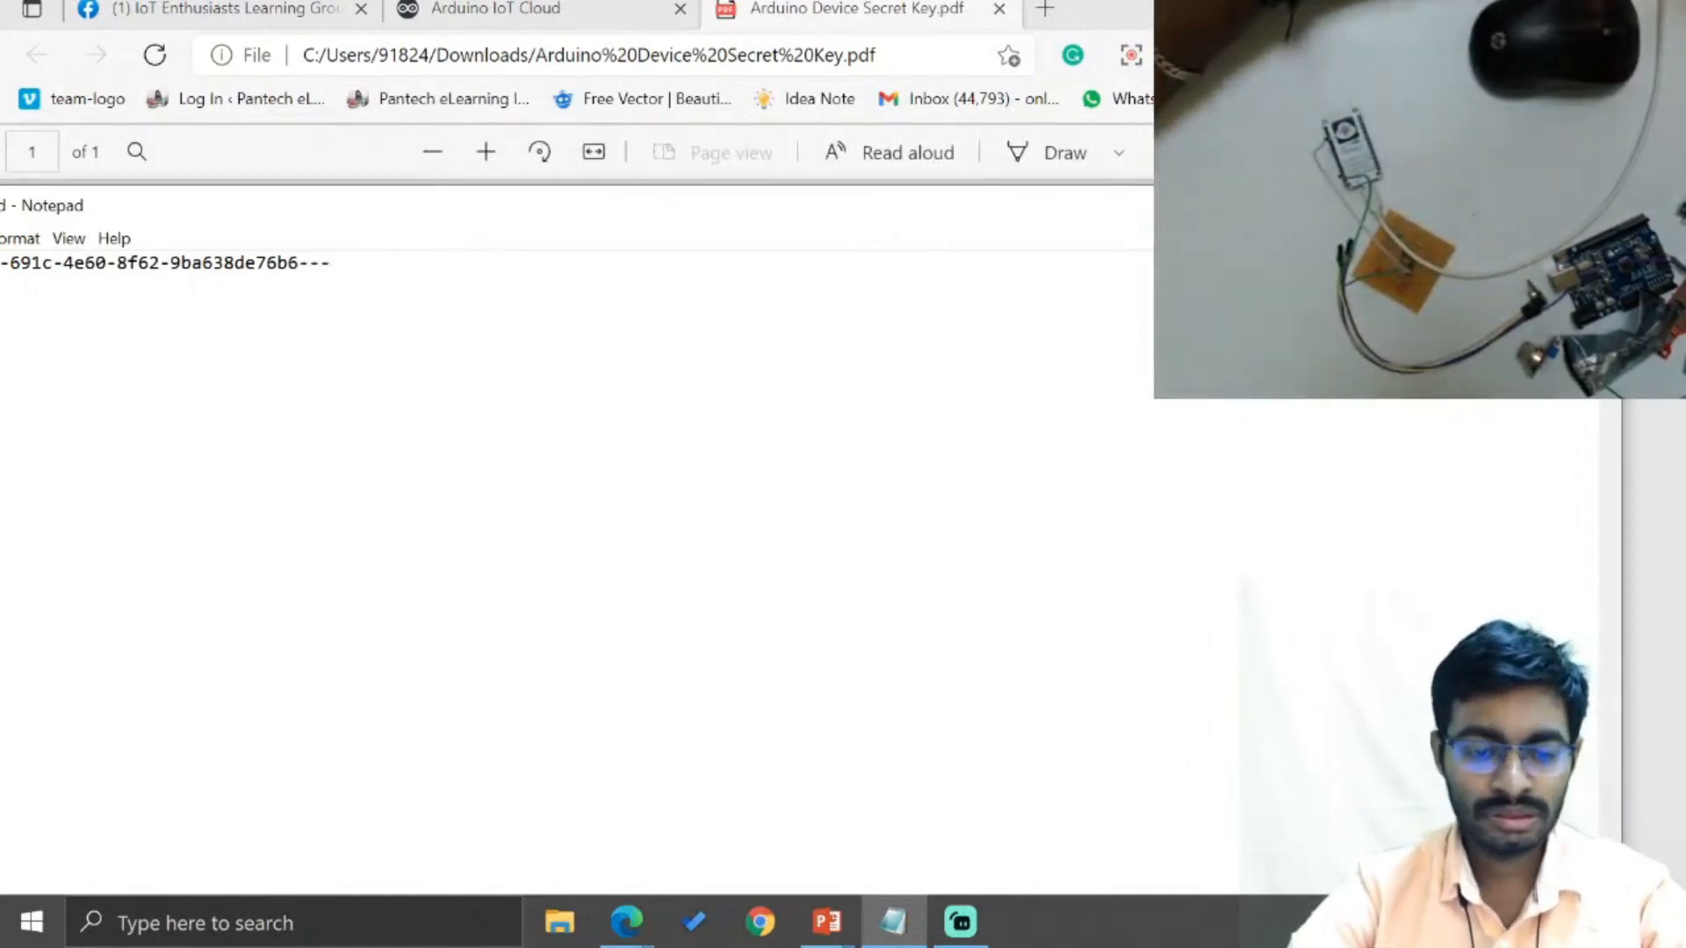
{"action": "type", "text": "device id"}
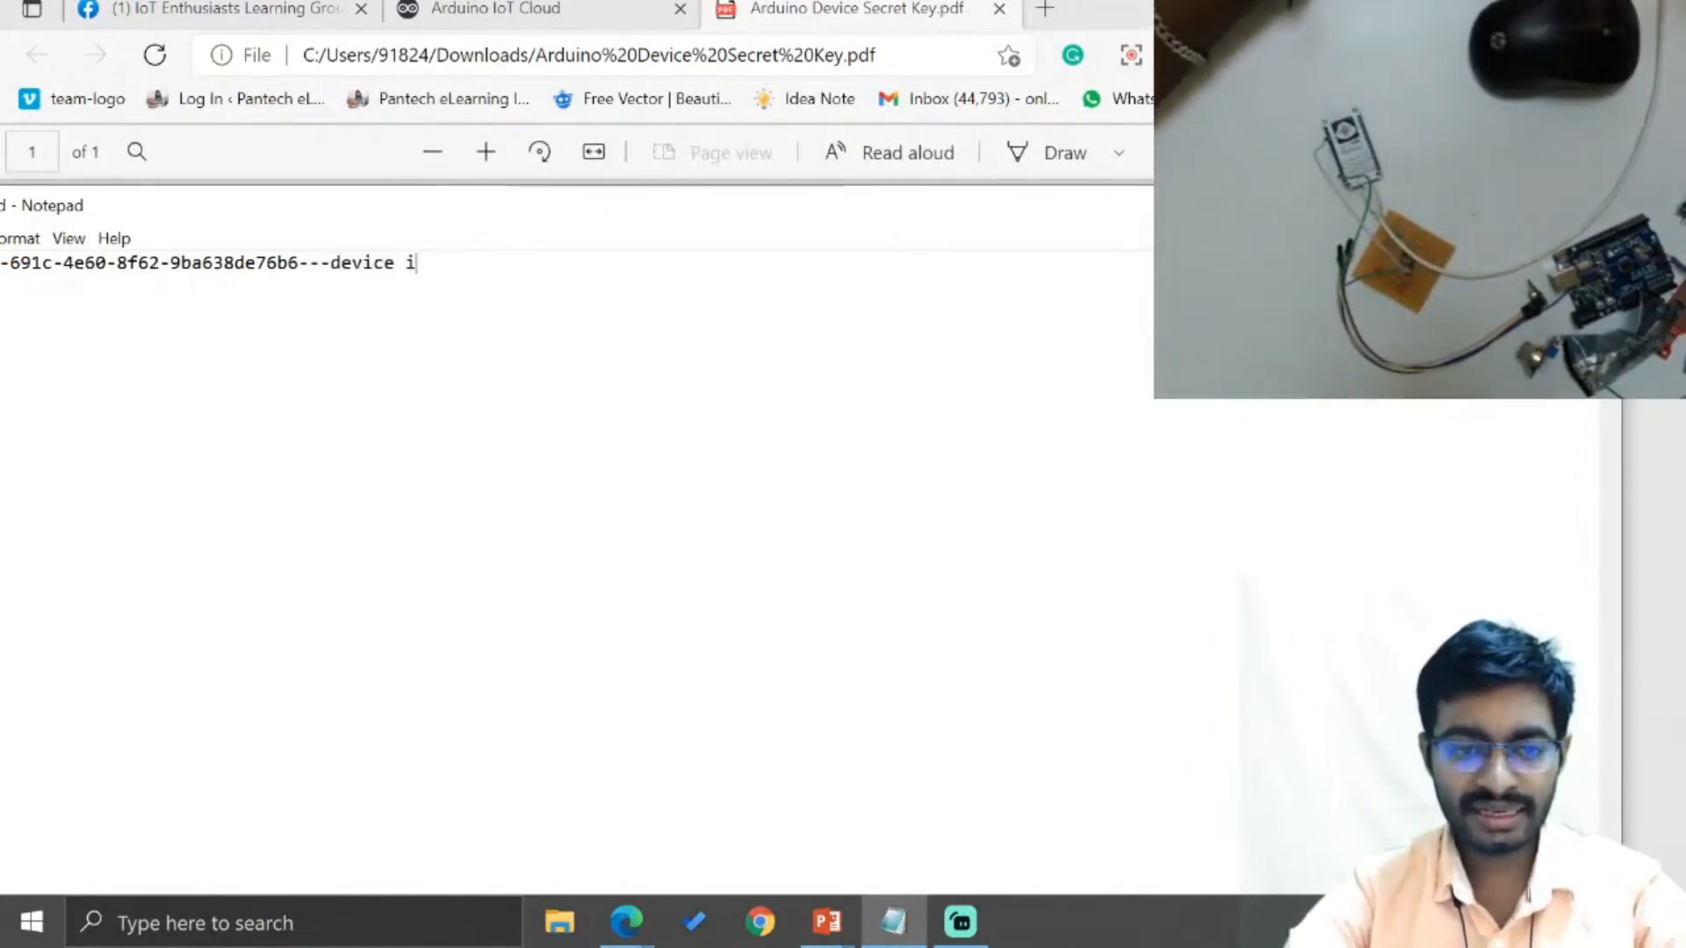
- Copy the Secret Key from the credentials PDF into Notepad below the Device ID and label it "--secret key"
{"action": "mouse_move", "coordinate": [626, 922]}
{"action": "left_click", "coordinate": [715, 873]}
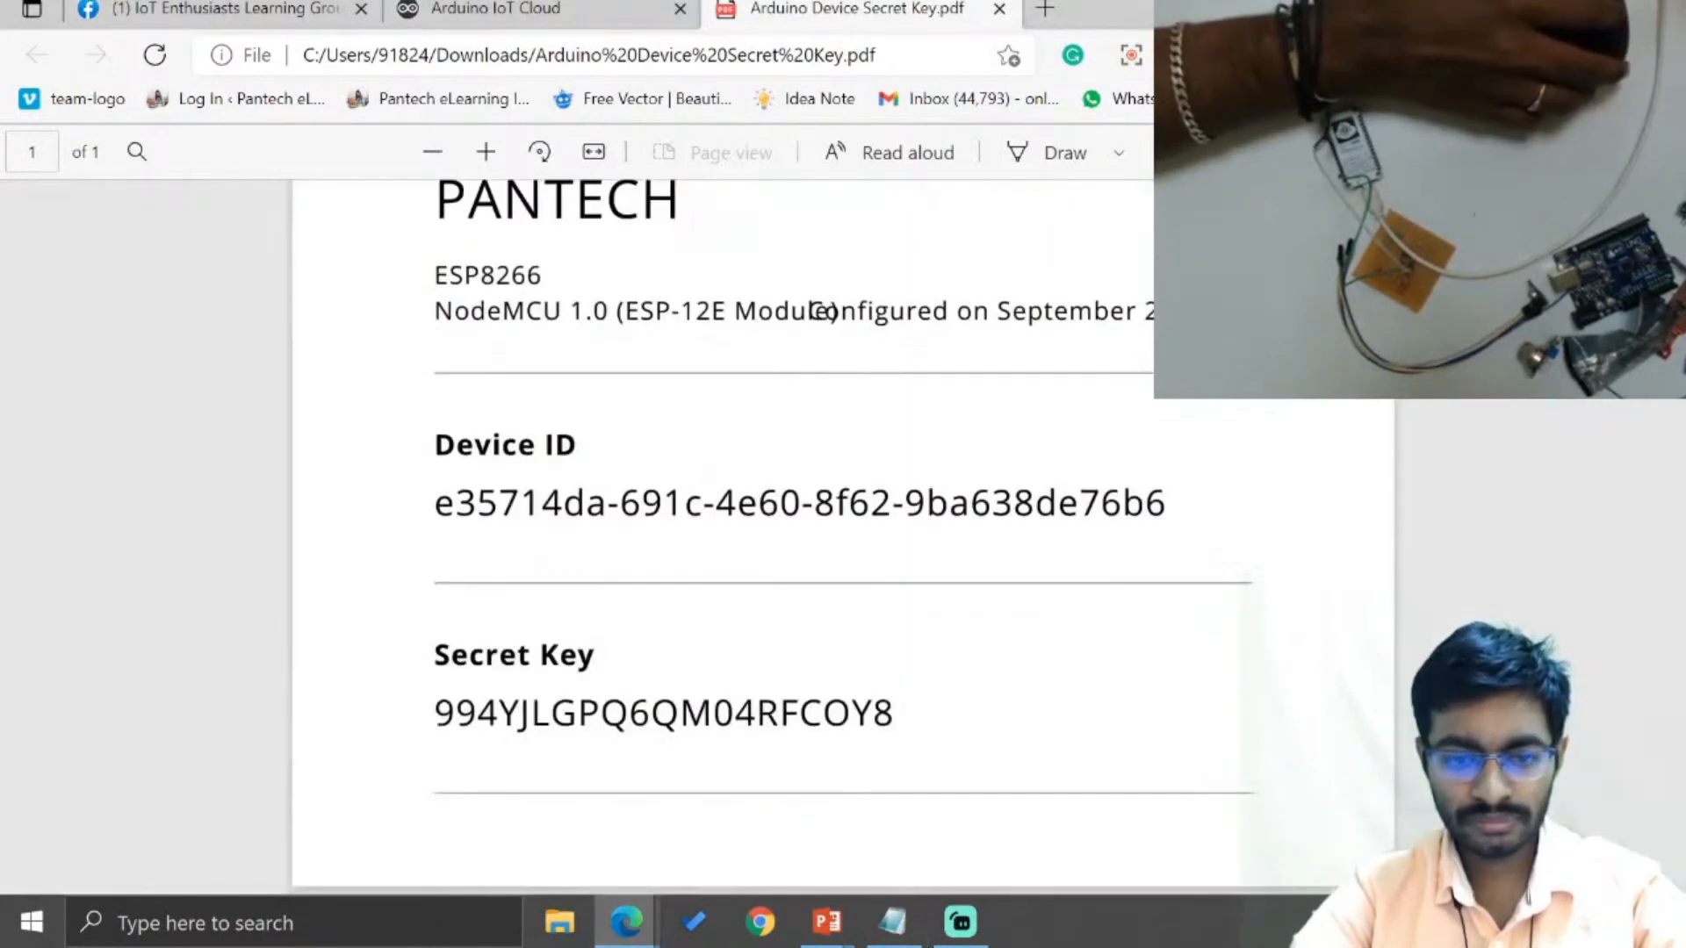
{"action": "left_click_drag", "start_coordinate": [434, 713], "coordinate": [893, 713]}
{"action": "key", "text": "ctrl+c"}
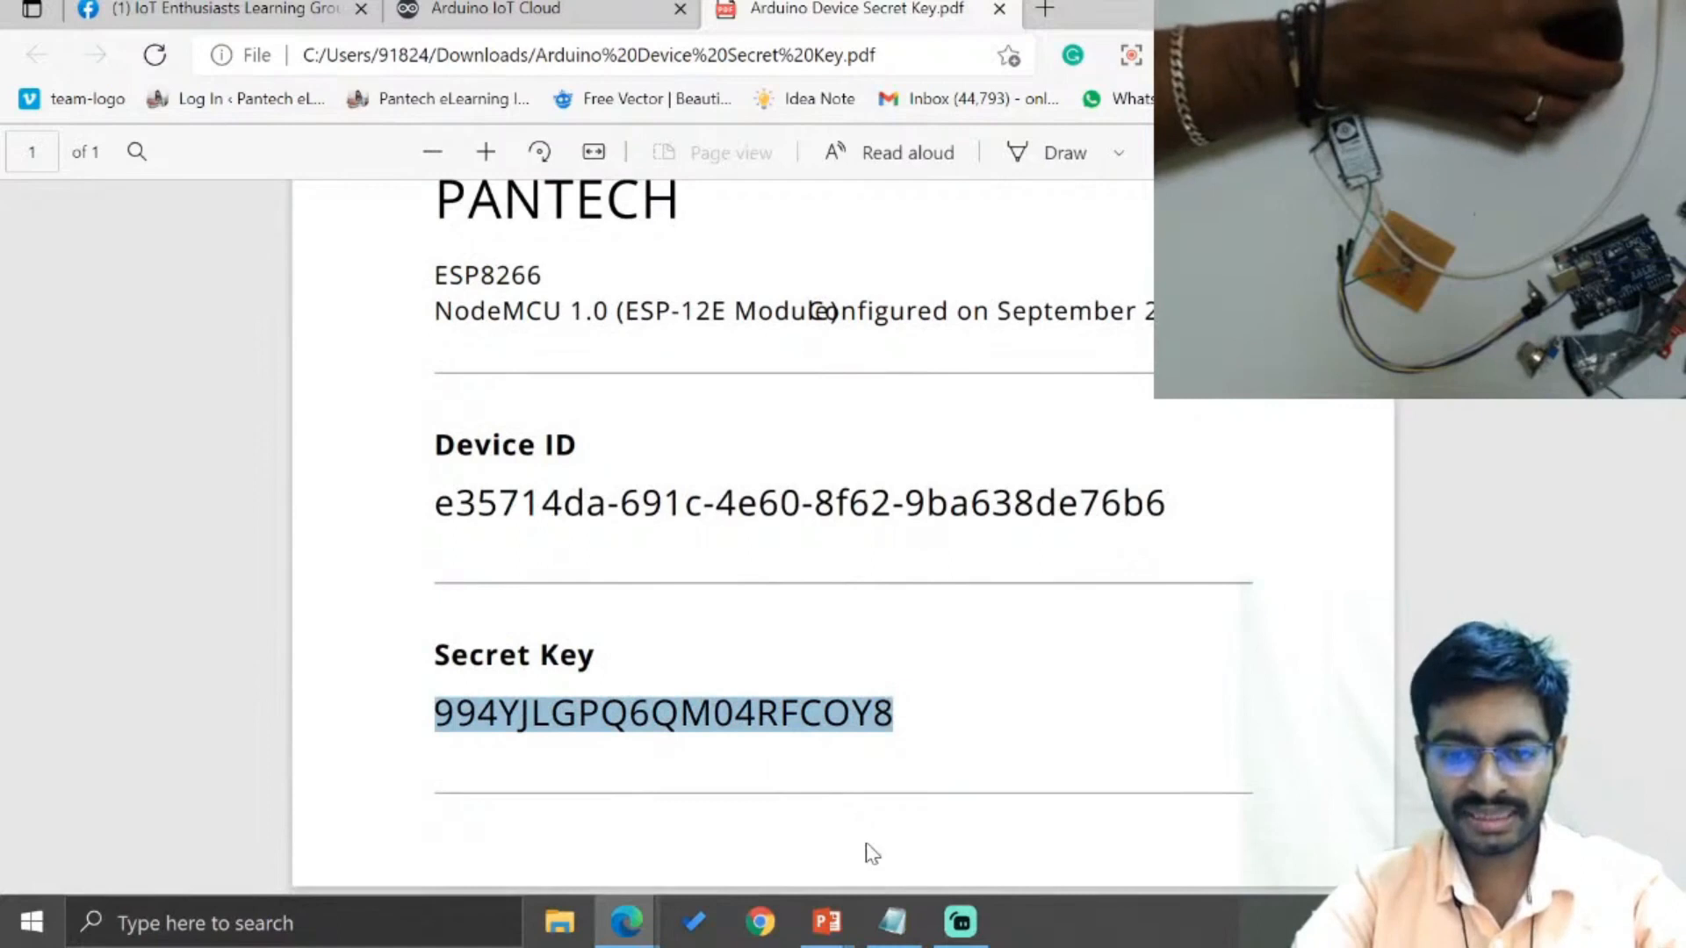
{"action": "left_click", "coordinate": [892, 922]}
{"action": "key", "text": "ctrl+v"}
{"action": "type", "text": "--se"}
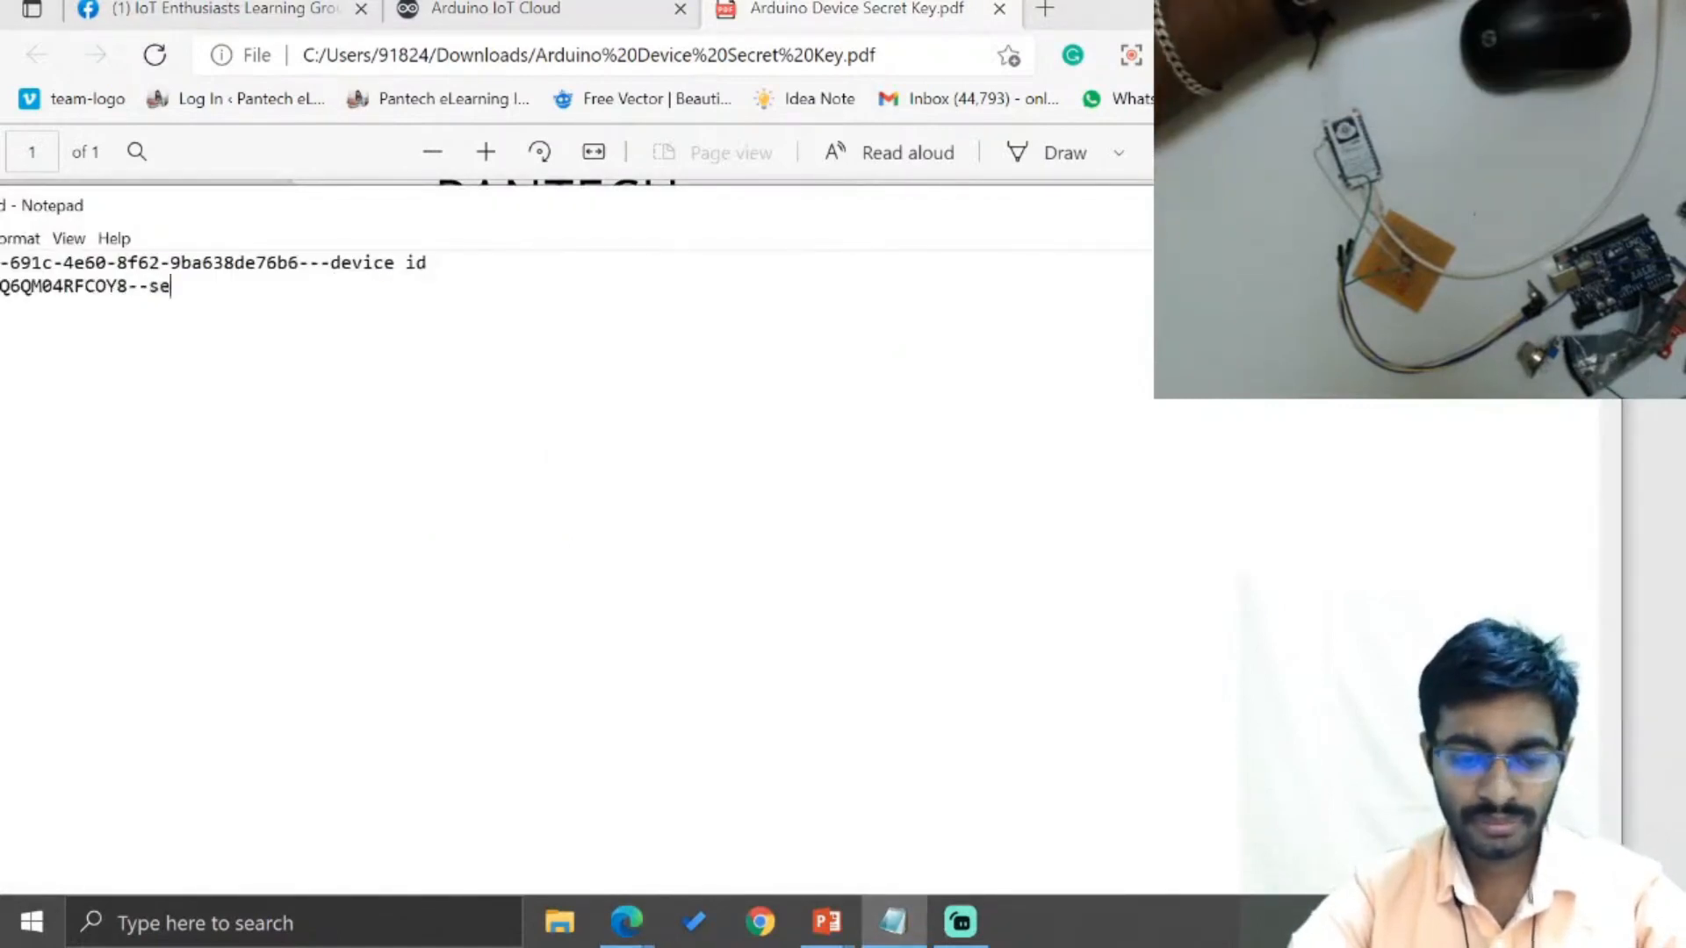
- Return to the Thing's setup in Arduino IoT Cloud and check the computer's Wi-Fi connection before configuring the network
{"action": "key", "text": "alt+Tab"}
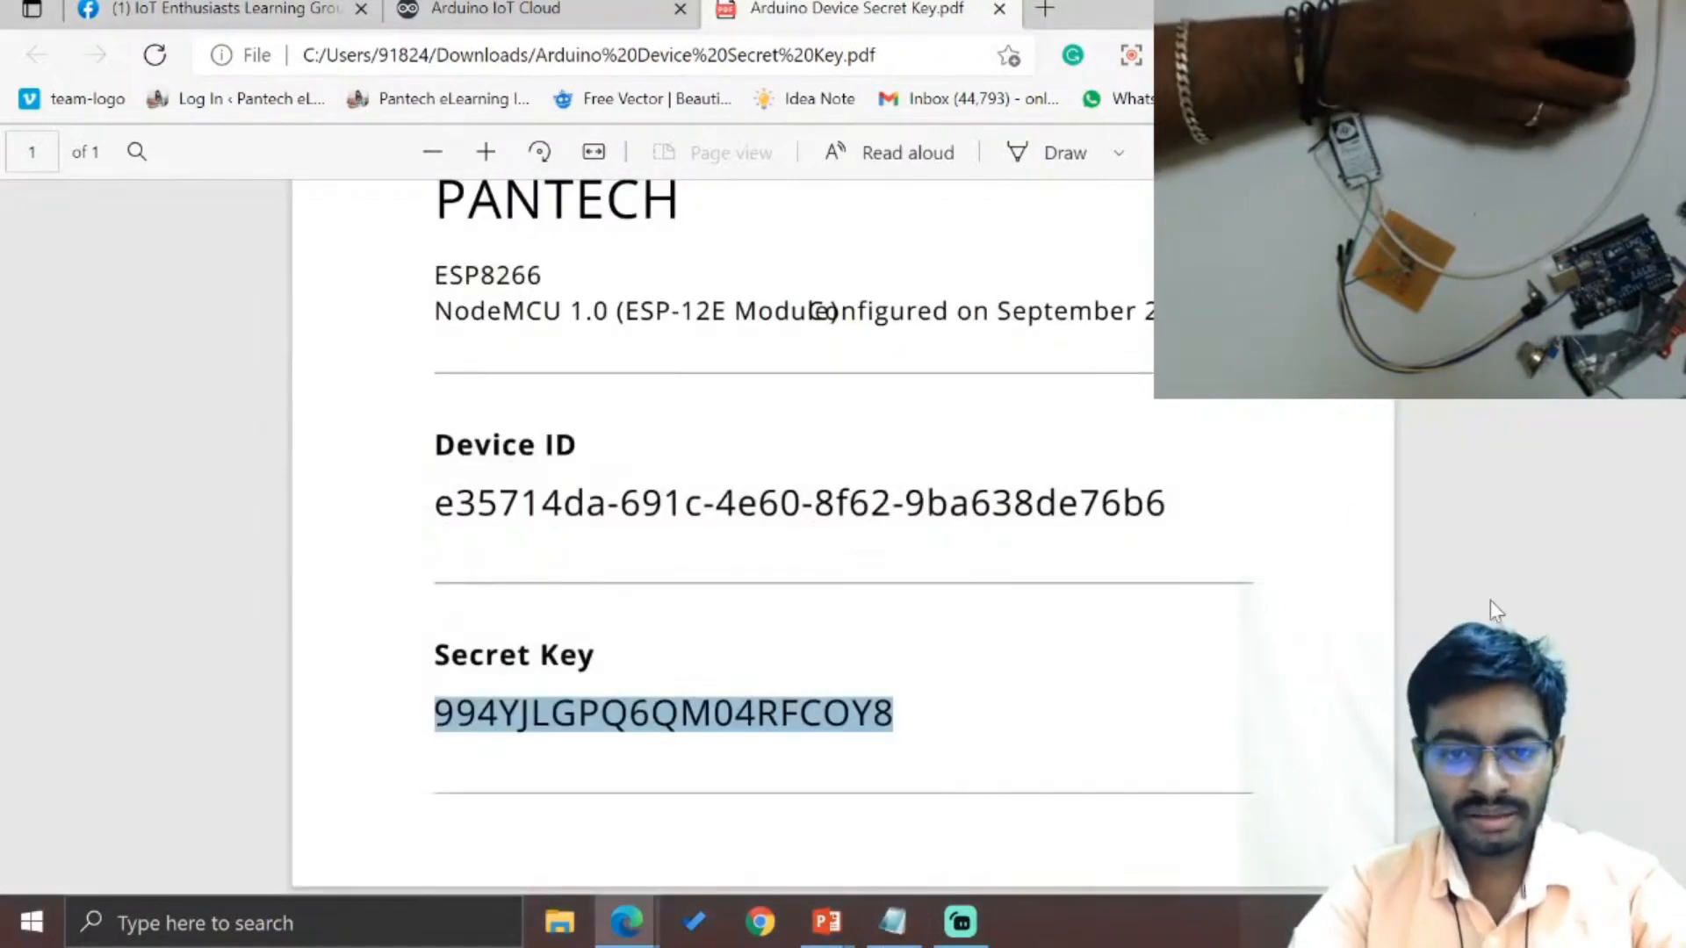
{"action": "left_click", "coordinate": [496, 9]}
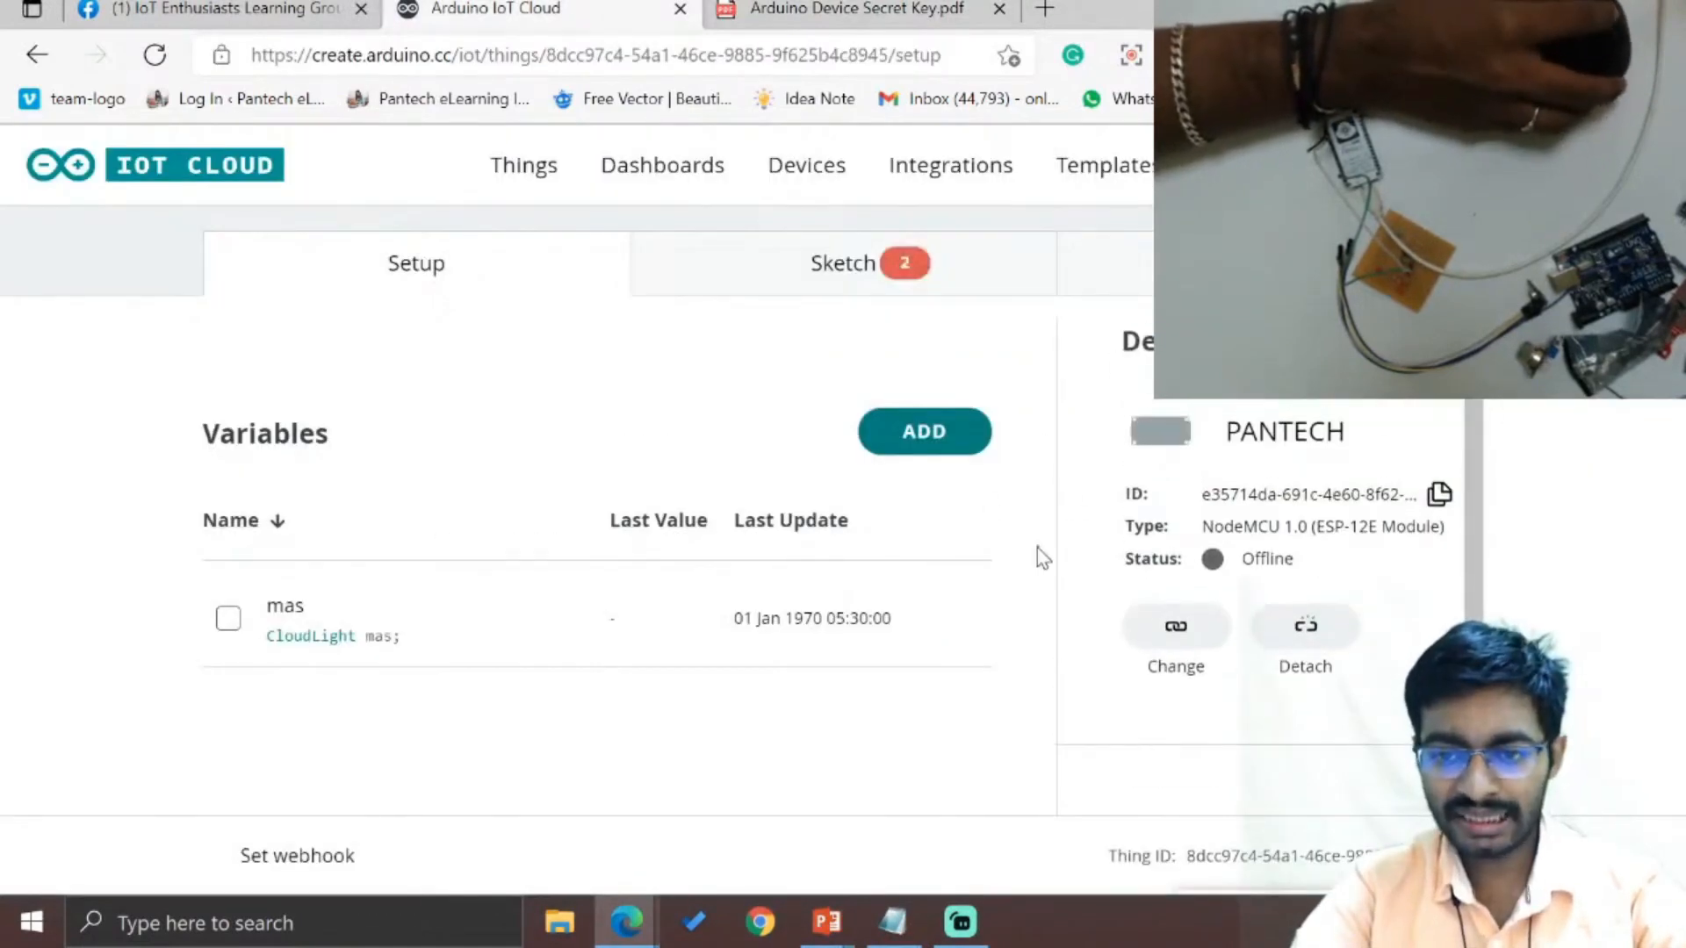
{"action": "scroll", "coordinate": [1166, 497], "scroll_direction": "down", "scroll_amount": 2}
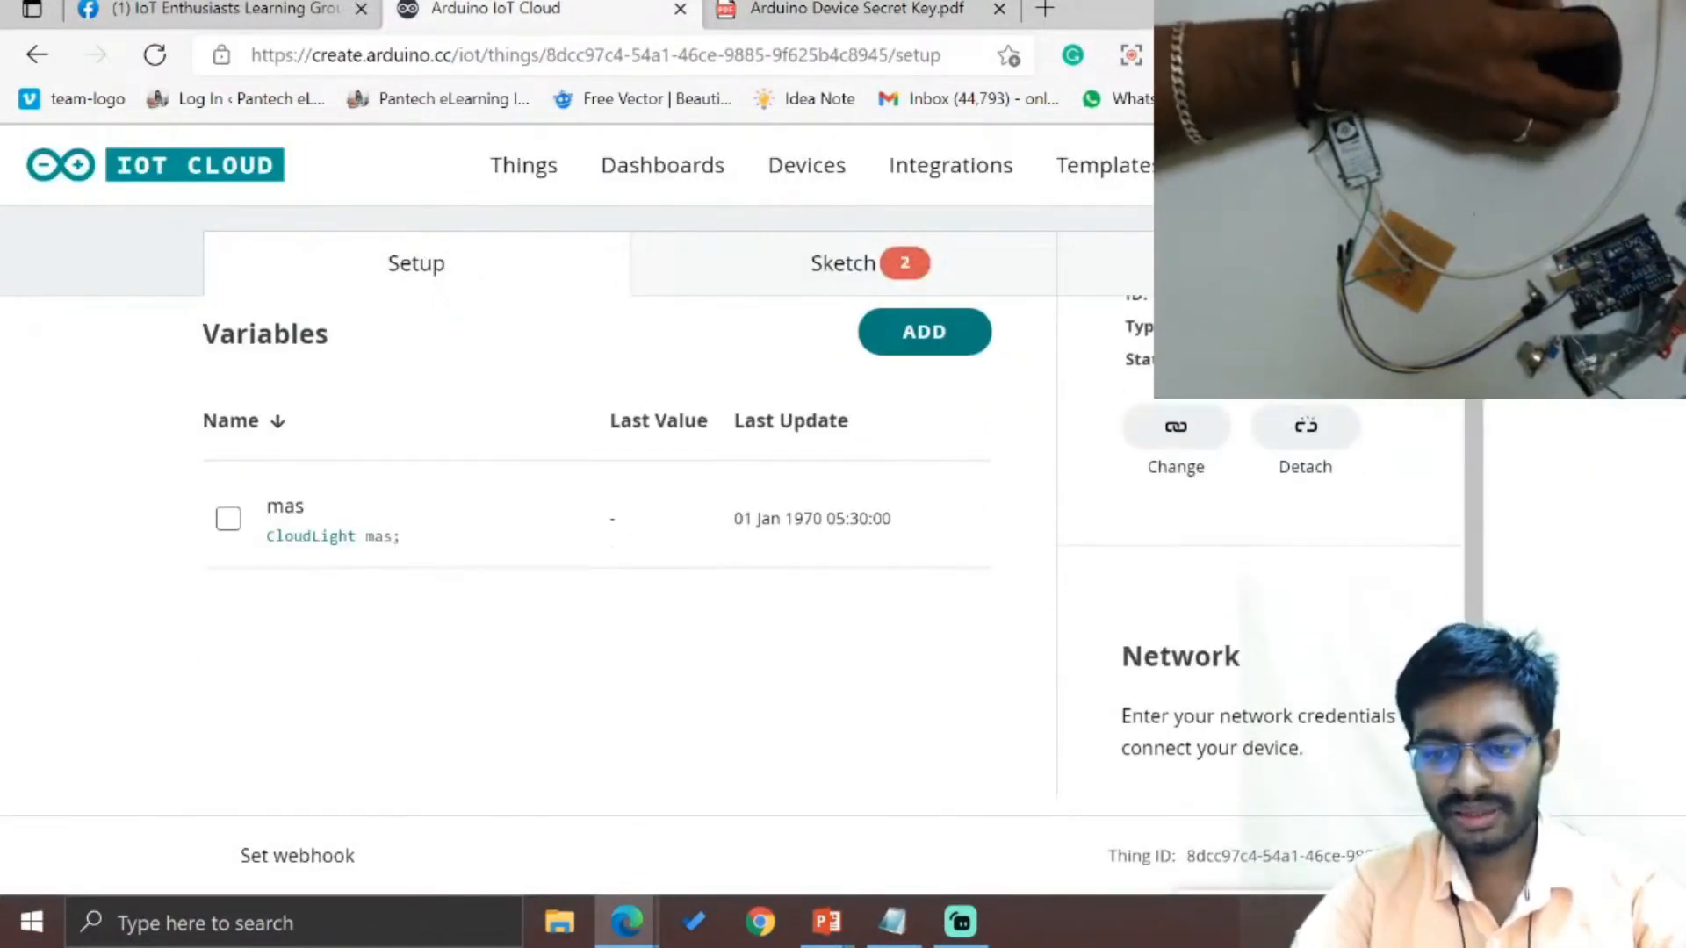
{"action": "left_click", "coordinate": [1433, 922]}
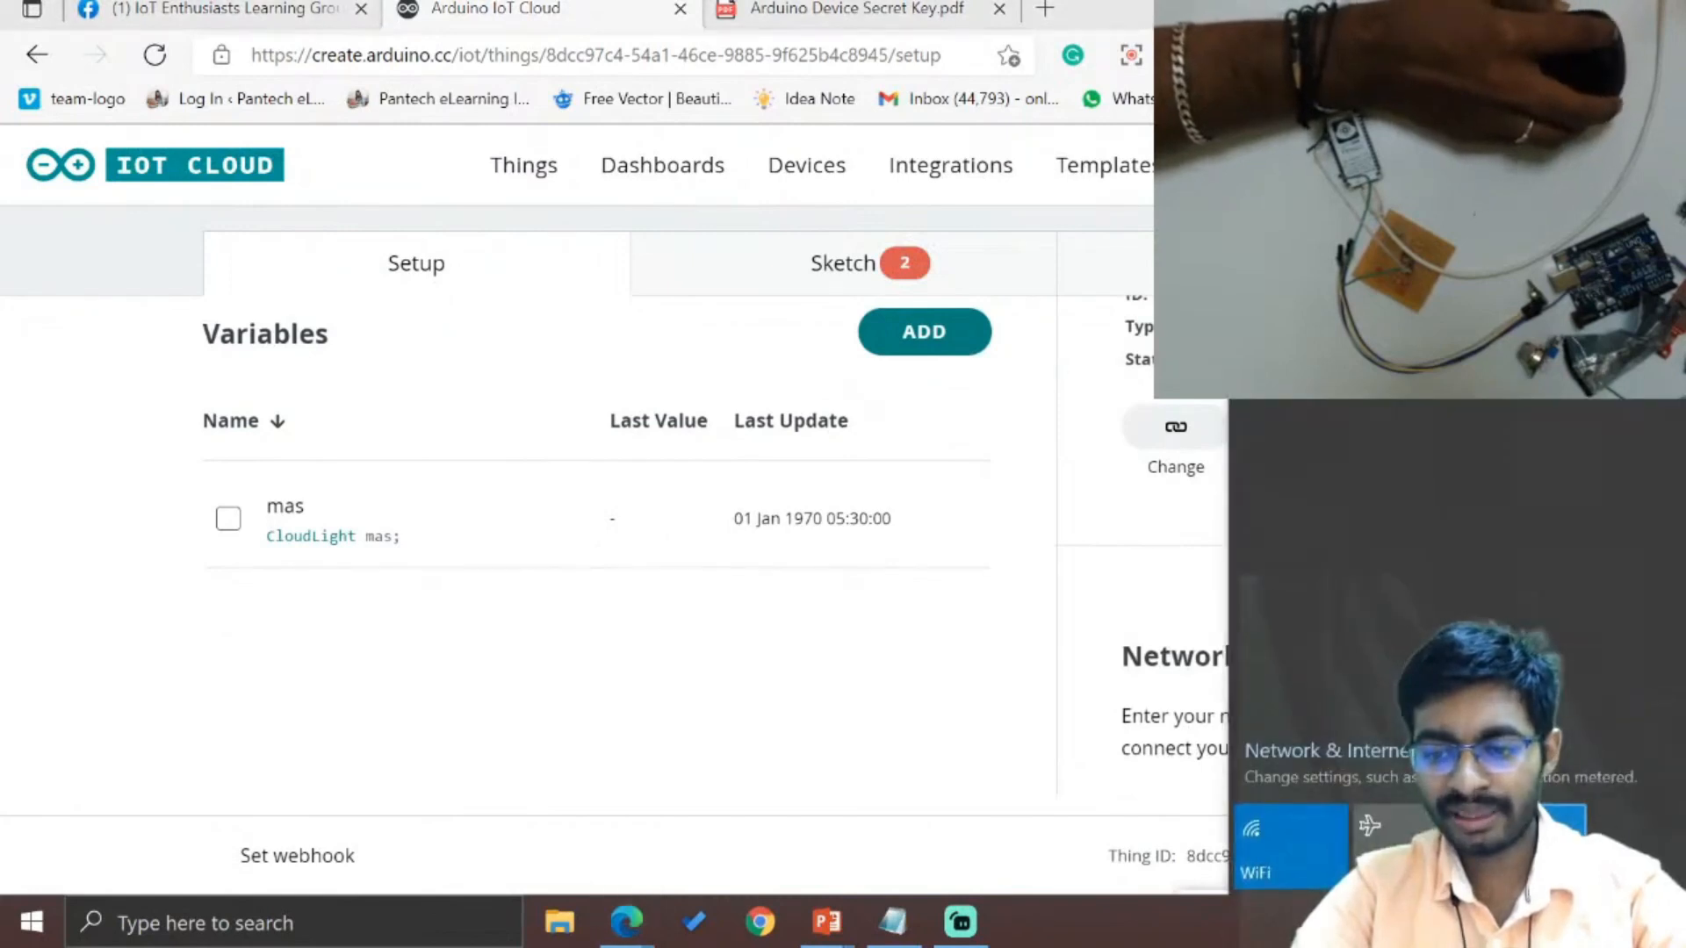
{"action": "left_click", "coordinate": [1317, 519]}
{"action": "scroll", "coordinate": [1274, 571], "scroll_direction": "down", "scroll_amount": 2}
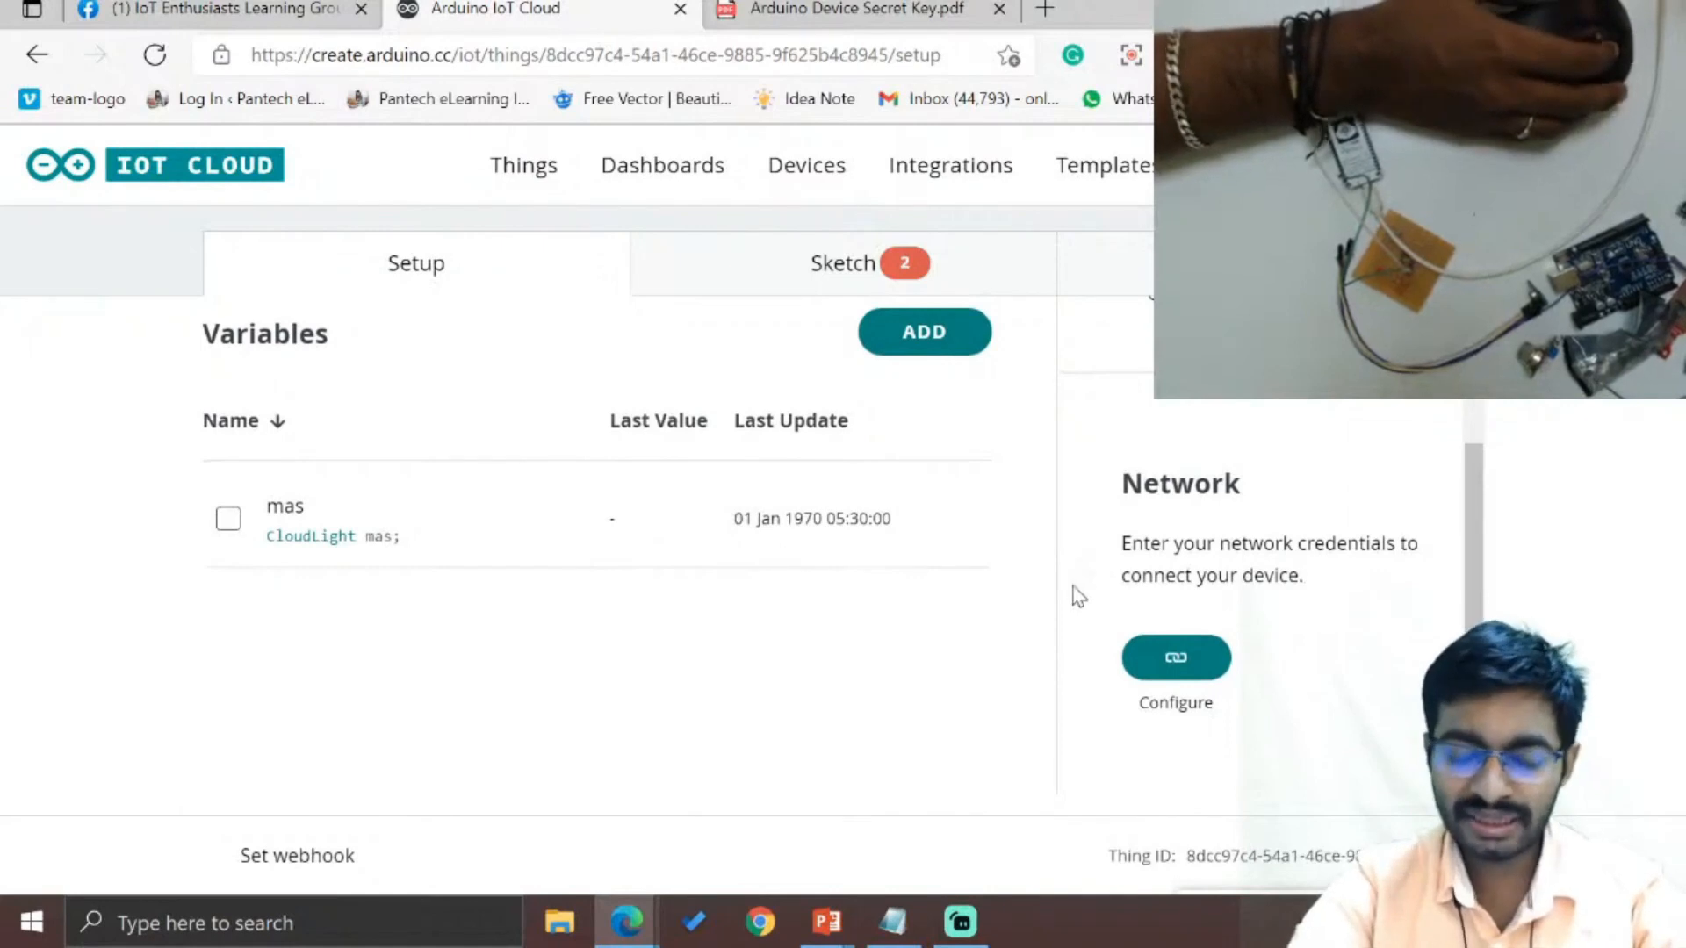
- Configure the network with Wi-Fi name pantech, enter the Wi-Fi password, paste the device's Secret Key, and save
{"action": "left_click", "coordinate": [1140, 656]}
{"action": "type", "text": "p"}
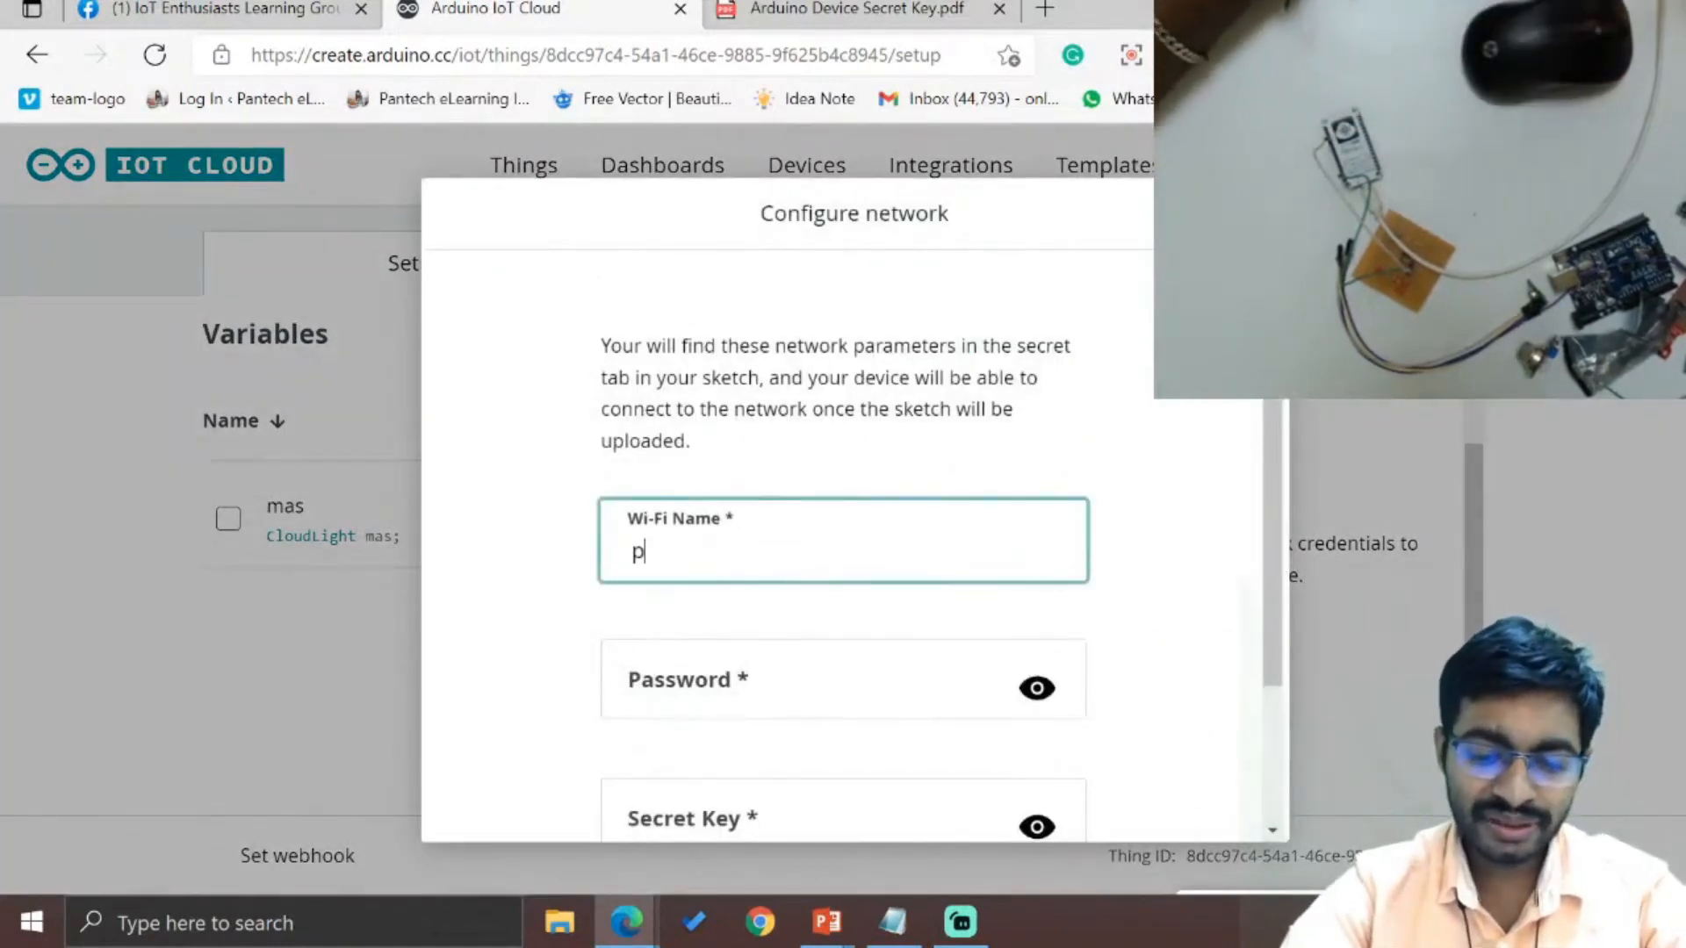
{"action": "type", "text": "antech"}
{"action": "key", "text": "Tab"}
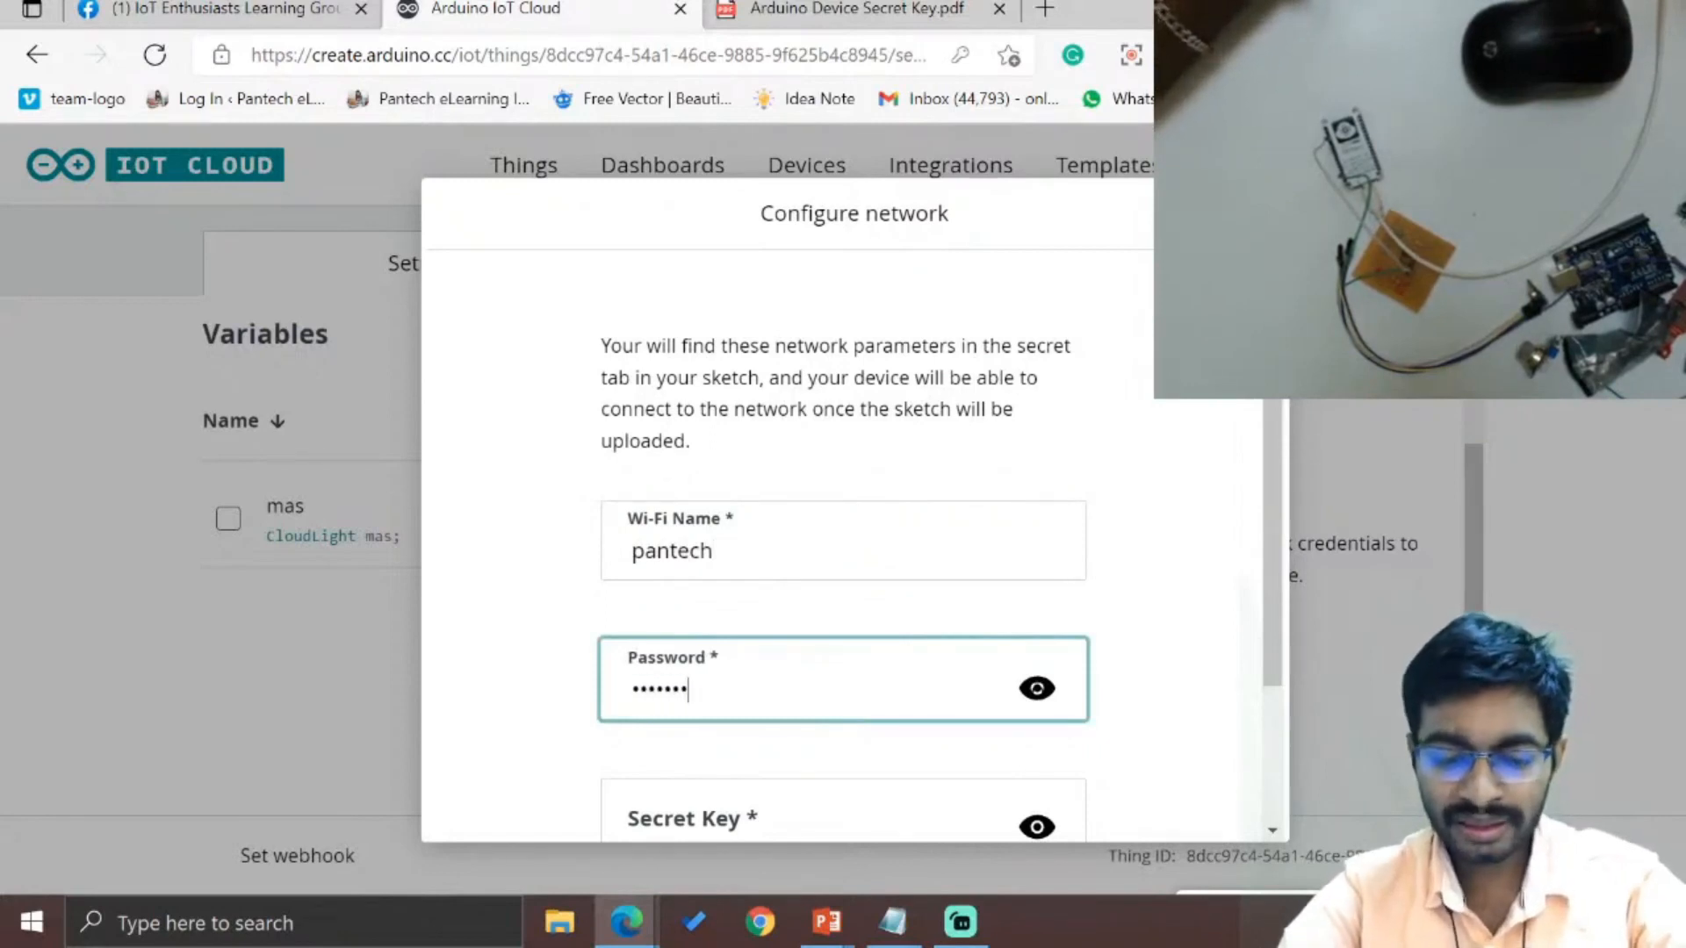
{"action": "key", "text": "Tab"}
{"action": "key", "text": "ctrl+v"}
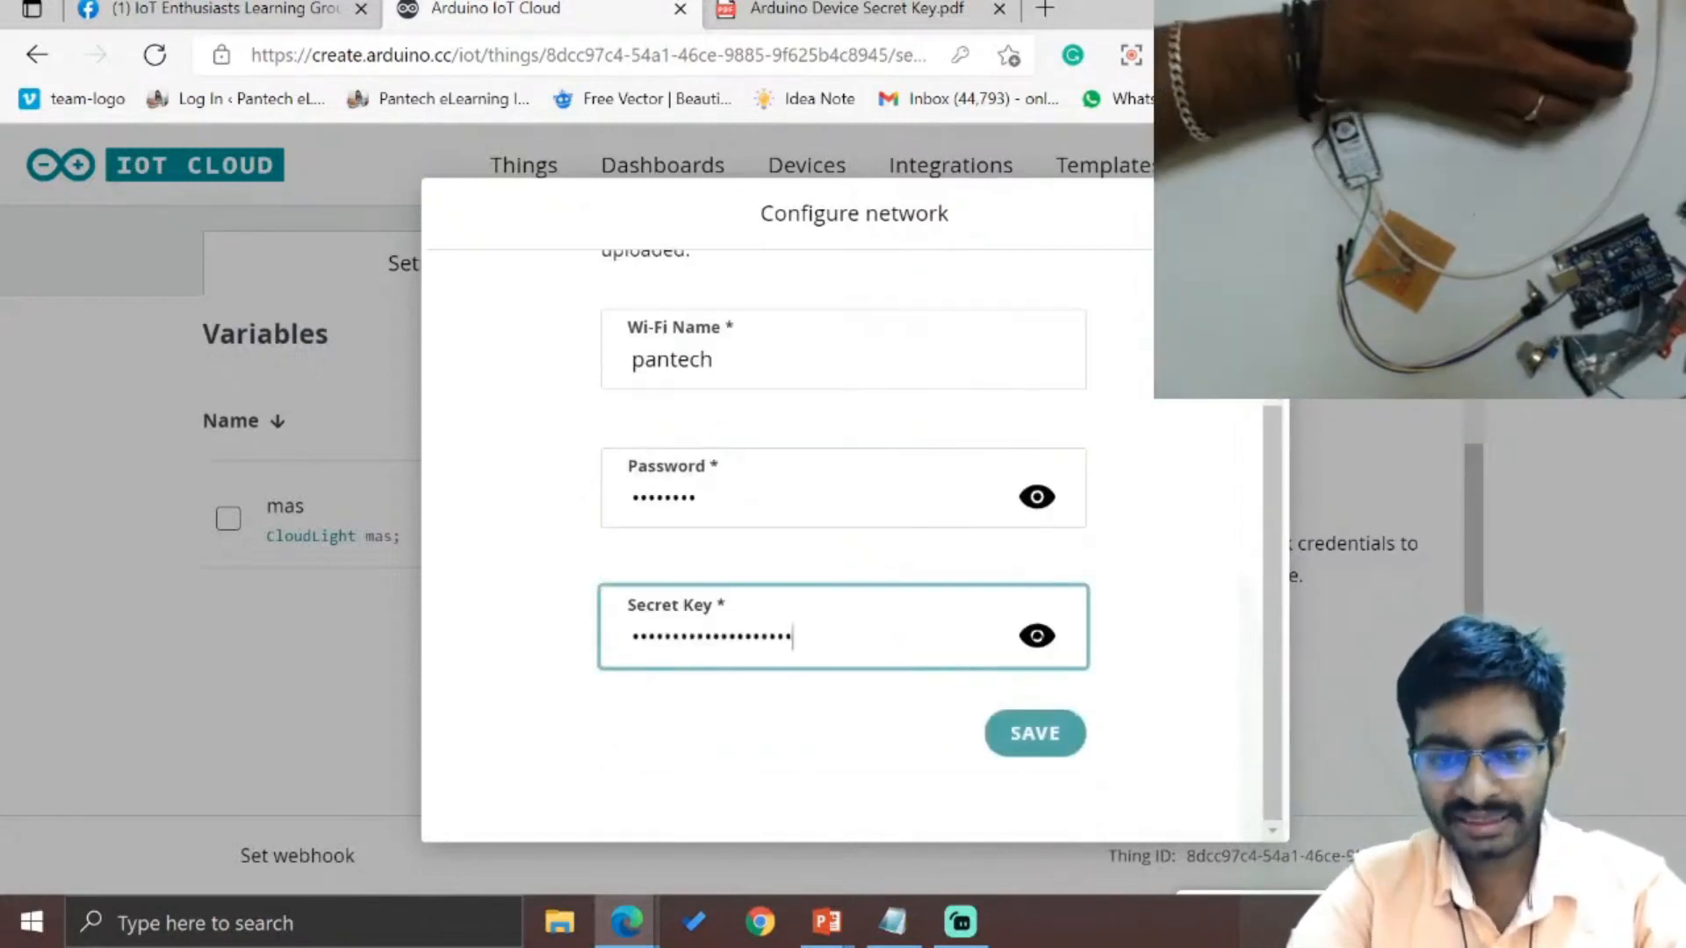
{"action": "key", "text": "alt+Tab"}
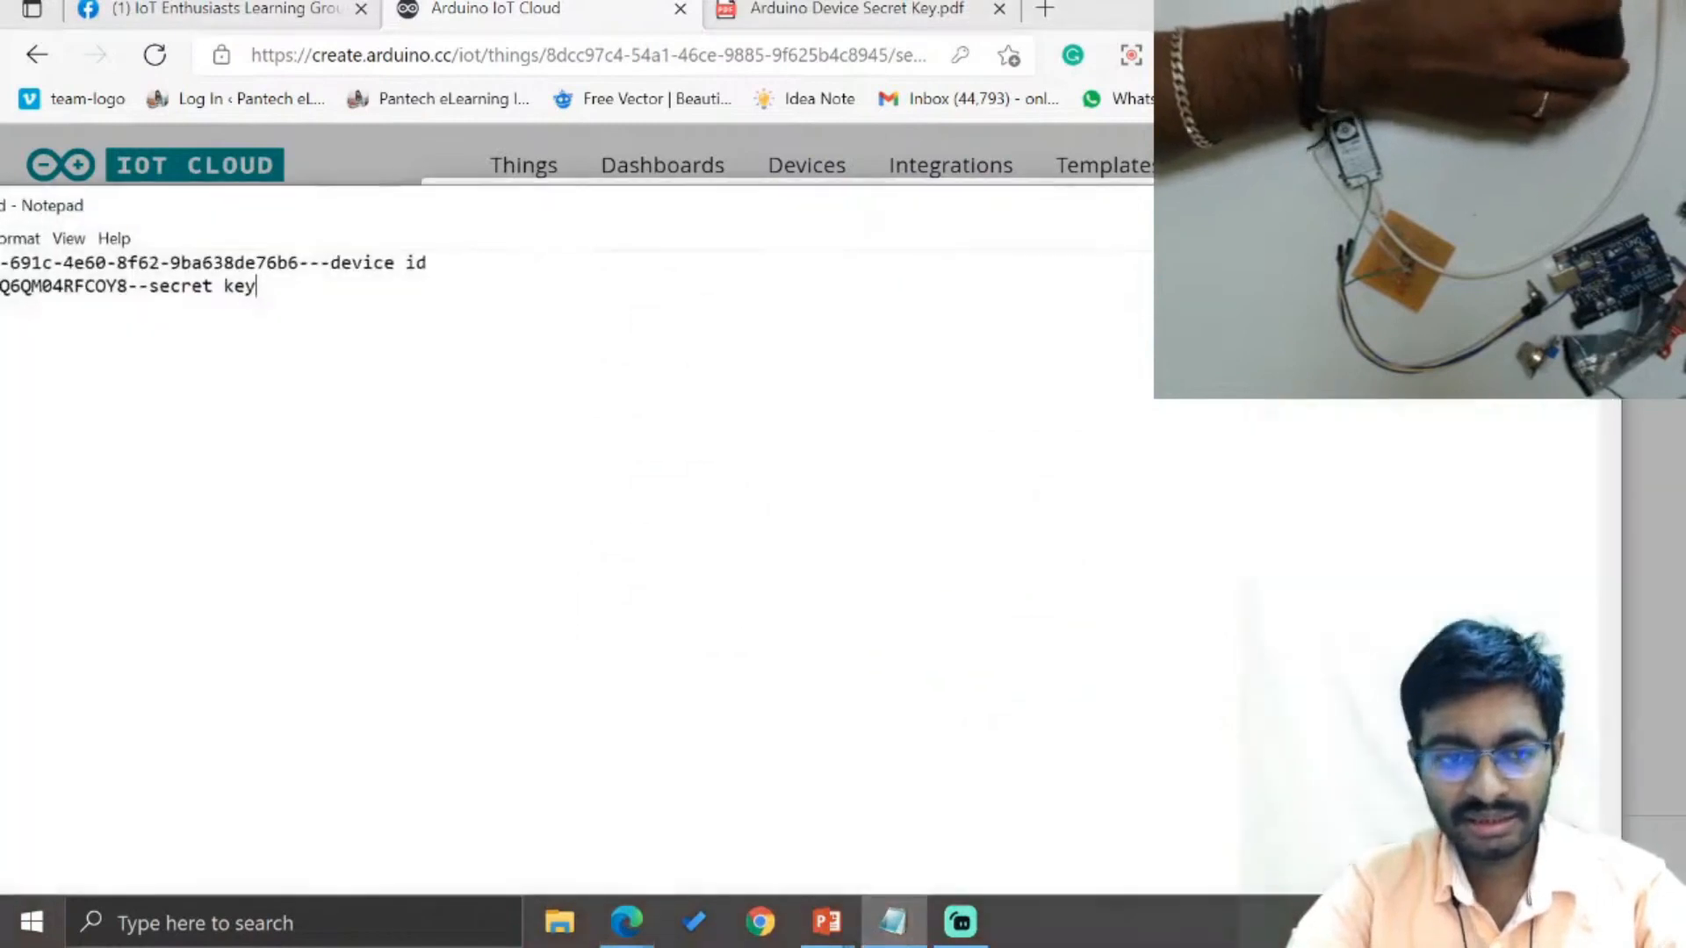
{"action": "key", "text": "alt+Tab"}
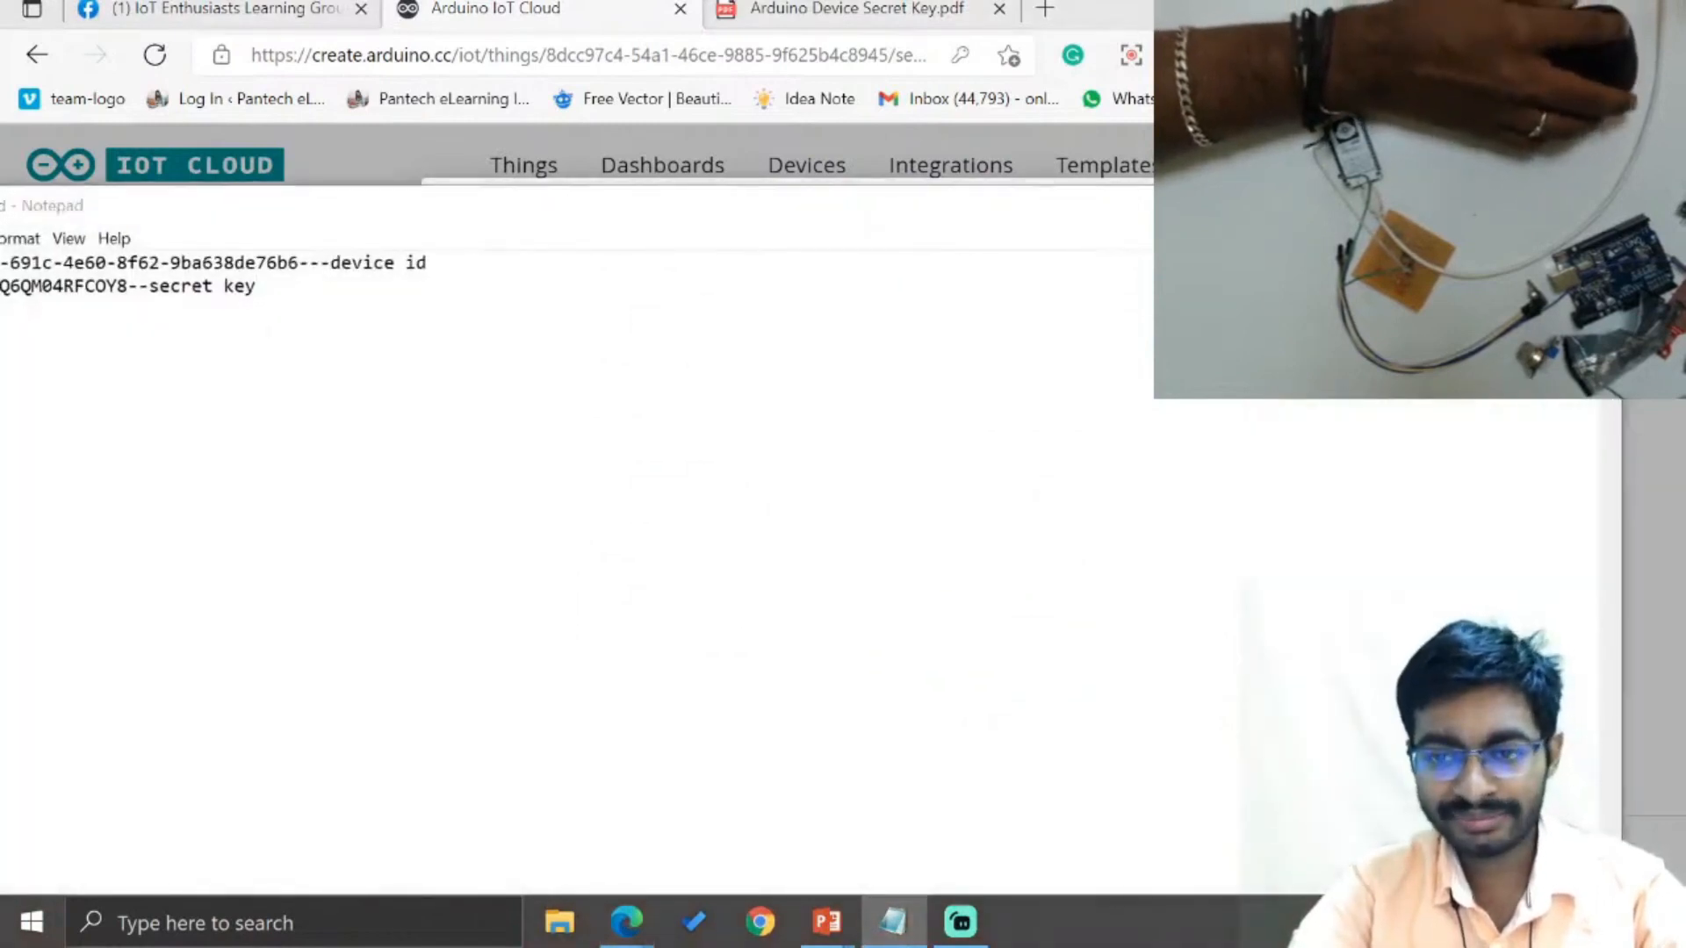
{"action": "left_click", "coordinate": [1107, 740]}
{"action": "left_click", "coordinate": [1294, 670]}
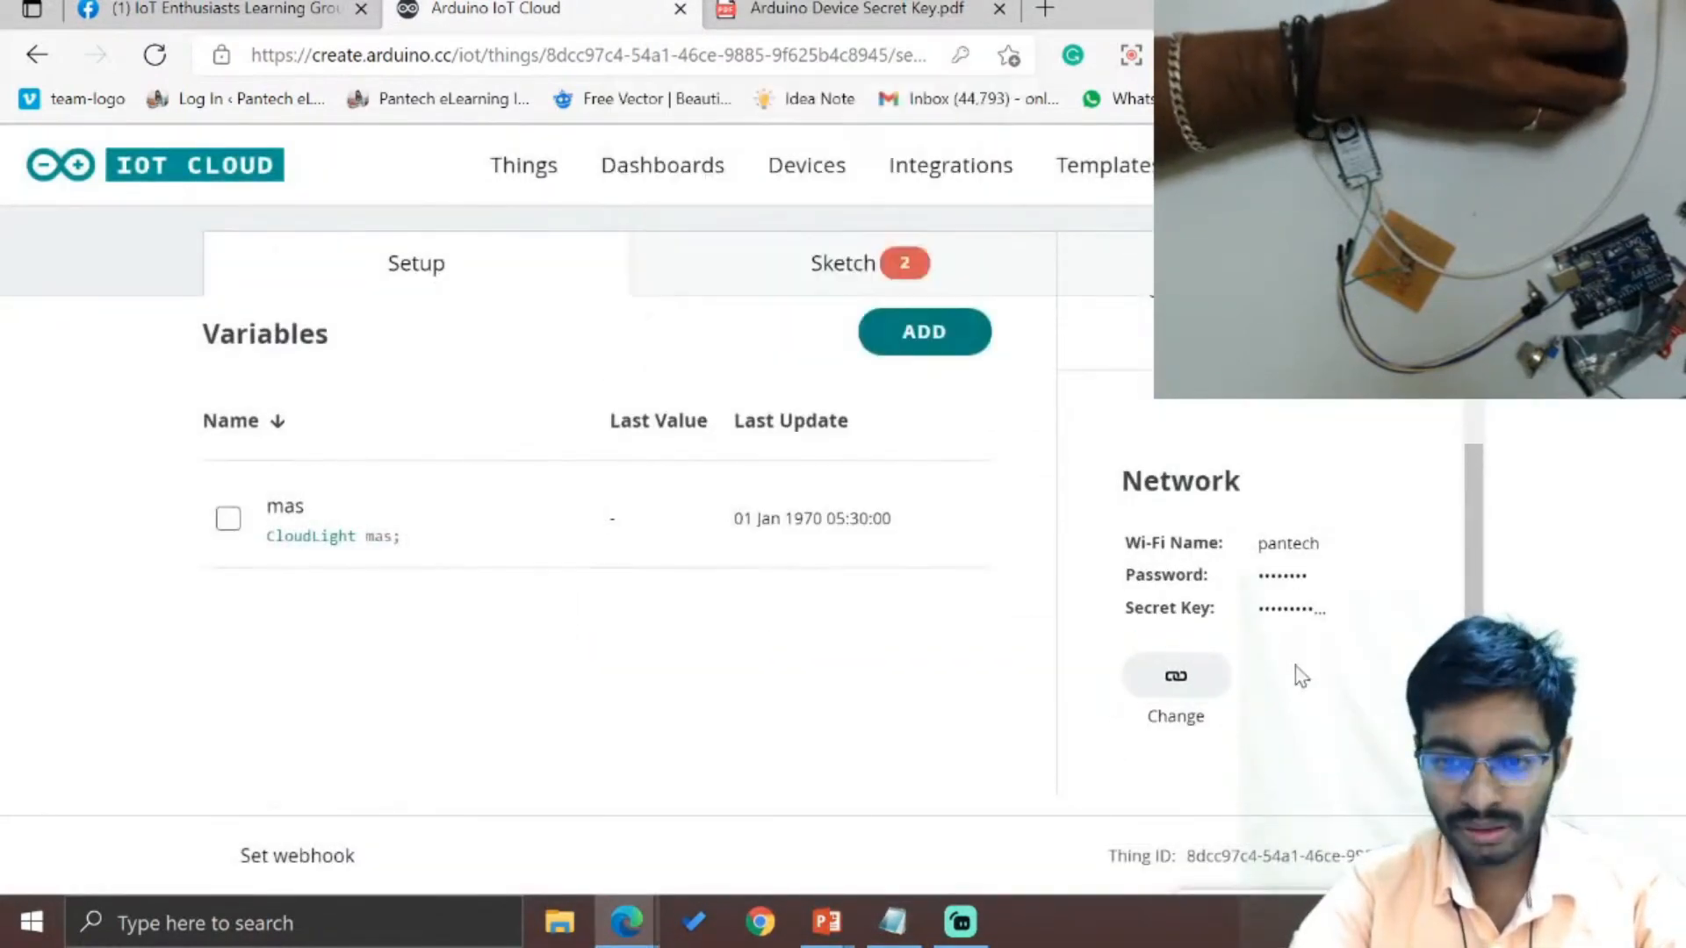
- Open the Thing's sketch and examine the generated code down to the onMasChange function
{"action": "scroll", "coordinate": [1278, 650], "scroll_direction": "up", "scroll_amount": 1}
{"action": "scroll", "coordinate": [1279, 650], "scroll_direction": "down", "scroll_amount": 1}
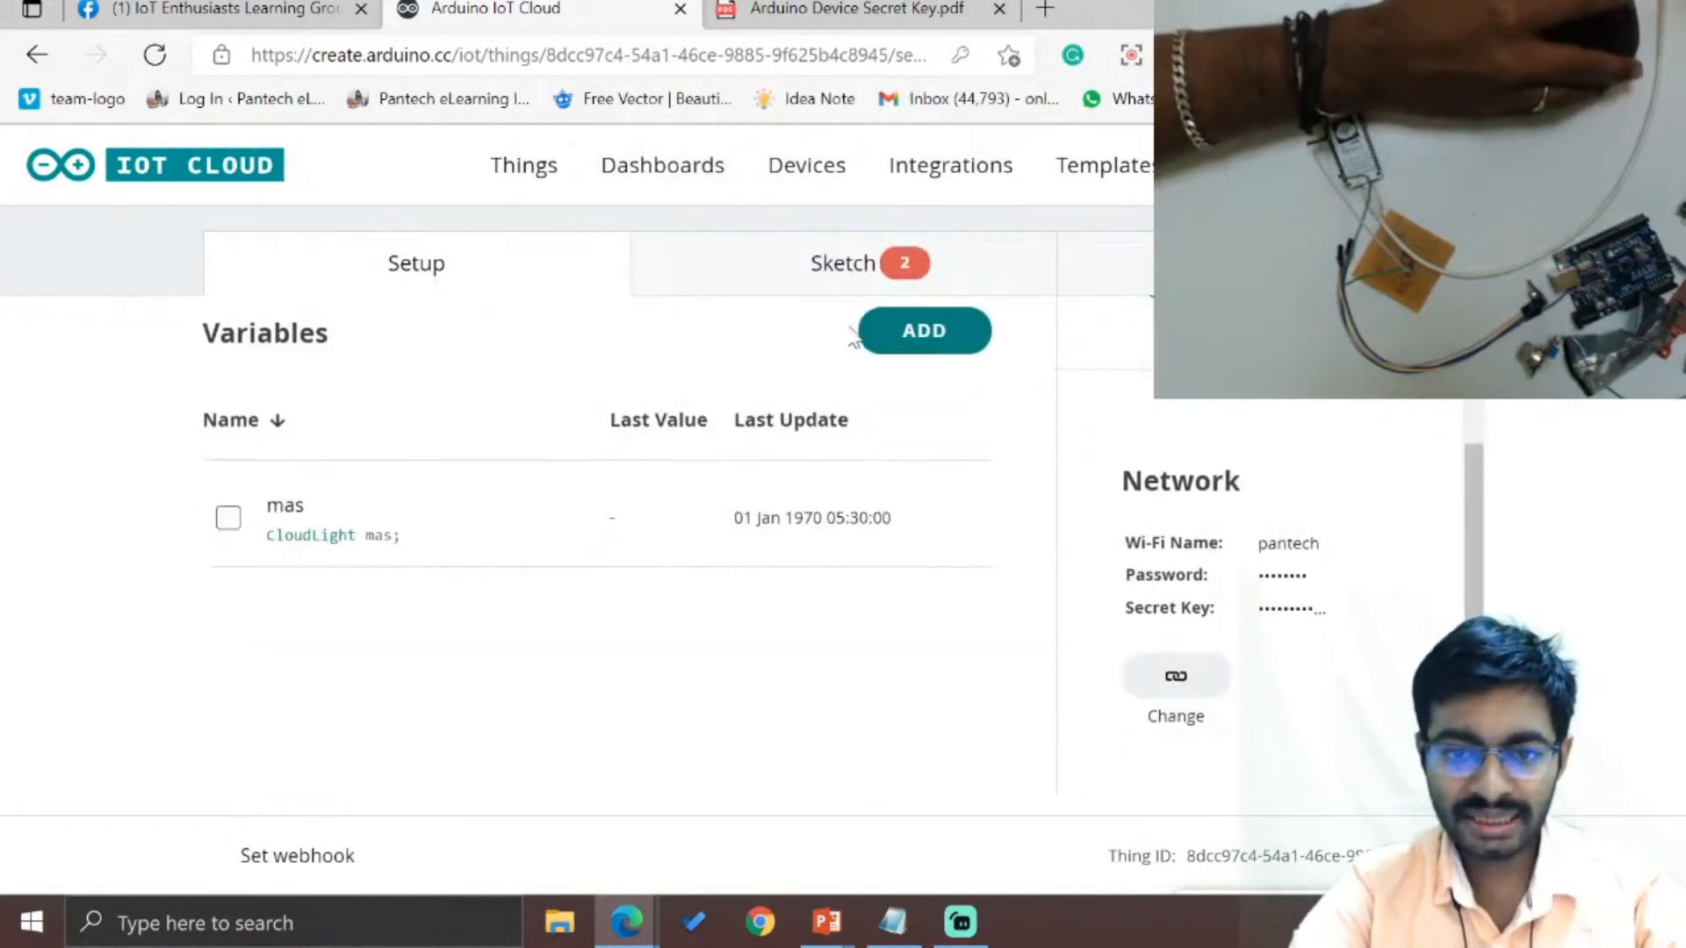
{"action": "left_click", "coordinate": [829, 281]}
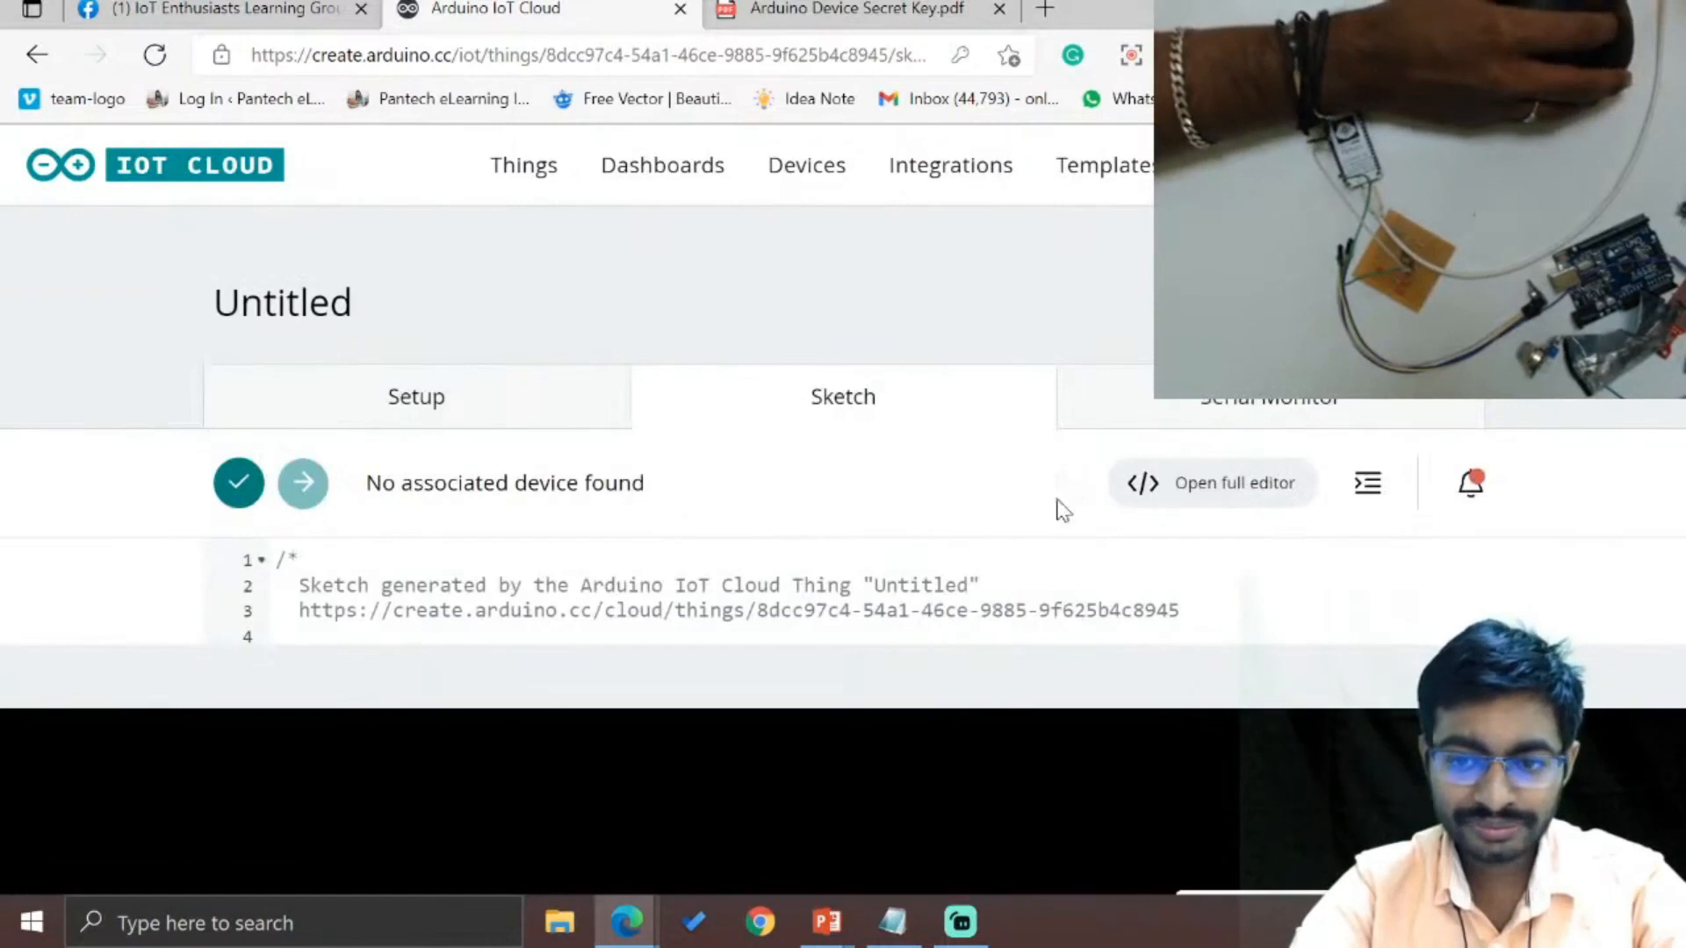
{"action": "scroll", "coordinate": [1062, 504], "scroll_direction": "down", "scroll_amount": 8}
{"action": "scroll", "coordinate": [606, 519], "scroll_direction": "down", "scroll_amount": 3}
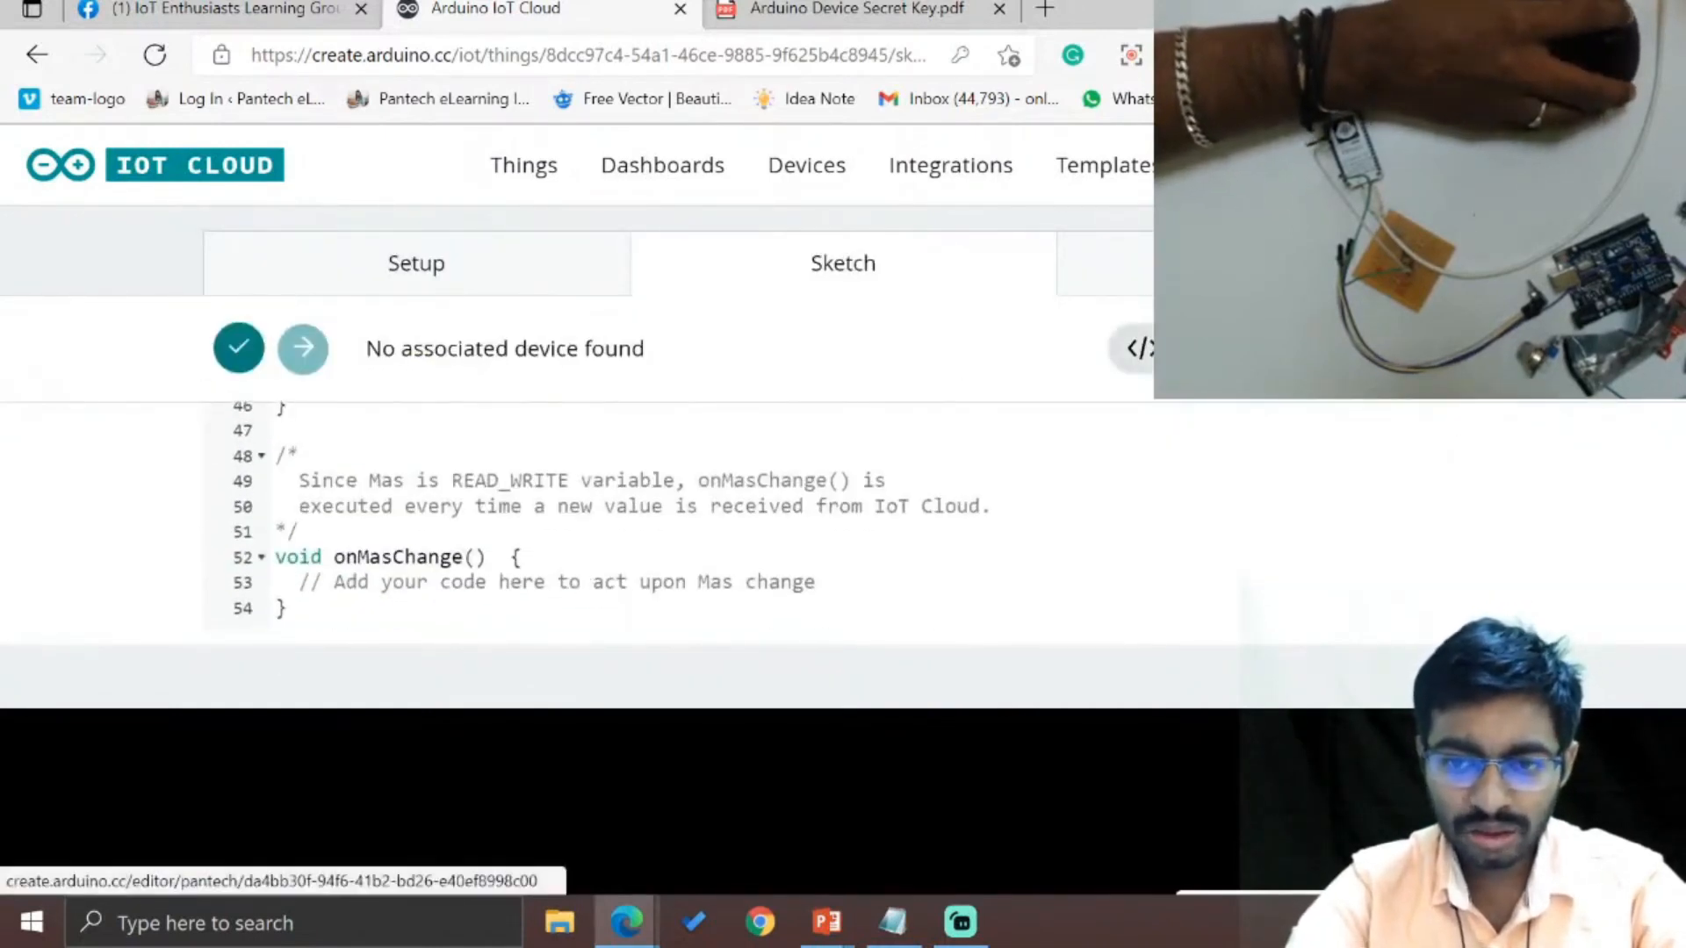
- Open the sketch in the full Arduino editor and add pinMode(D3,OUTPUT); below the delay(1500) line in setup
{"action": "left_click", "coordinate": [1139, 349]}
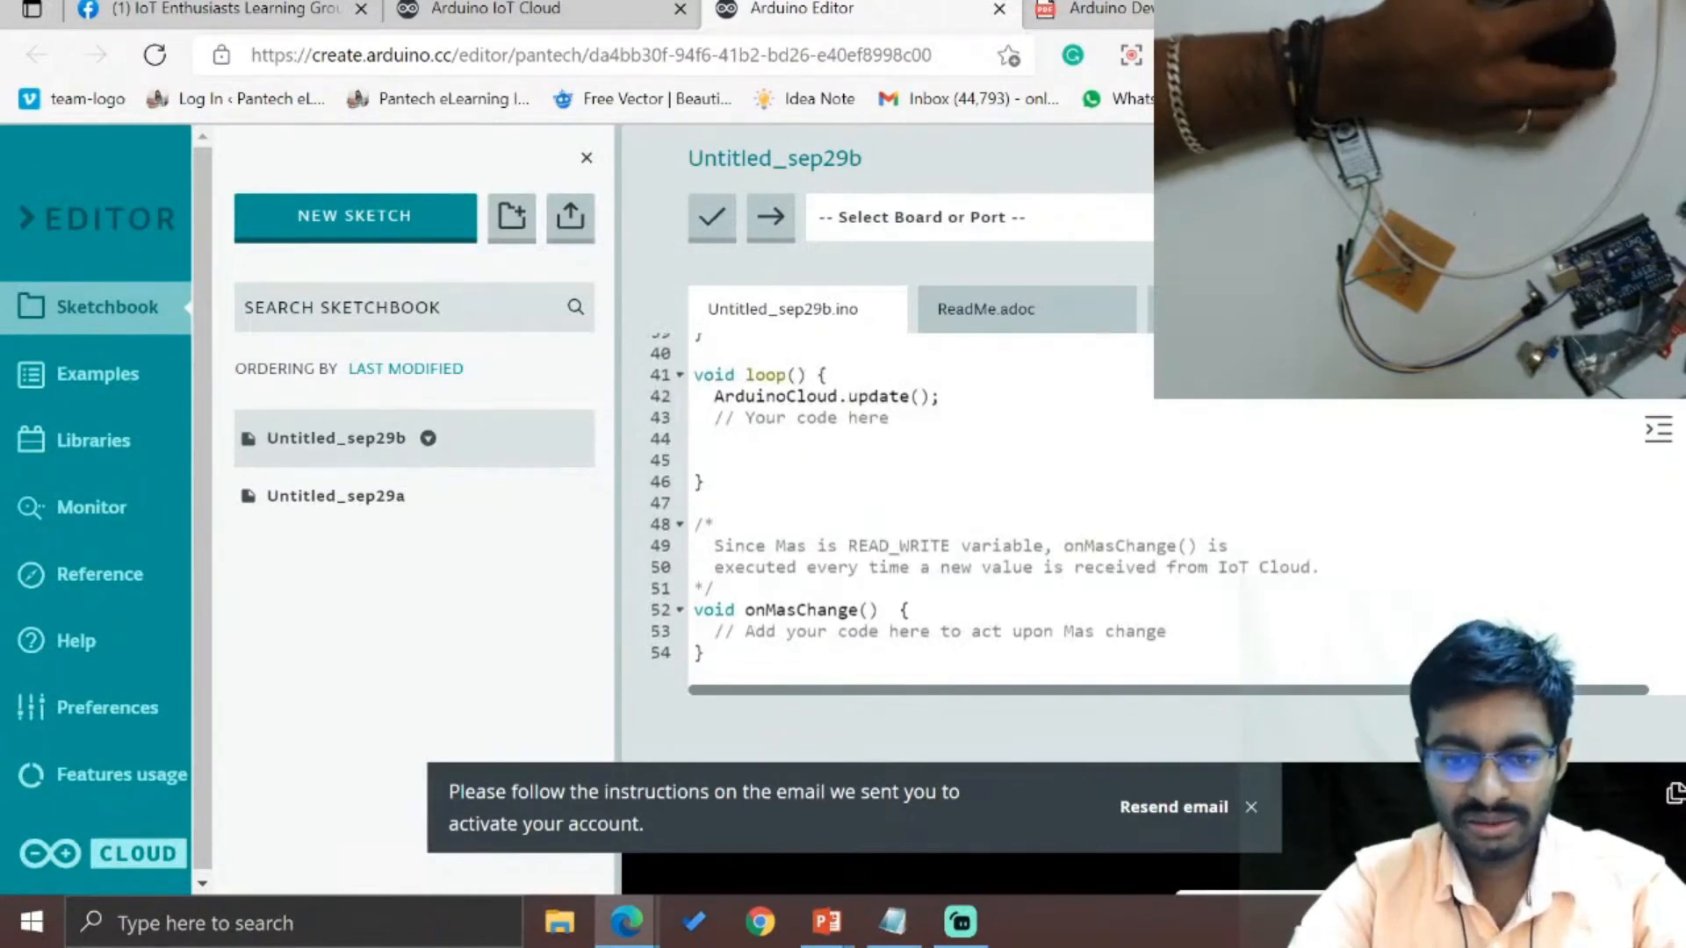
{"action": "scroll", "coordinate": [878, 500], "scroll_direction": "up", "scroll_amount": 4}
{"action": "scroll", "coordinate": [878, 500], "scroll_direction": "down", "scroll_amount": 2}
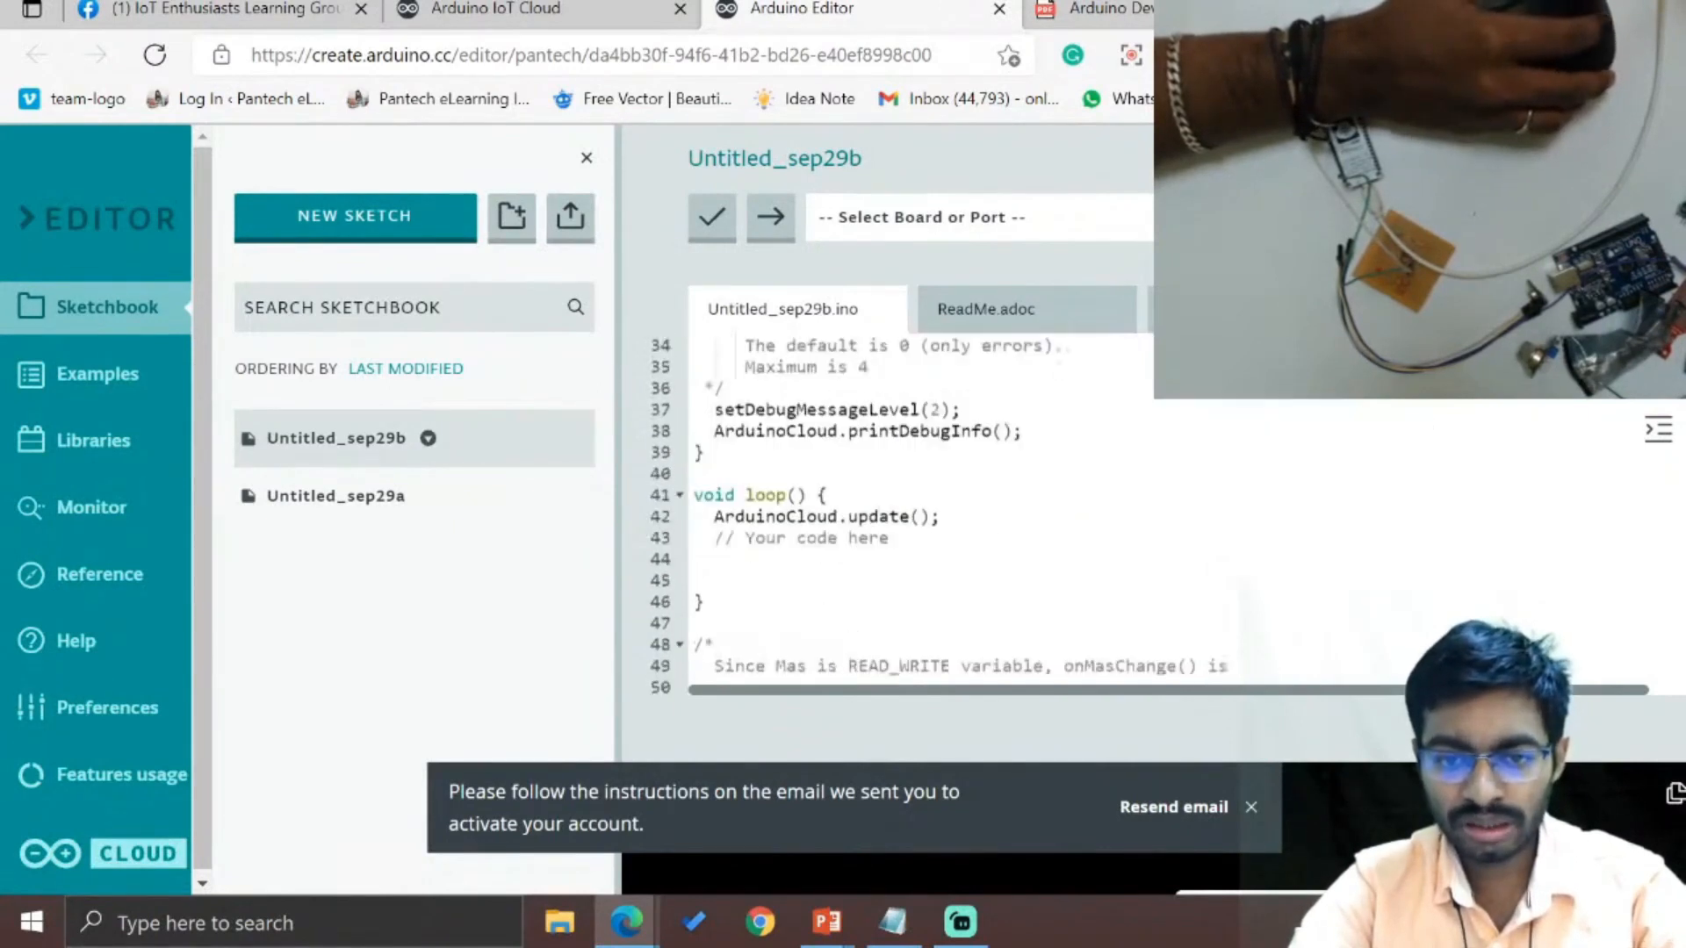
{"action": "scroll", "coordinate": [878, 527], "scroll_direction": "up", "scroll_amount": 6}
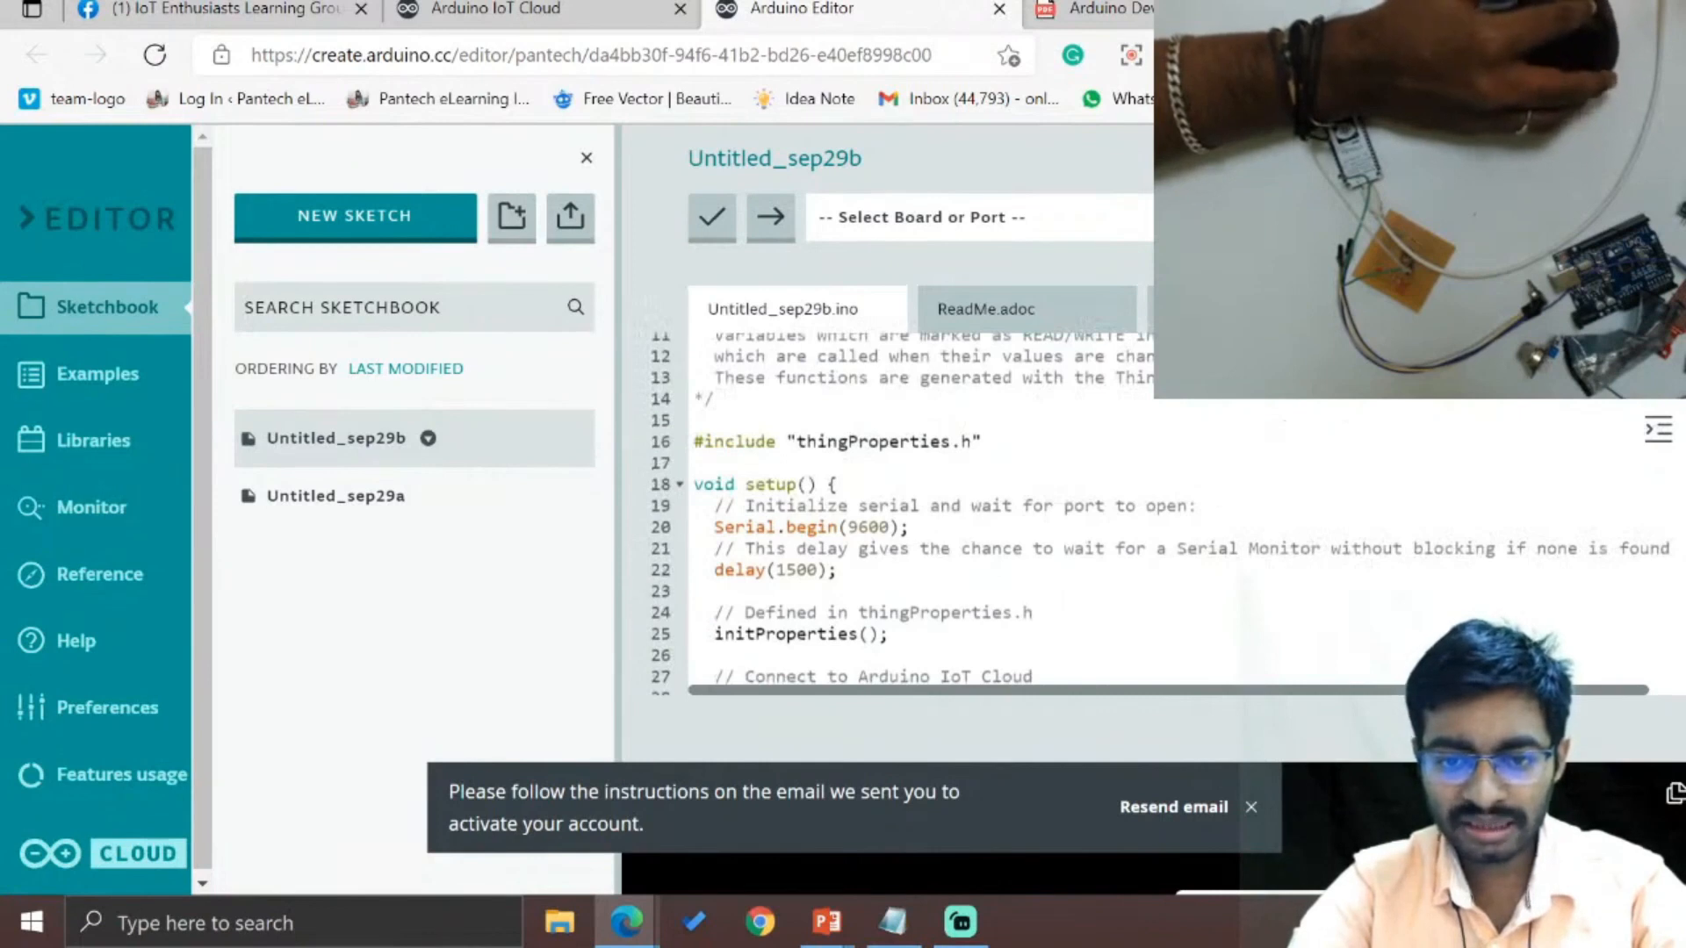
{"action": "left_click", "coordinate": [848, 570]}
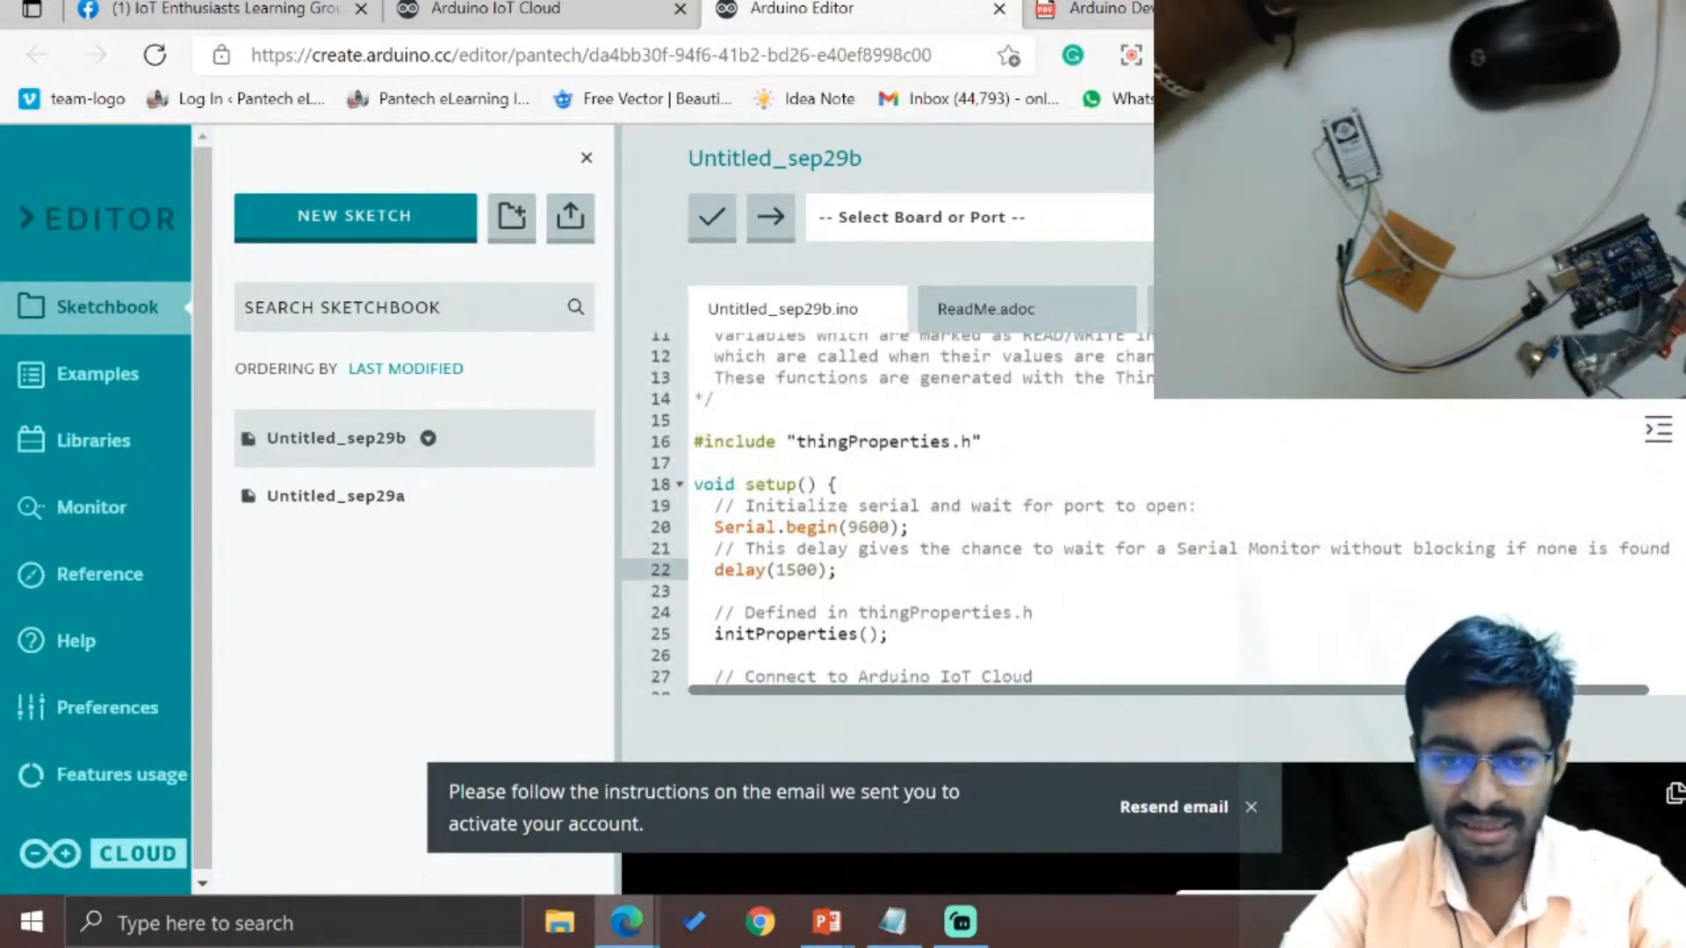
{"action": "key", "text": "Return"}
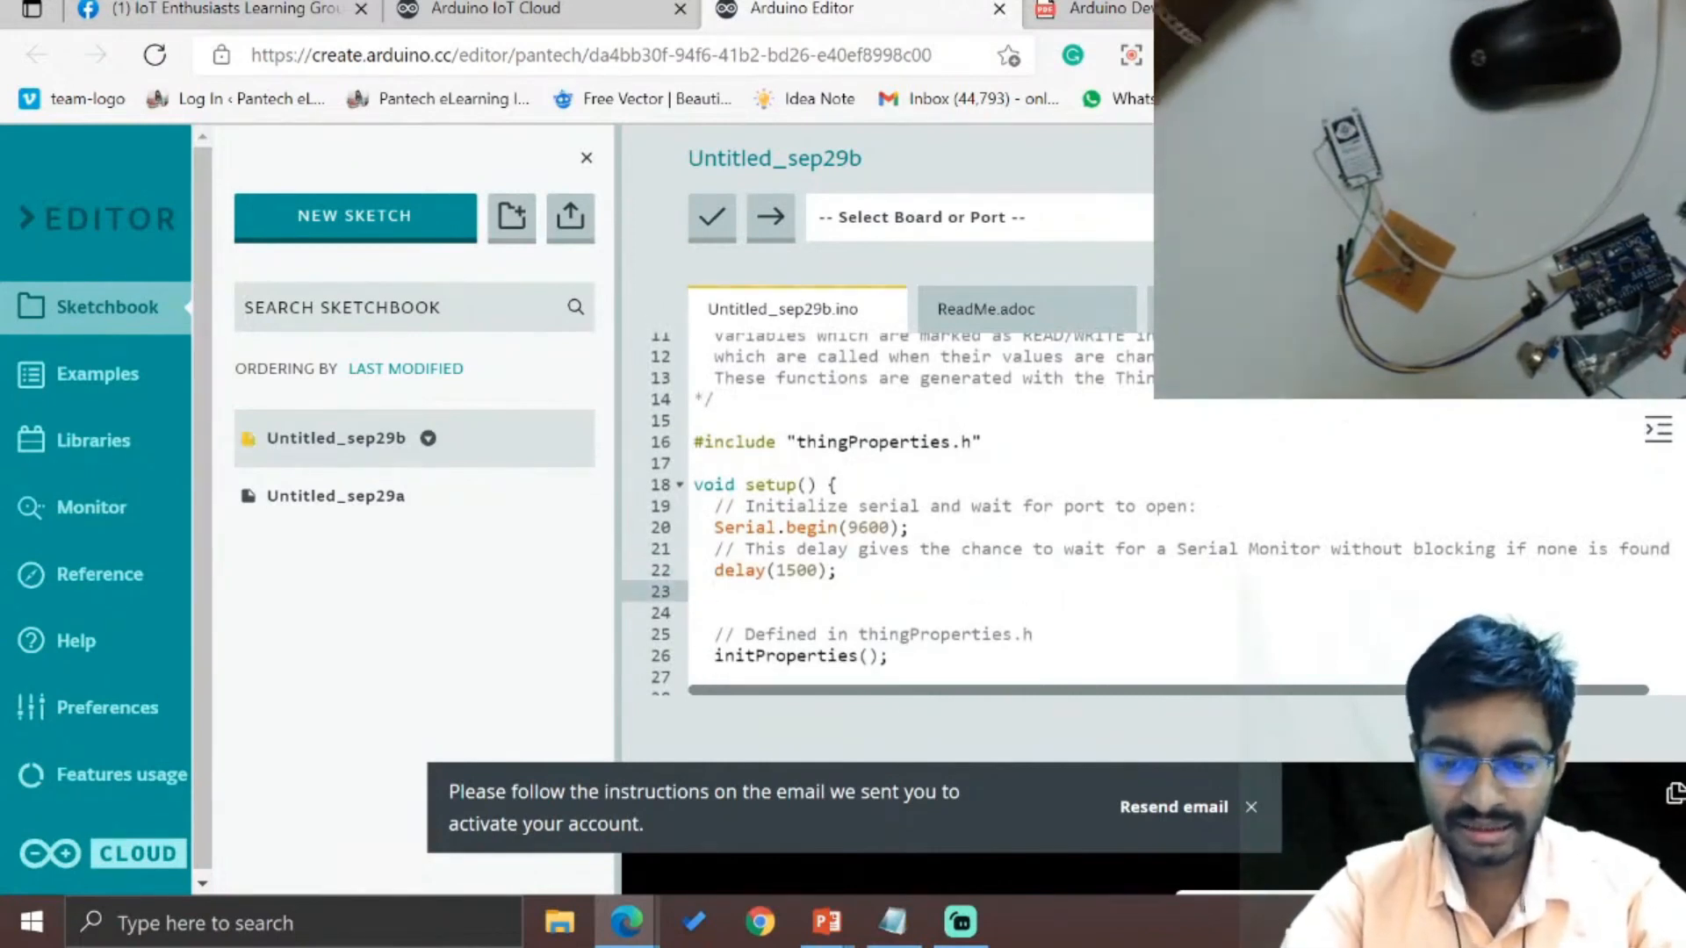
{"action": "type", "text": "pinMode(D3,OUTPUT"}
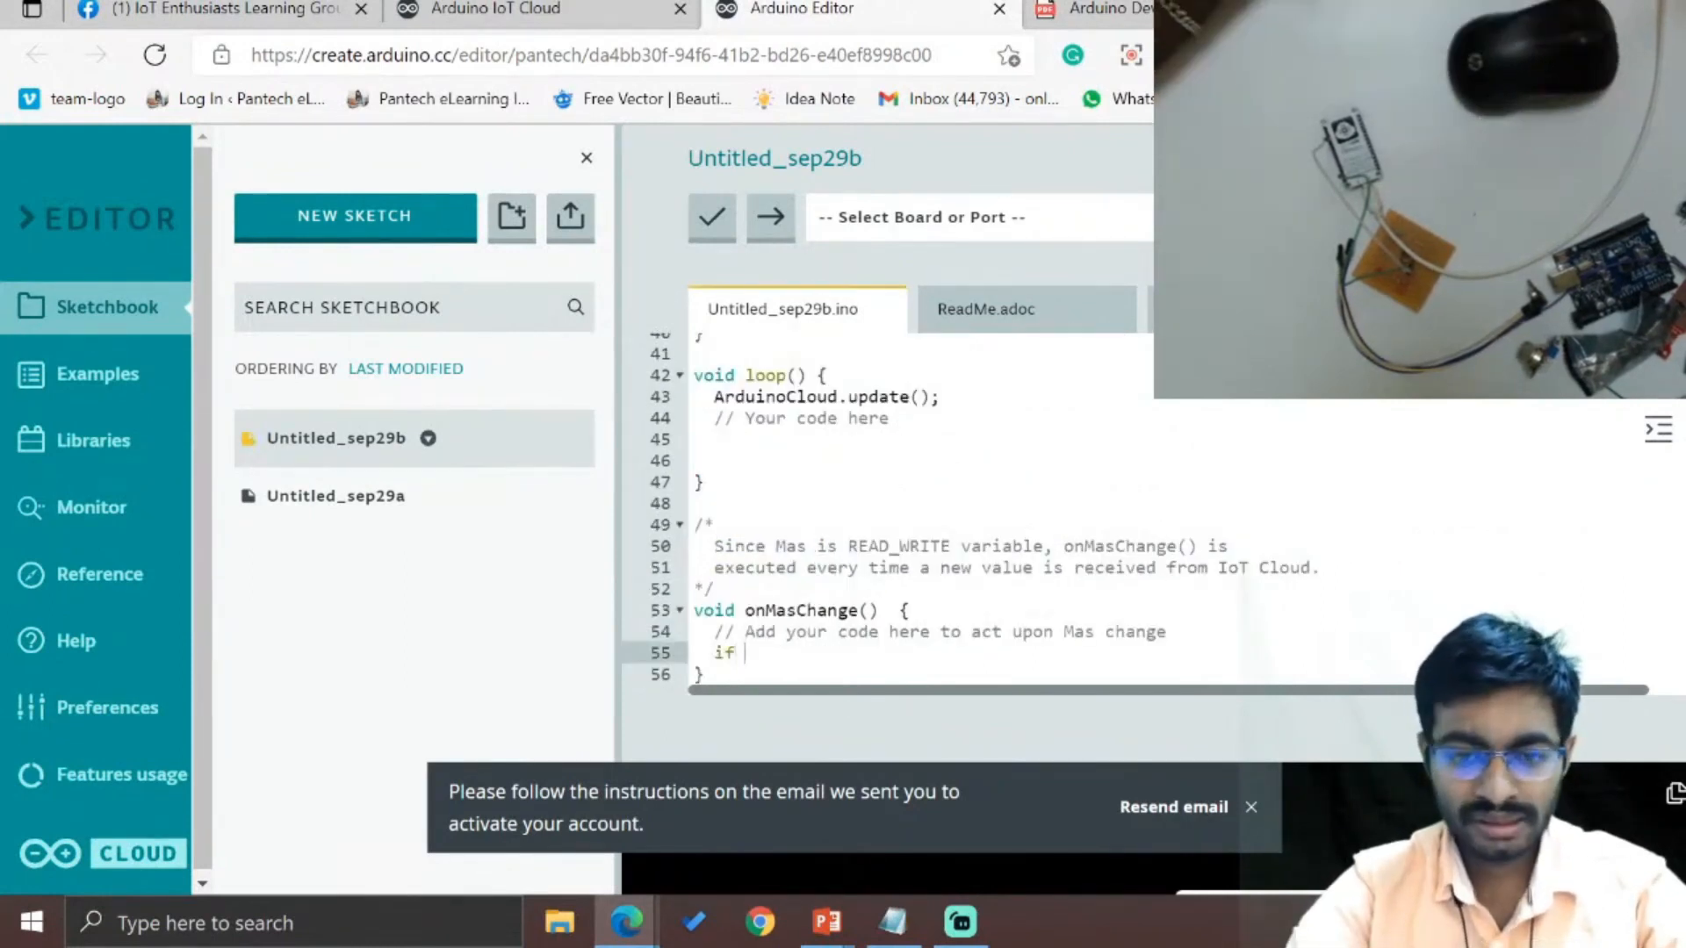
- Check the variable's name in the Thing's setup and start an if (mas==1) block inside the sketch's onMasChange function
{"action": "left_click", "coordinate": [491, 11]}
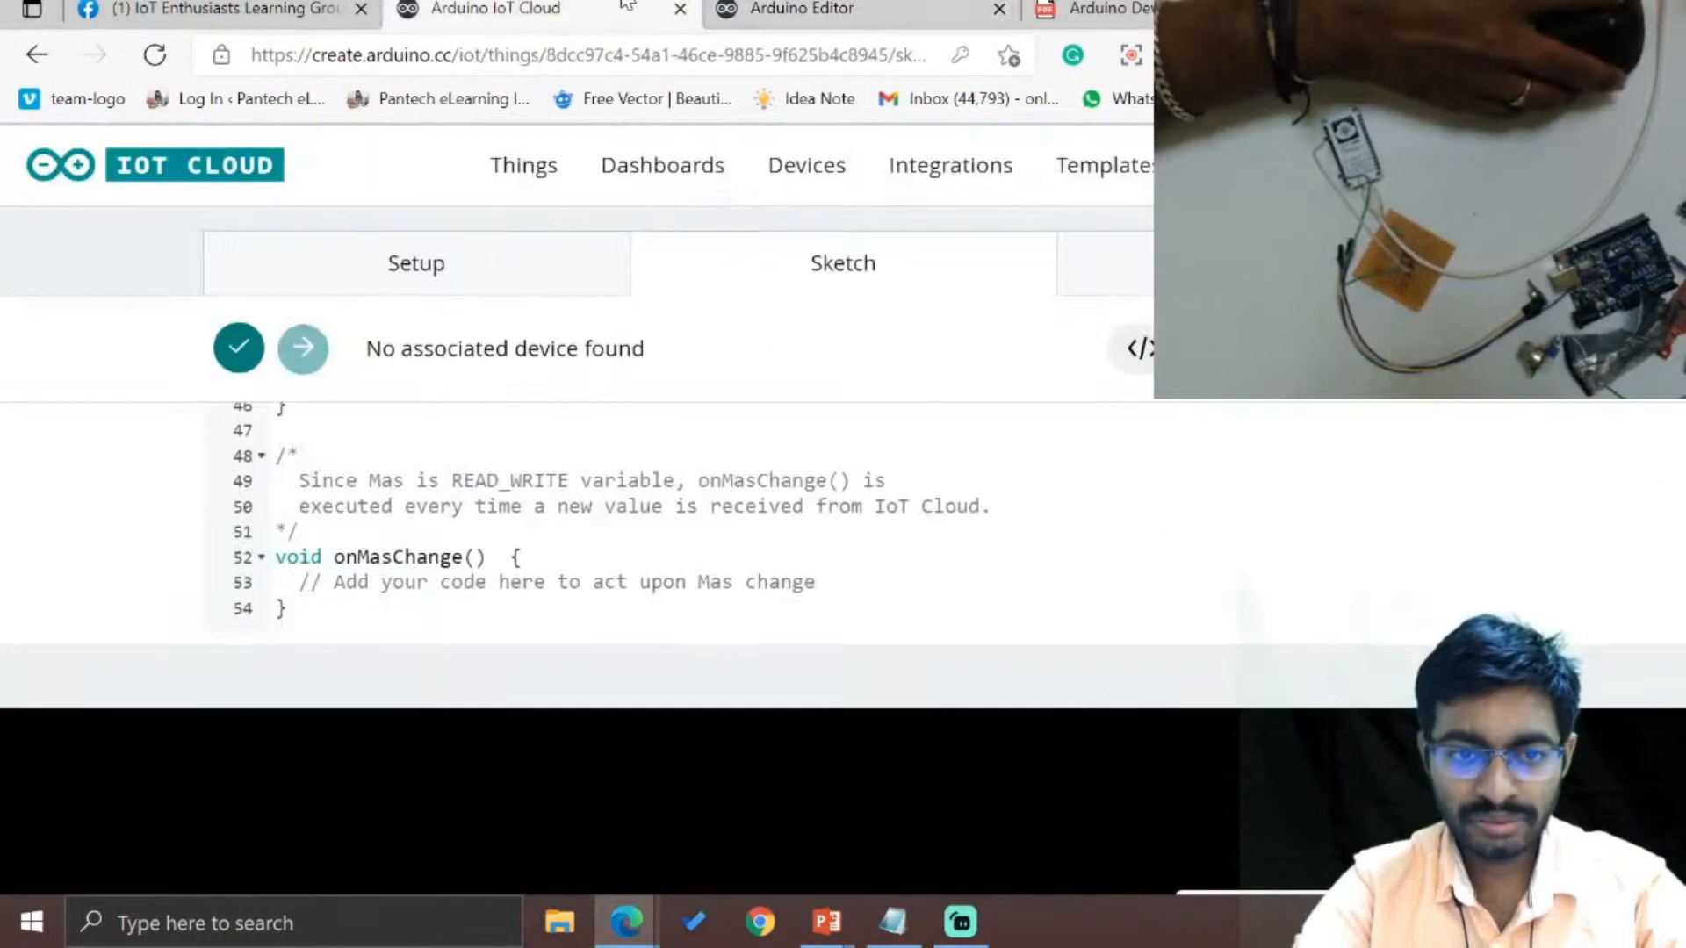
{"action": "left_click", "coordinate": [426, 270]}
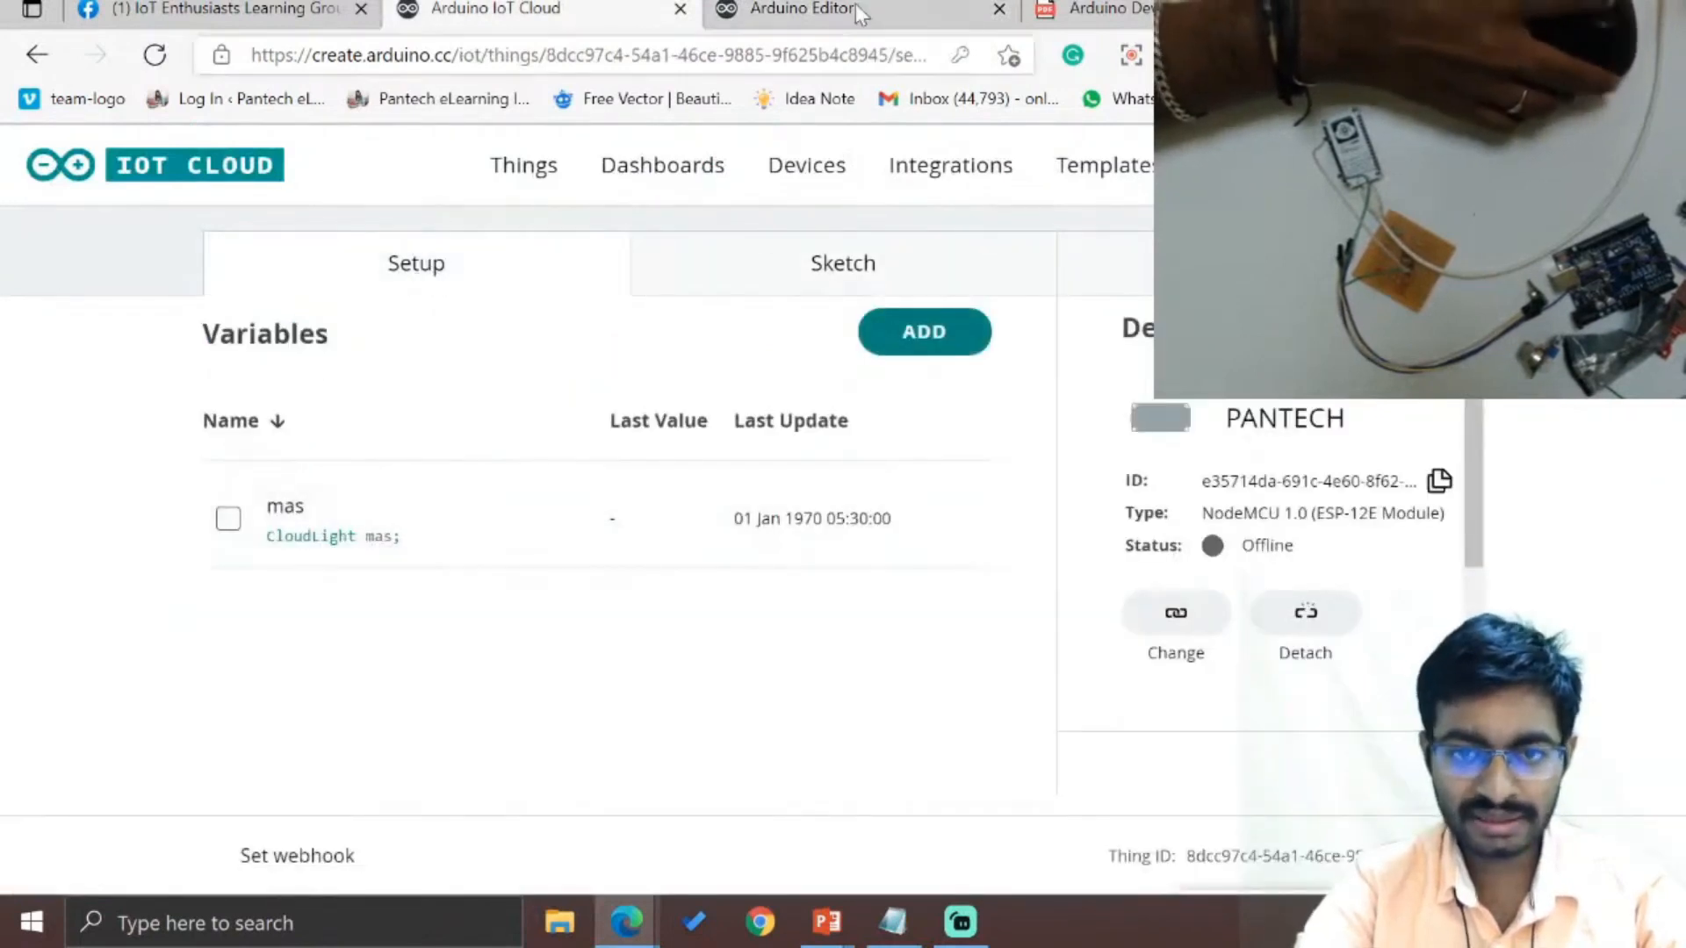
{"action": "left_click", "coordinate": [934, 6]}
{"action": "type", "text": "=="}
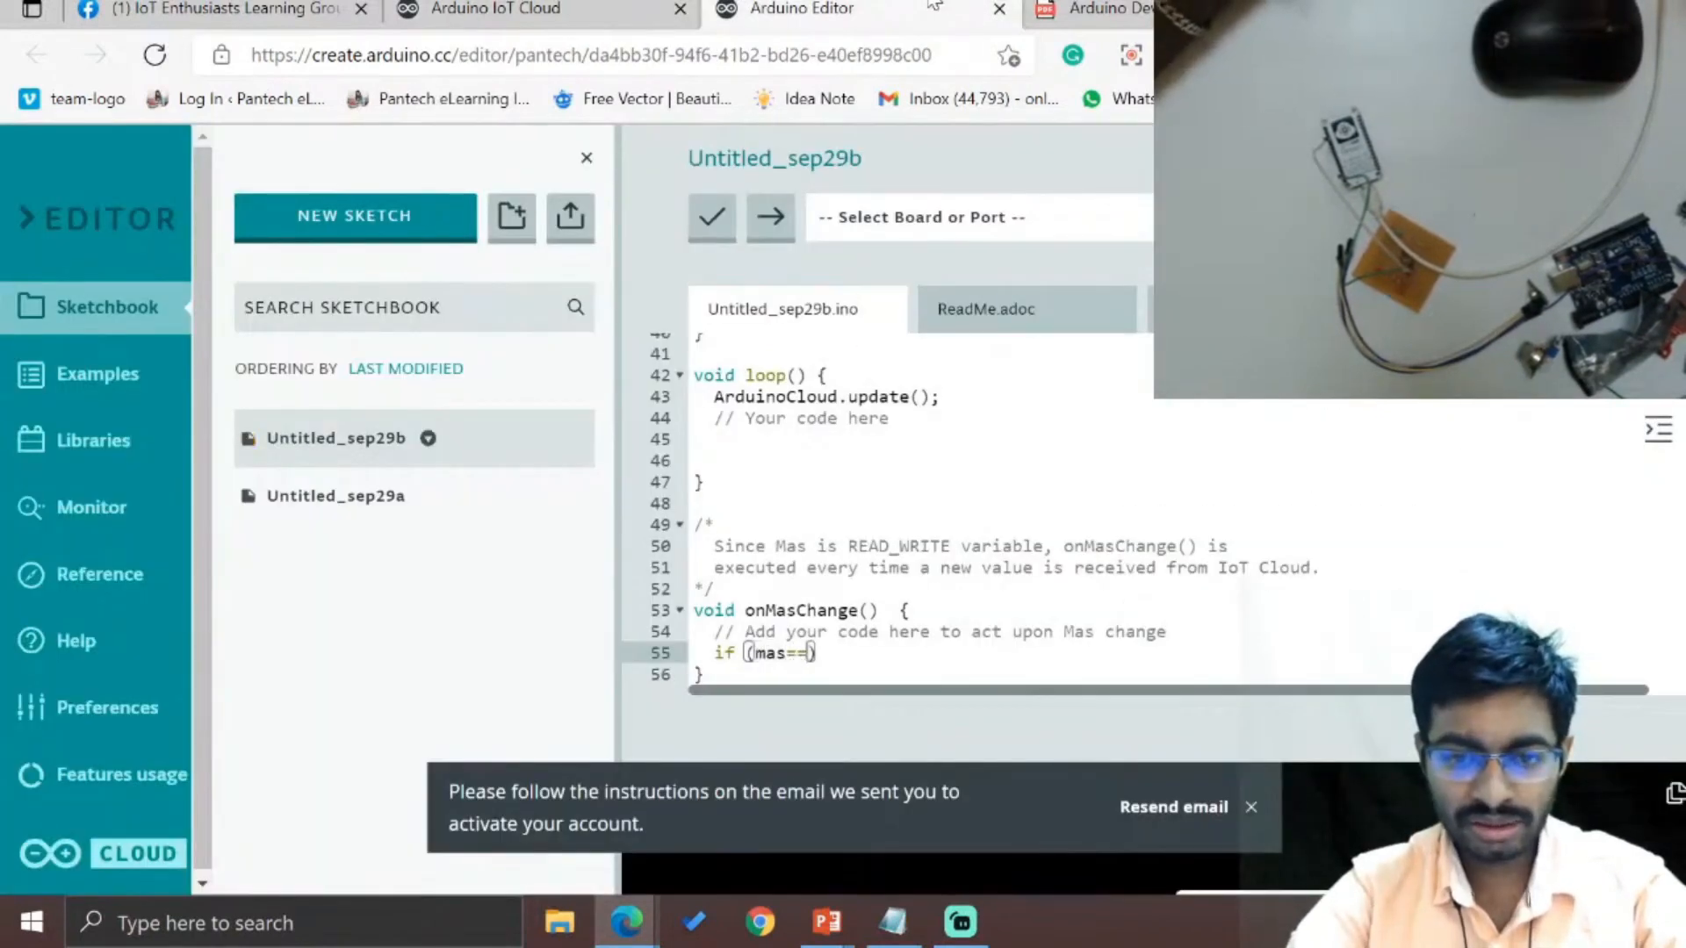
{"action": "type", "text": "1)"}
{"action": "key", "text": "Return"}
{"action": "type", "text": "{"}
{"action": "key", "text": "Return"}
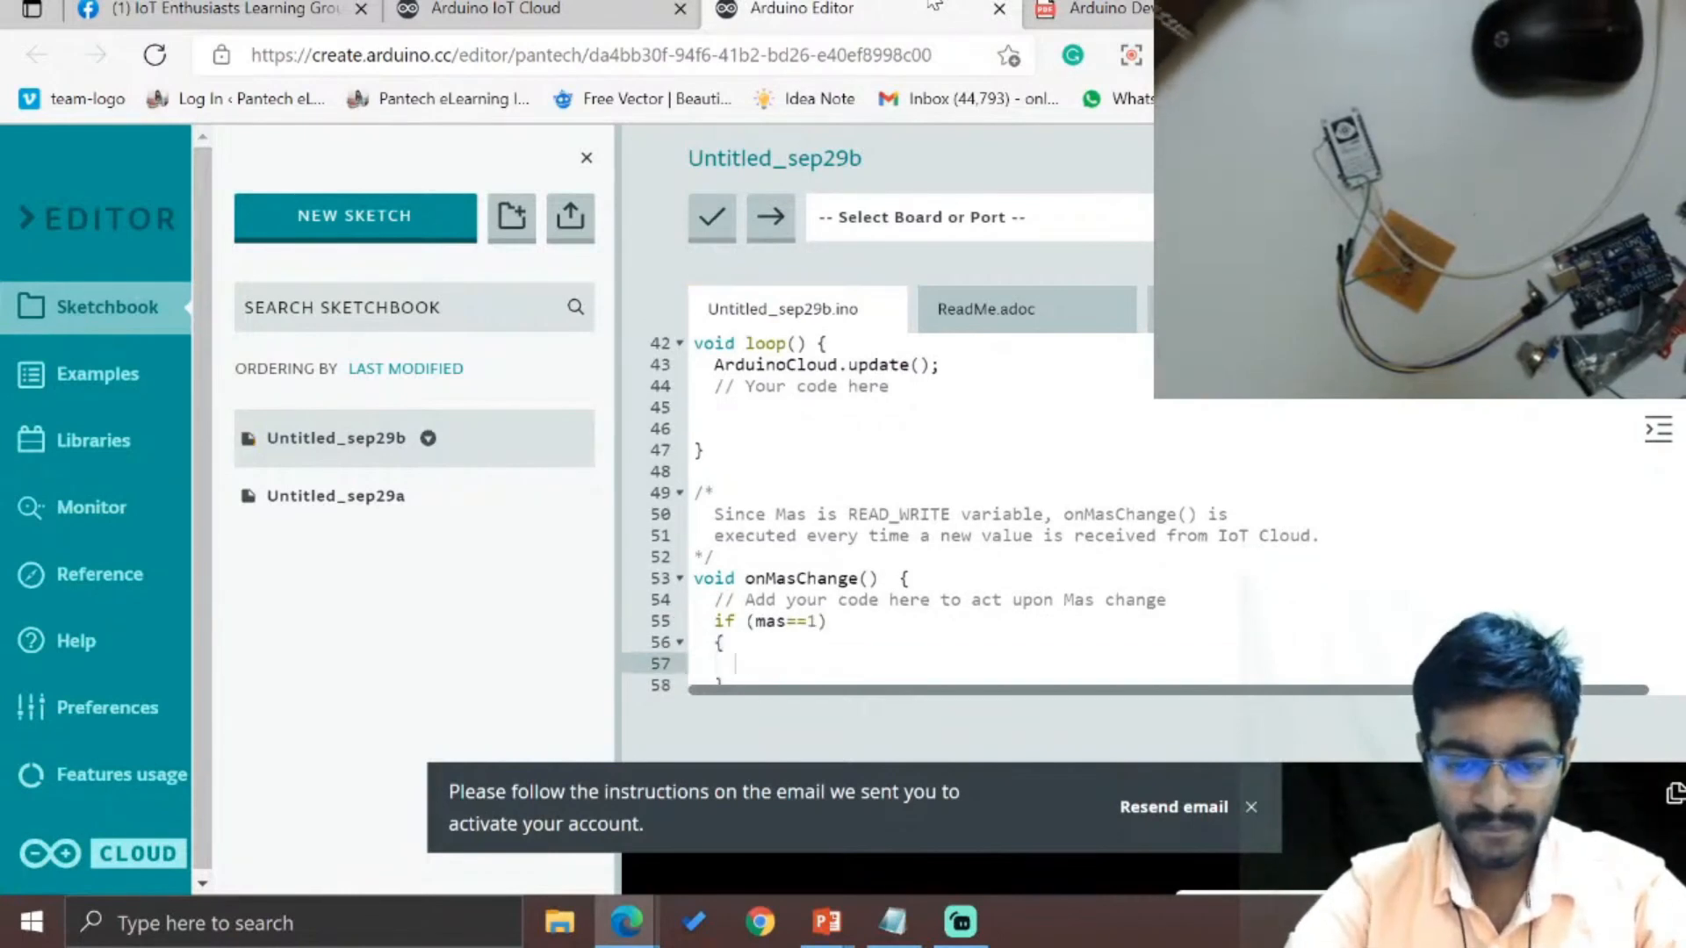
- Write digitalWrite(D3,HIGH); inside the if (mas==1) block
{"action": "type", "text": "digitalWrite("}
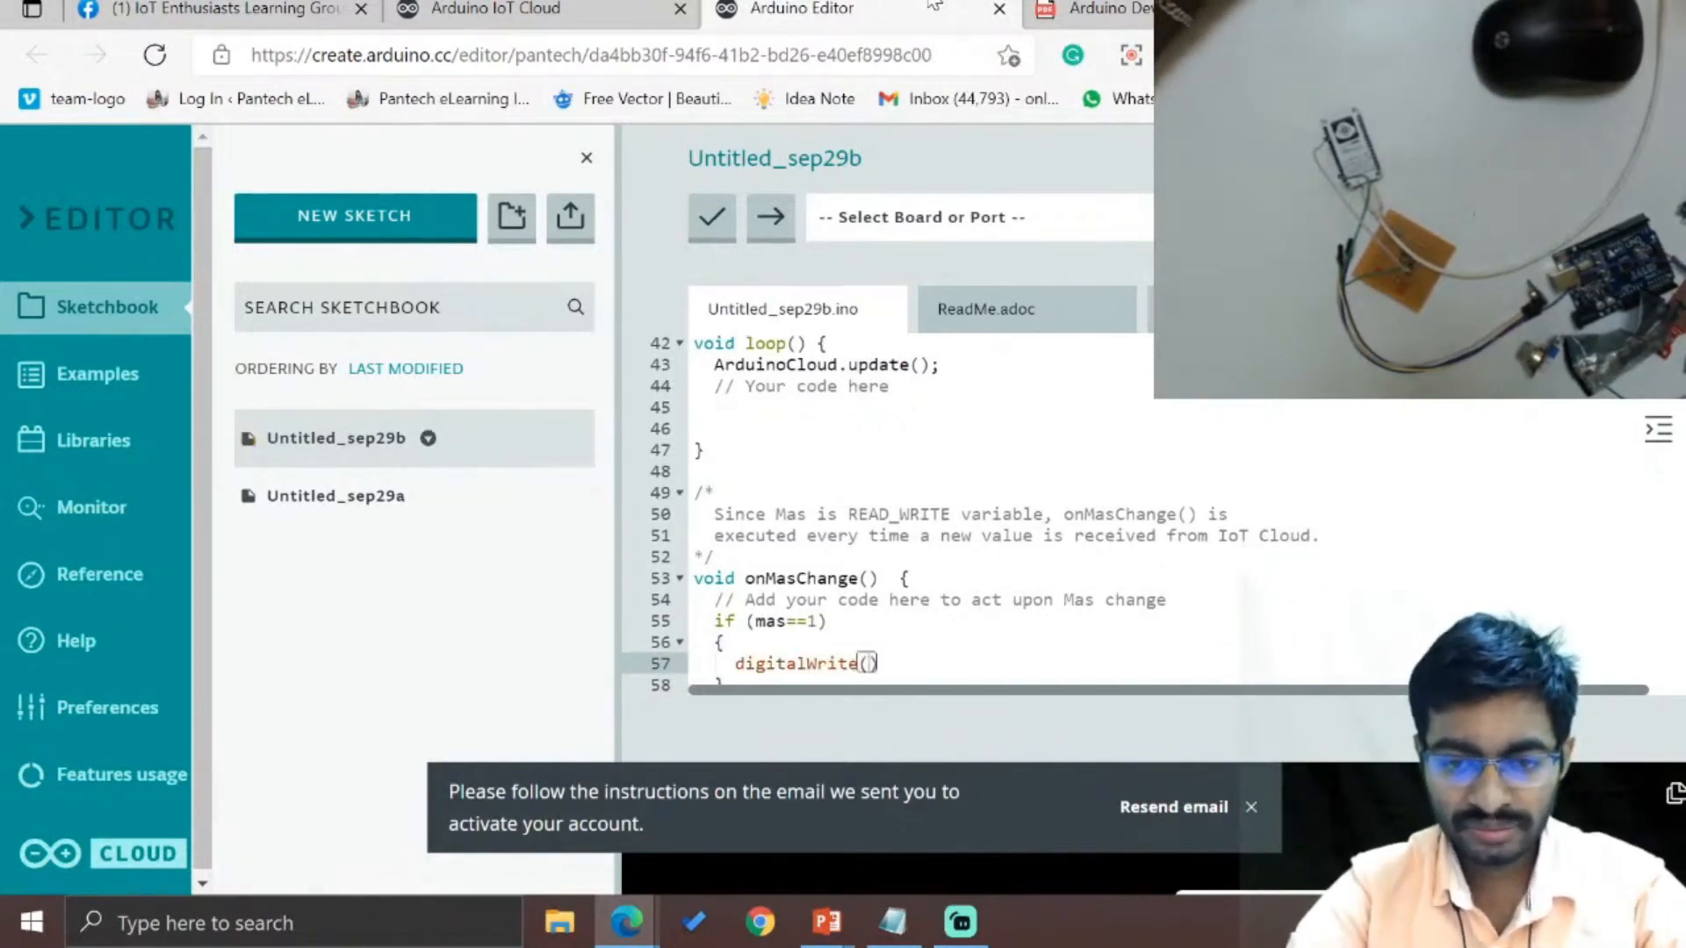
{"action": "type", "text": "D3,"}
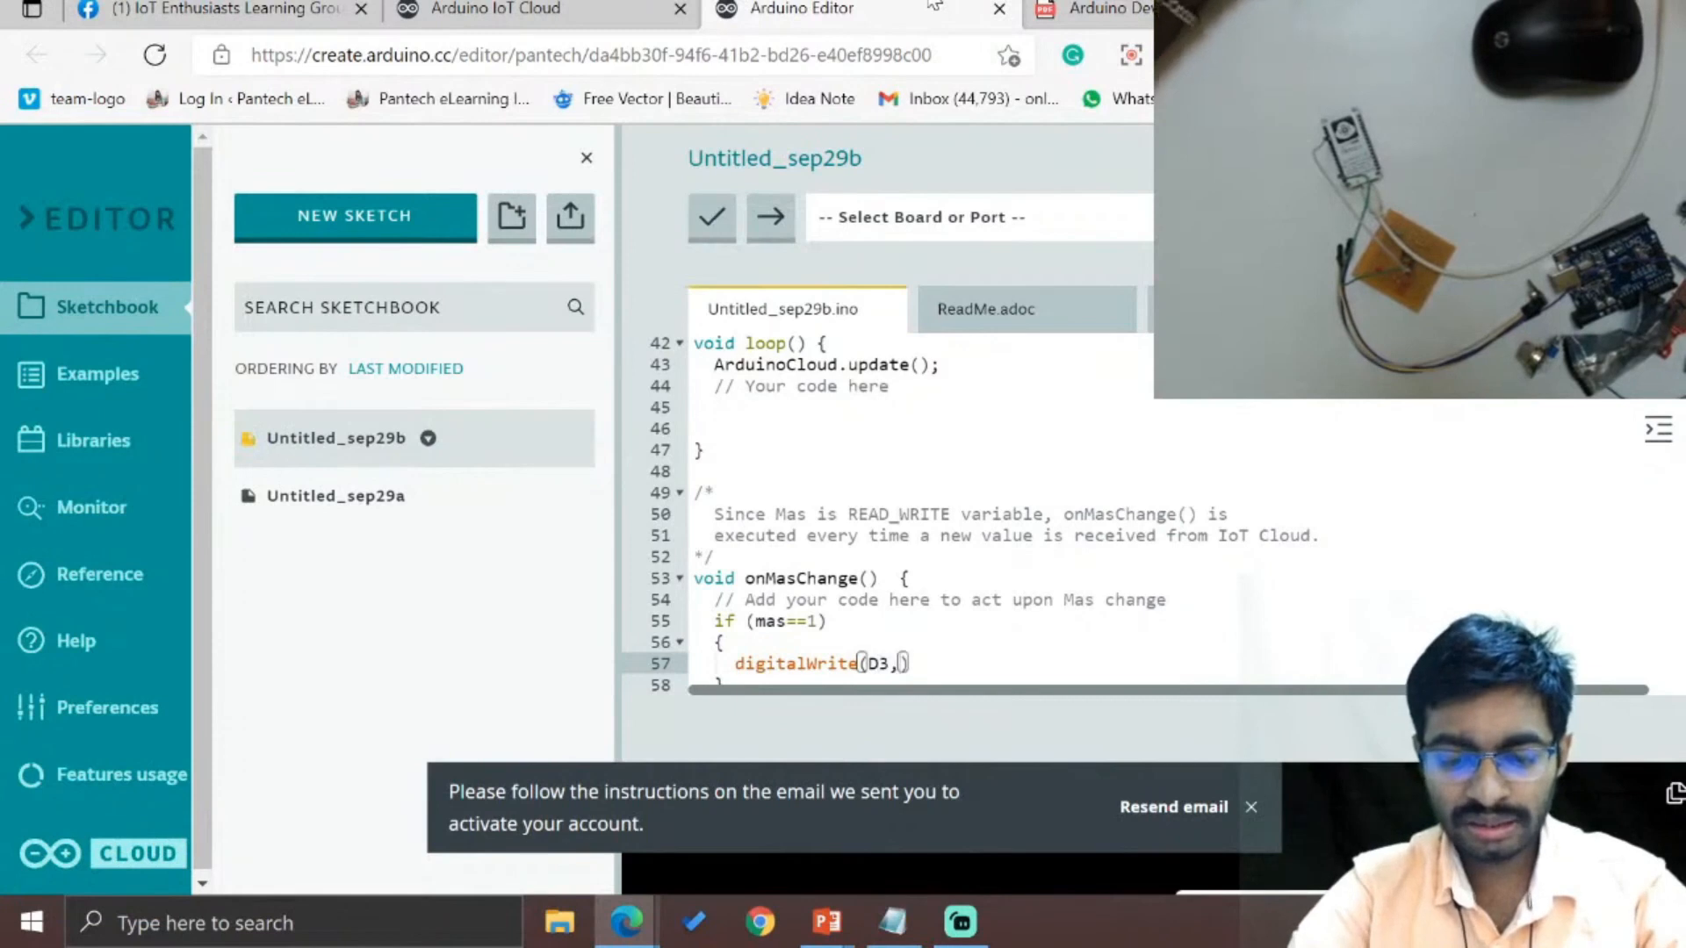
{"action": "type", "text": "HIGH"}
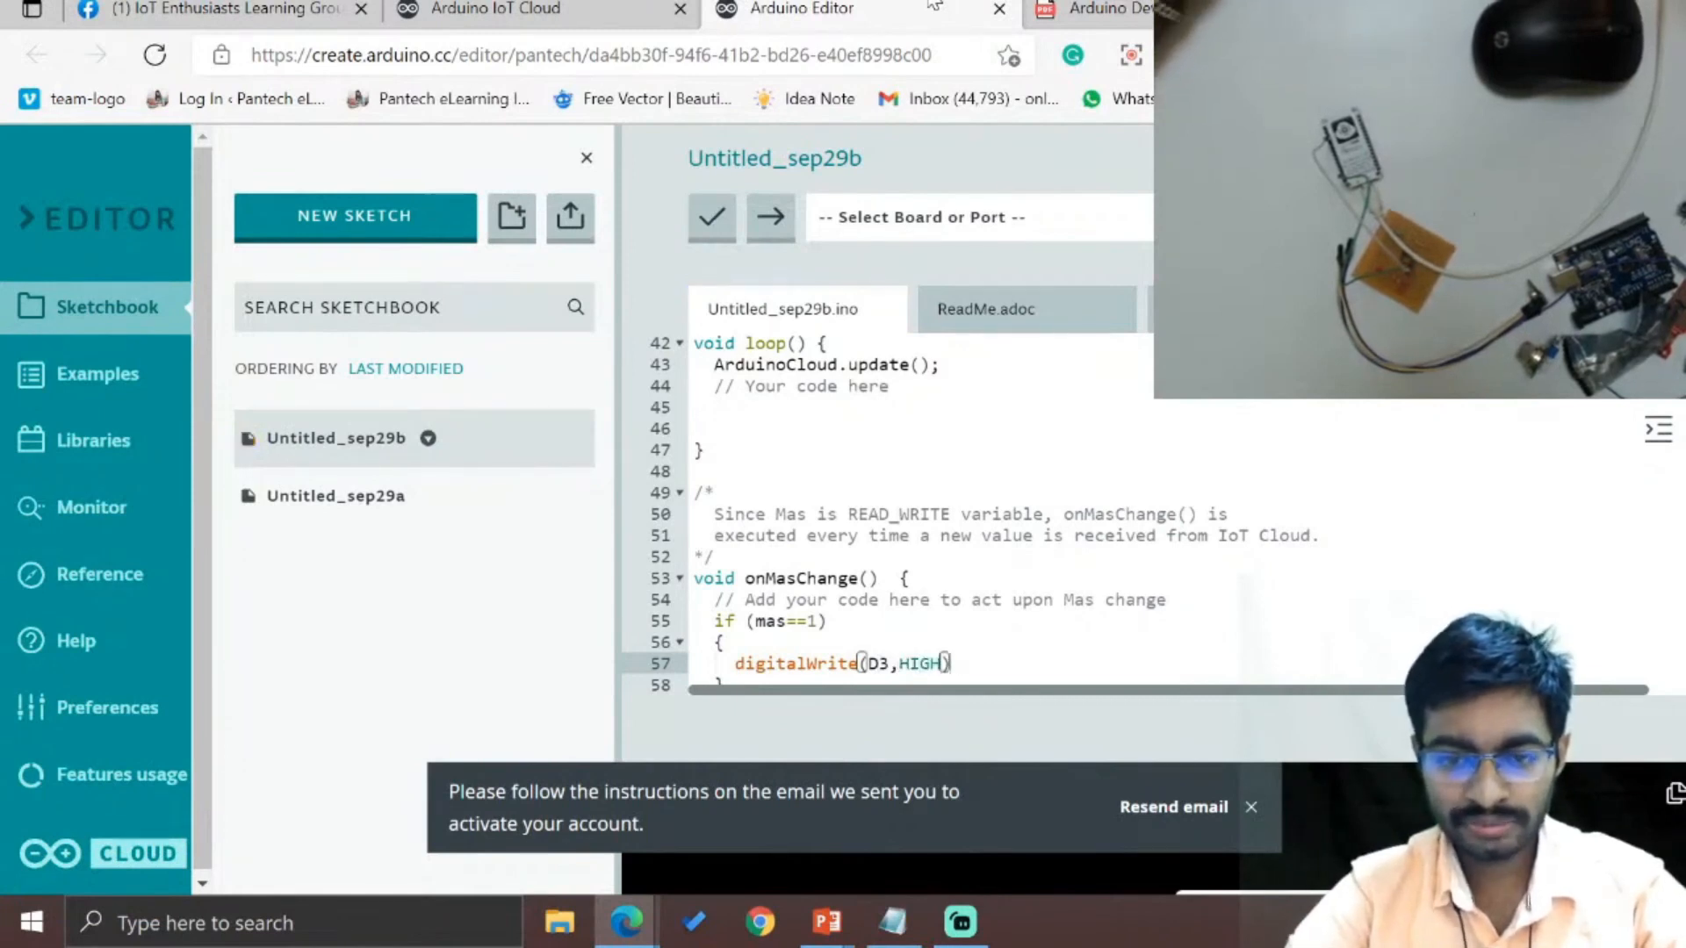
{"action": "key", "text": "End"}
{"action": "type", "text": ";"}
- Add an else branch containing digitalWrite(D3,LOW); after the if block and review the edited sketch
{"action": "key", "text": "Down"}
{"action": "key", "text": "Return"}
{"action": "type", "text": "else"}
{"action": "key", "text": "Return"}
{"action": "type", "text": "{"}
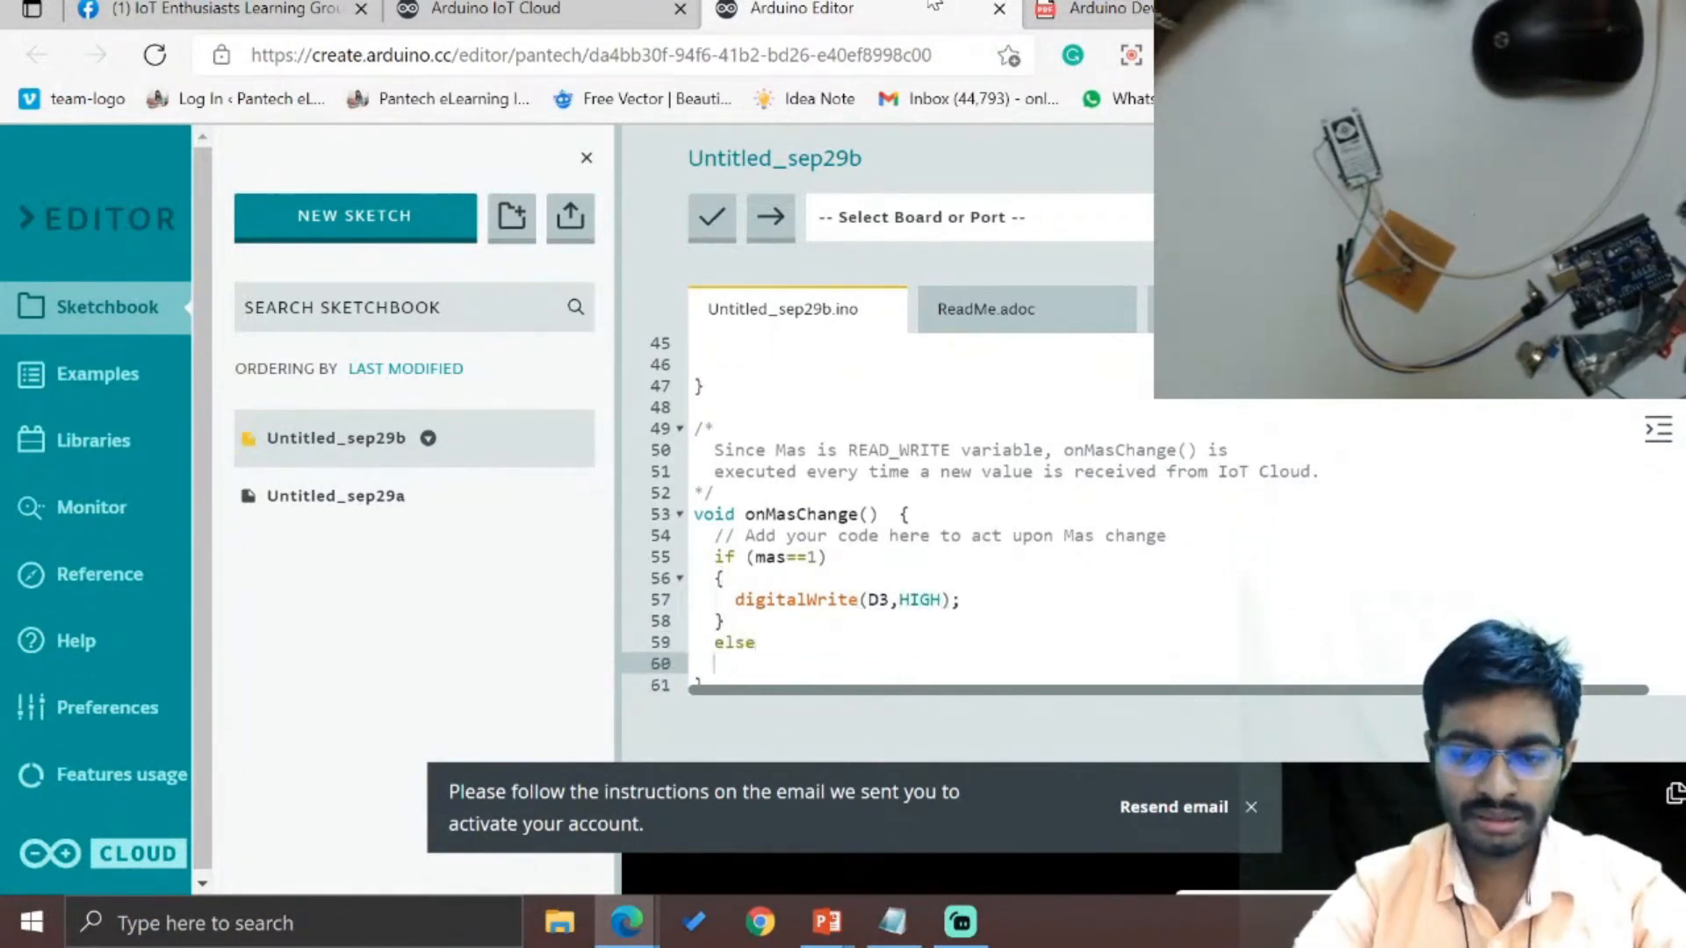
{"action": "key", "text": "Return"}
{"action": "type", "text": "digitalWrite"}
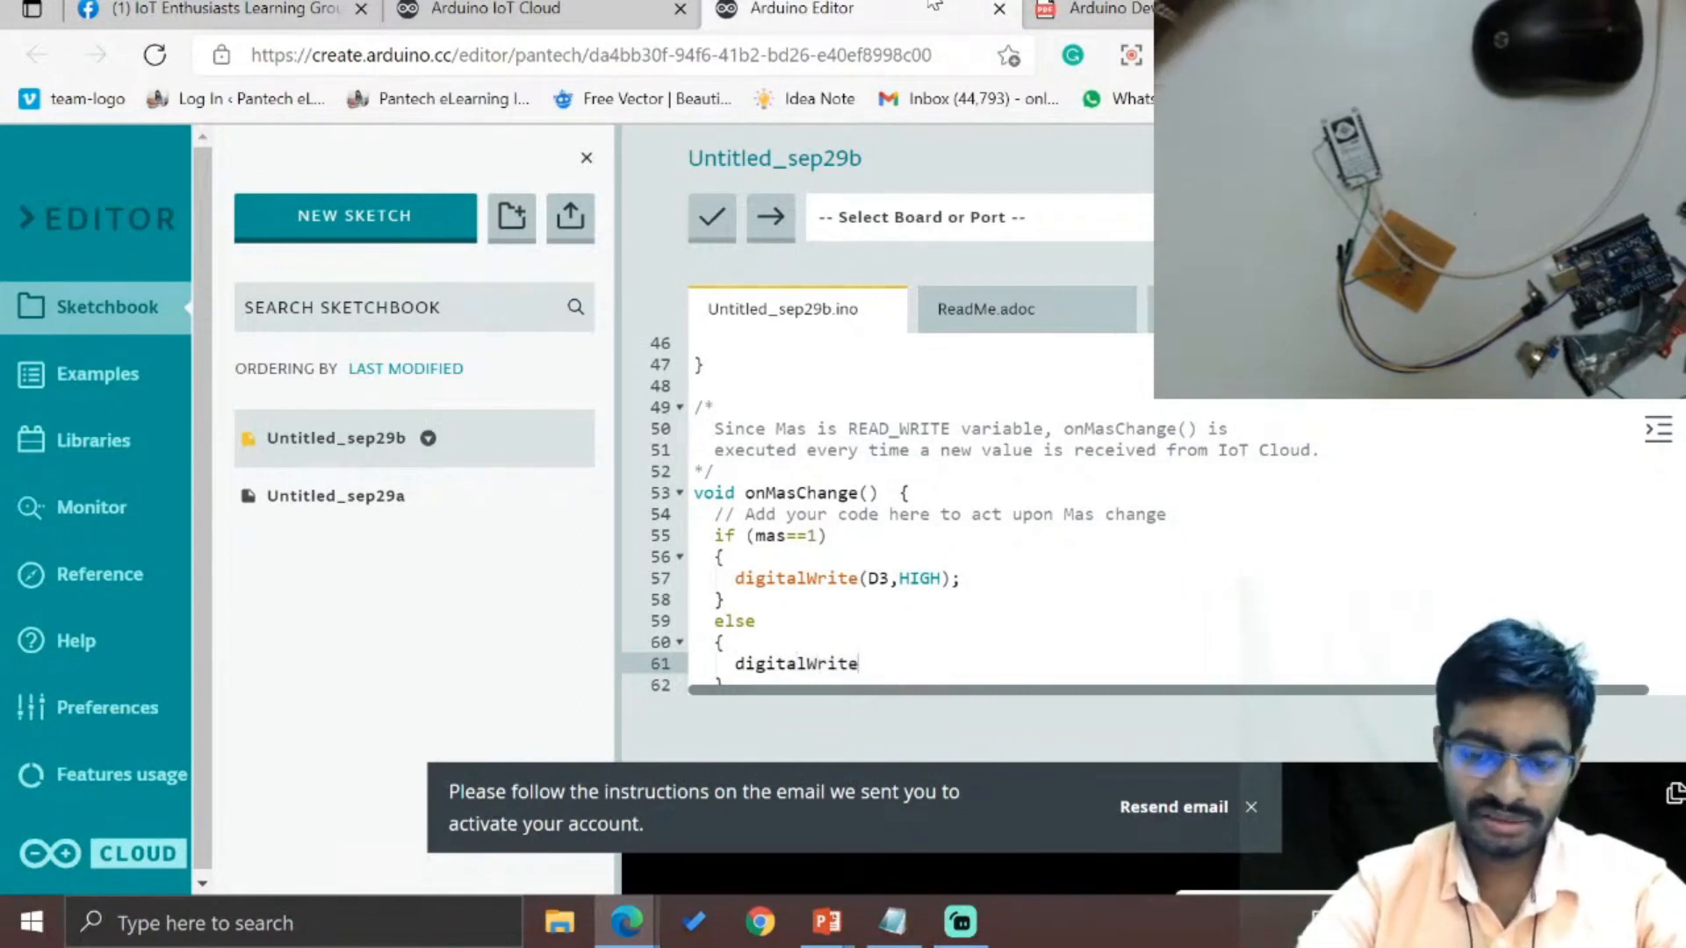
{"action": "type", "text": "(D3,"}
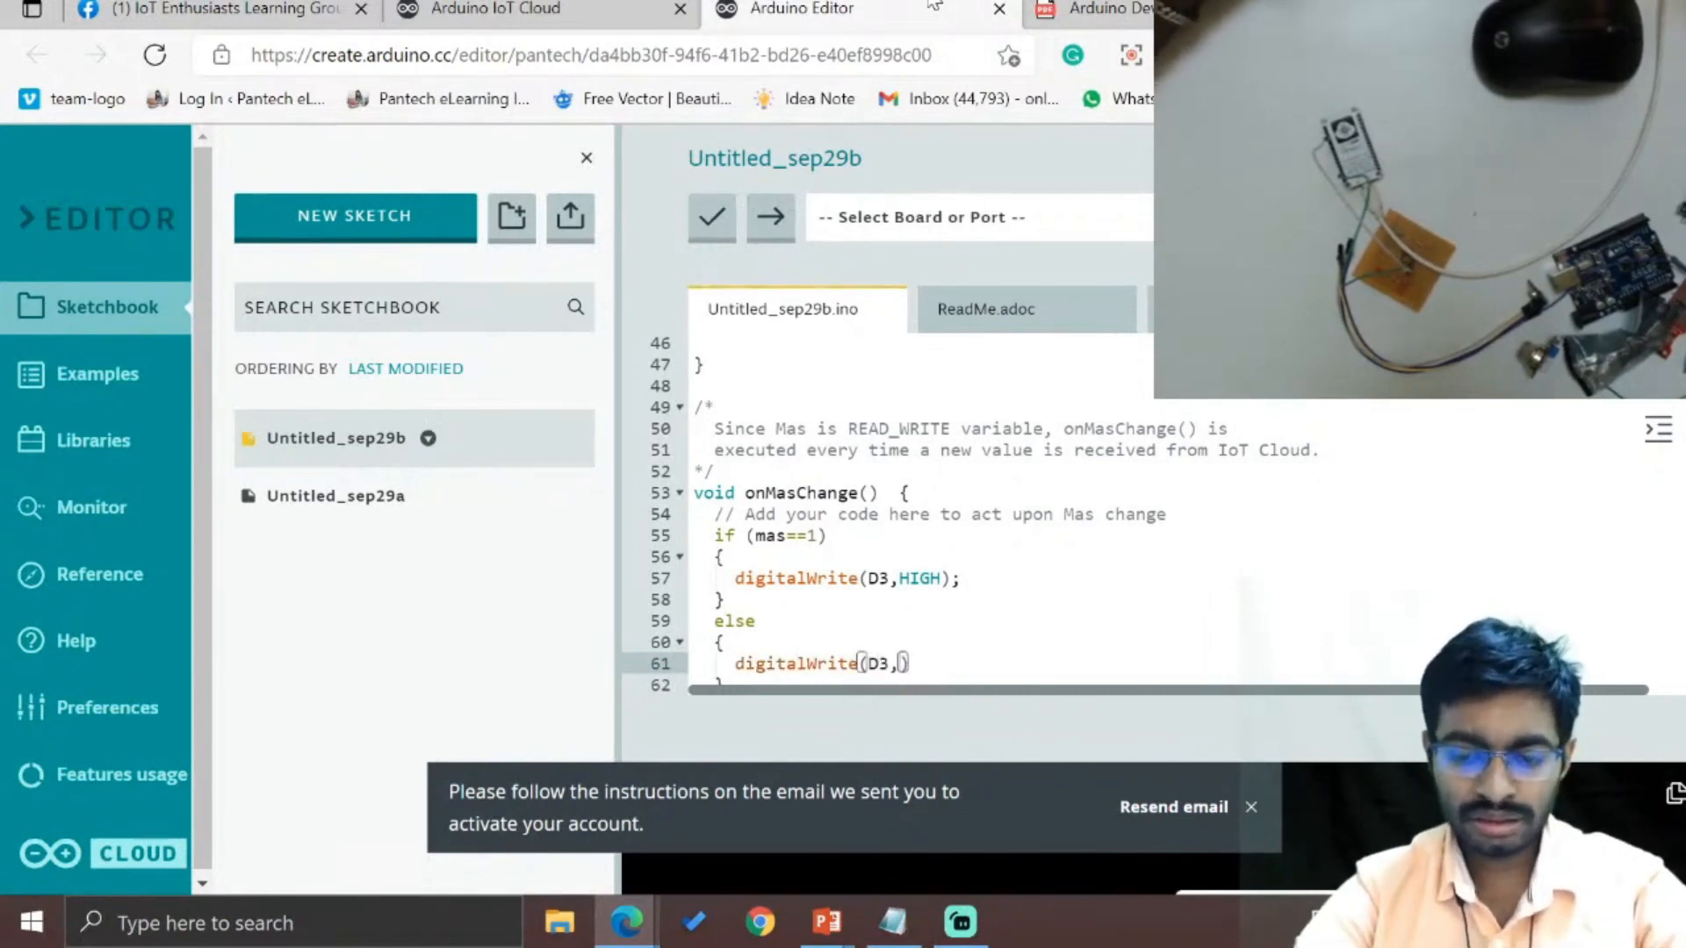
{"action": "type", "text": "LOW"}
{"action": "key", "text": "End"}
{"action": "type", "text": ";"}
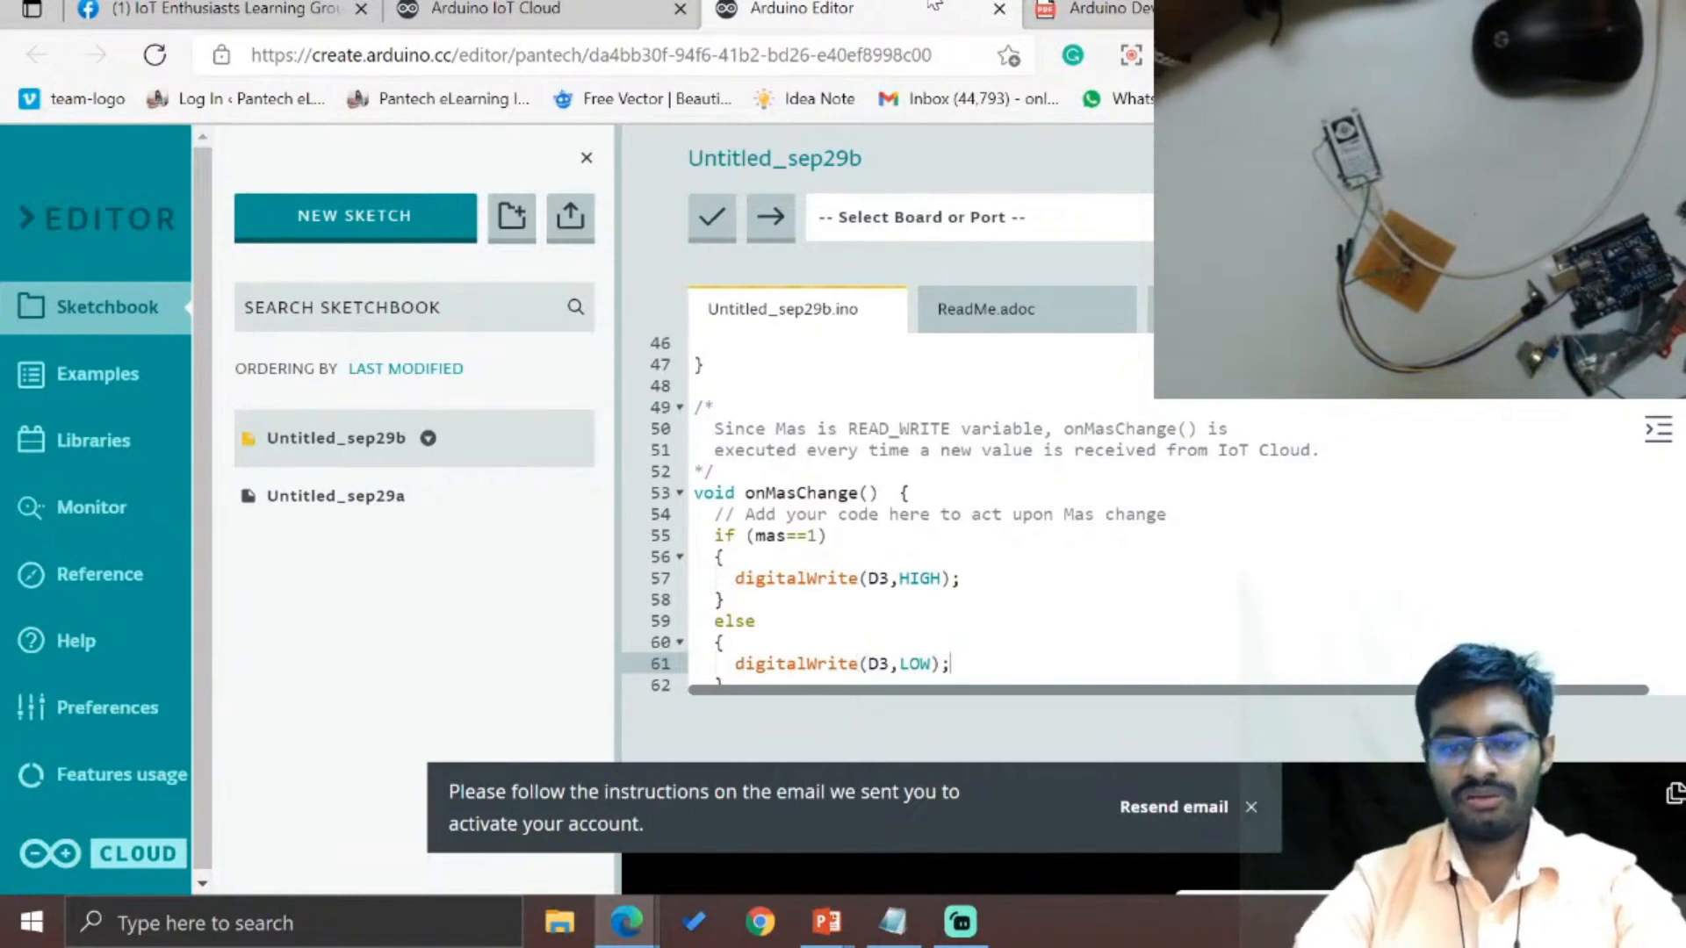
{"action": "key", "text": "Down"}
{"action": "key", "text": "Down"}
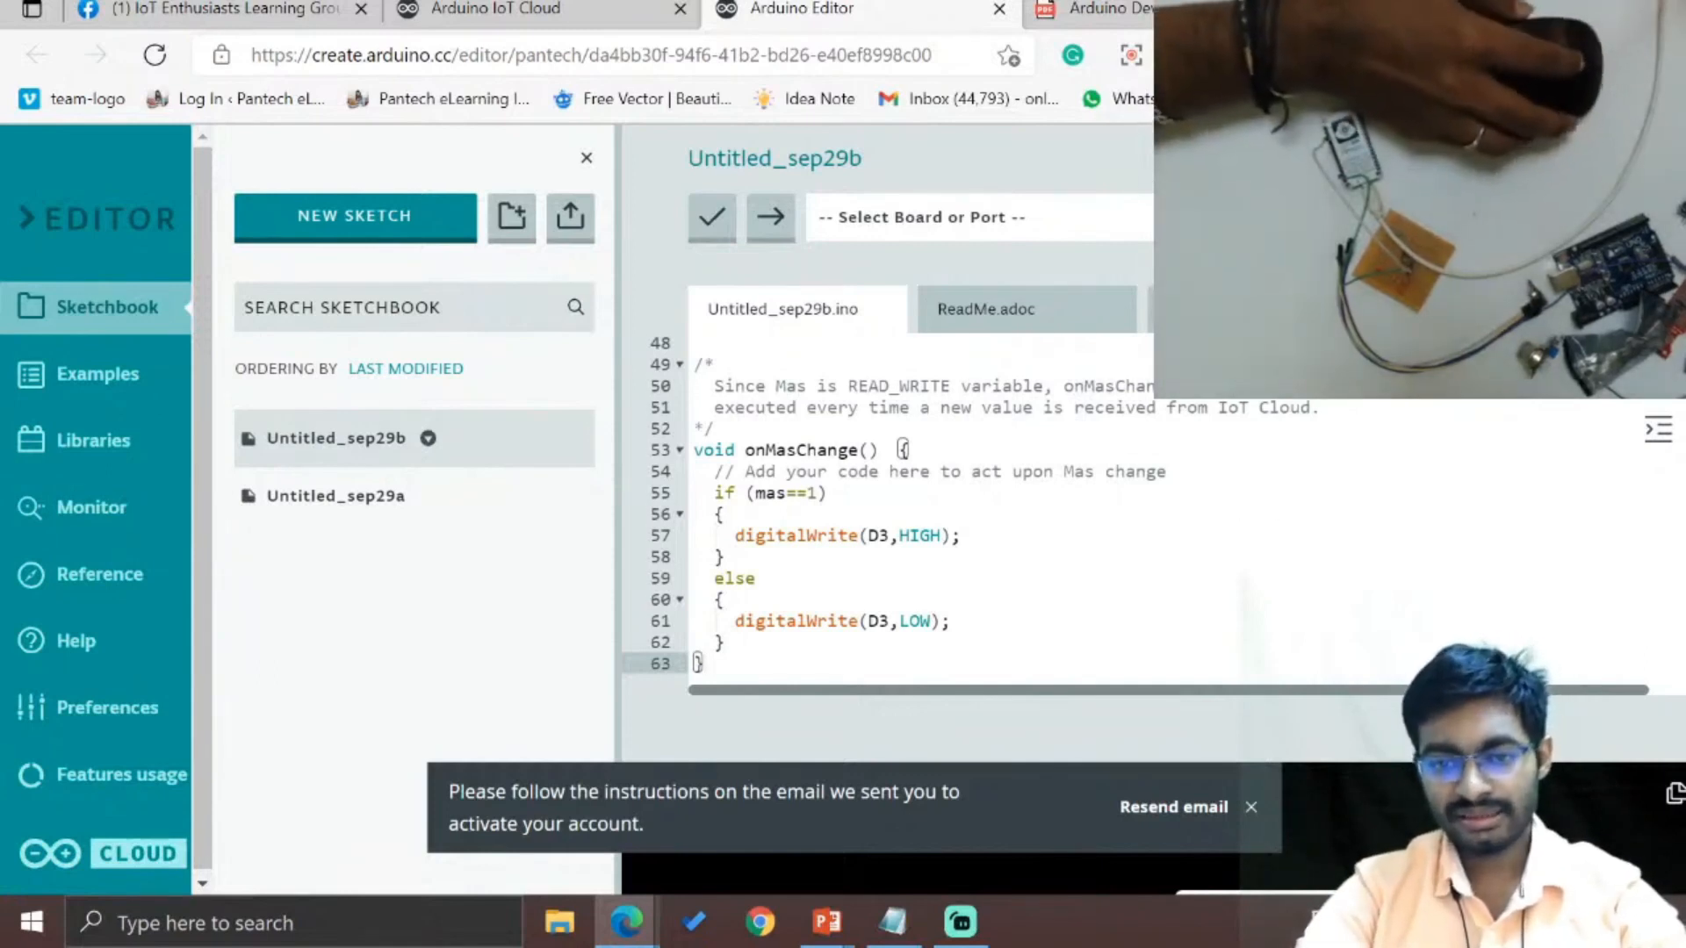
{"action": "scroll", "coordinate": [966, 510], "scroll_direction": "up", "scroll_amount": 3}
{"action": "scroll", "coordinate": [966, 509], "scroll_direction": "down", "scroll_amount": 3}
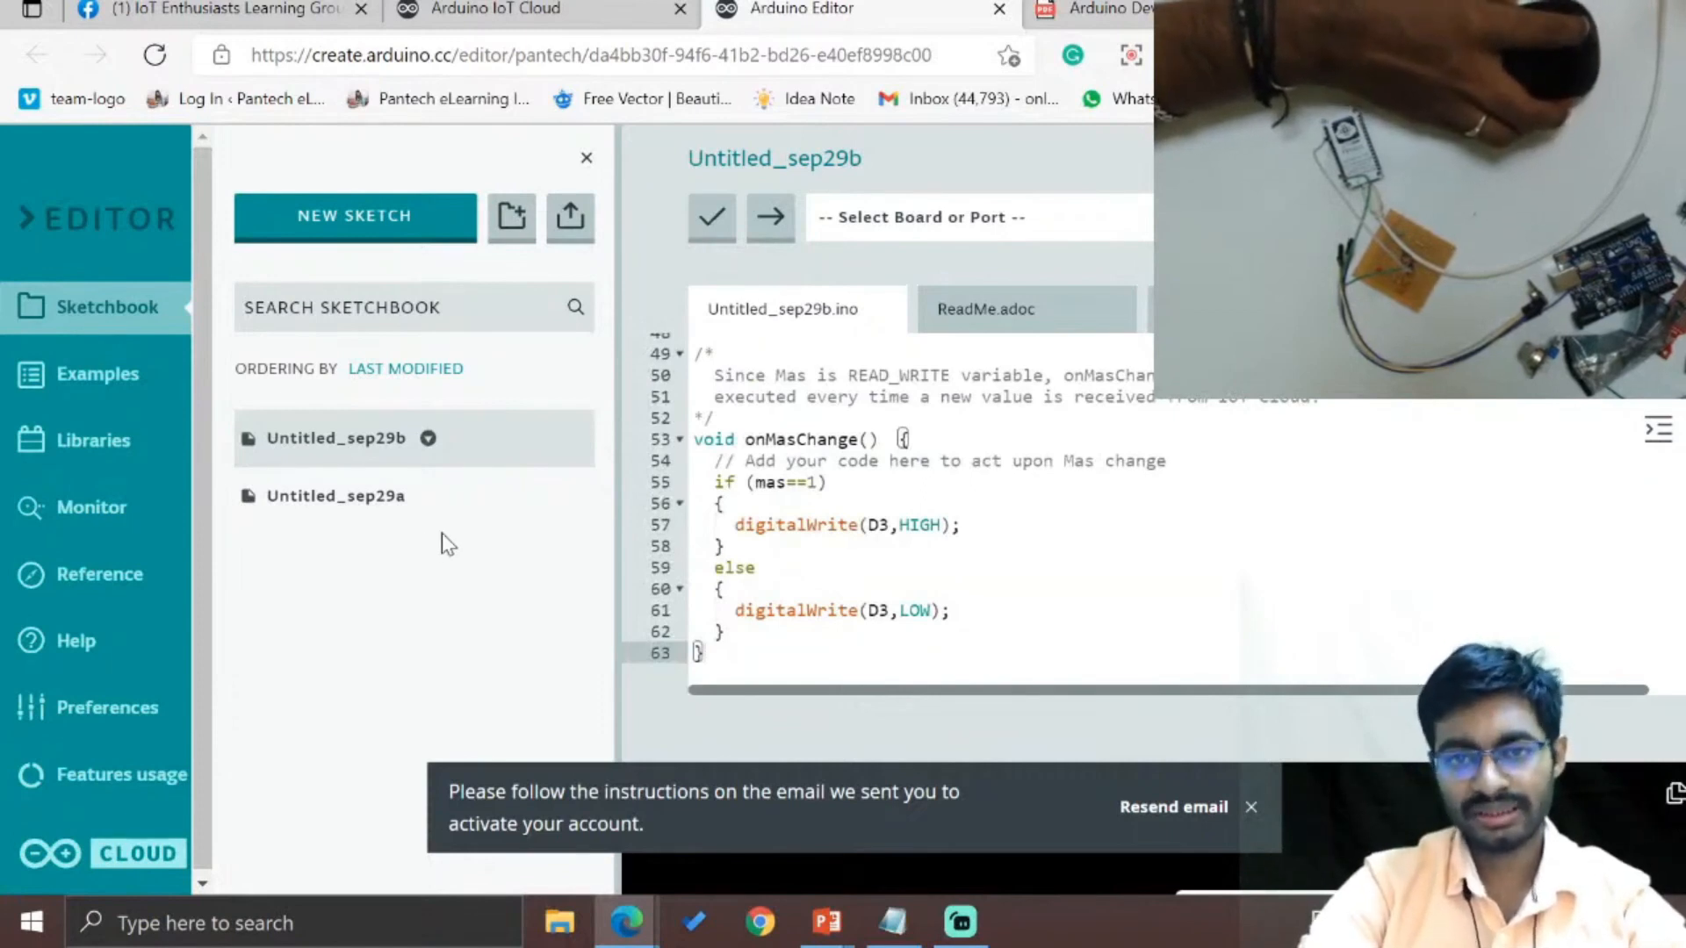
- List the detected boards and ports, and briefly open Device Manager to check the board's connection
{"action": "left_click", "coordinate": [1098, 212]}
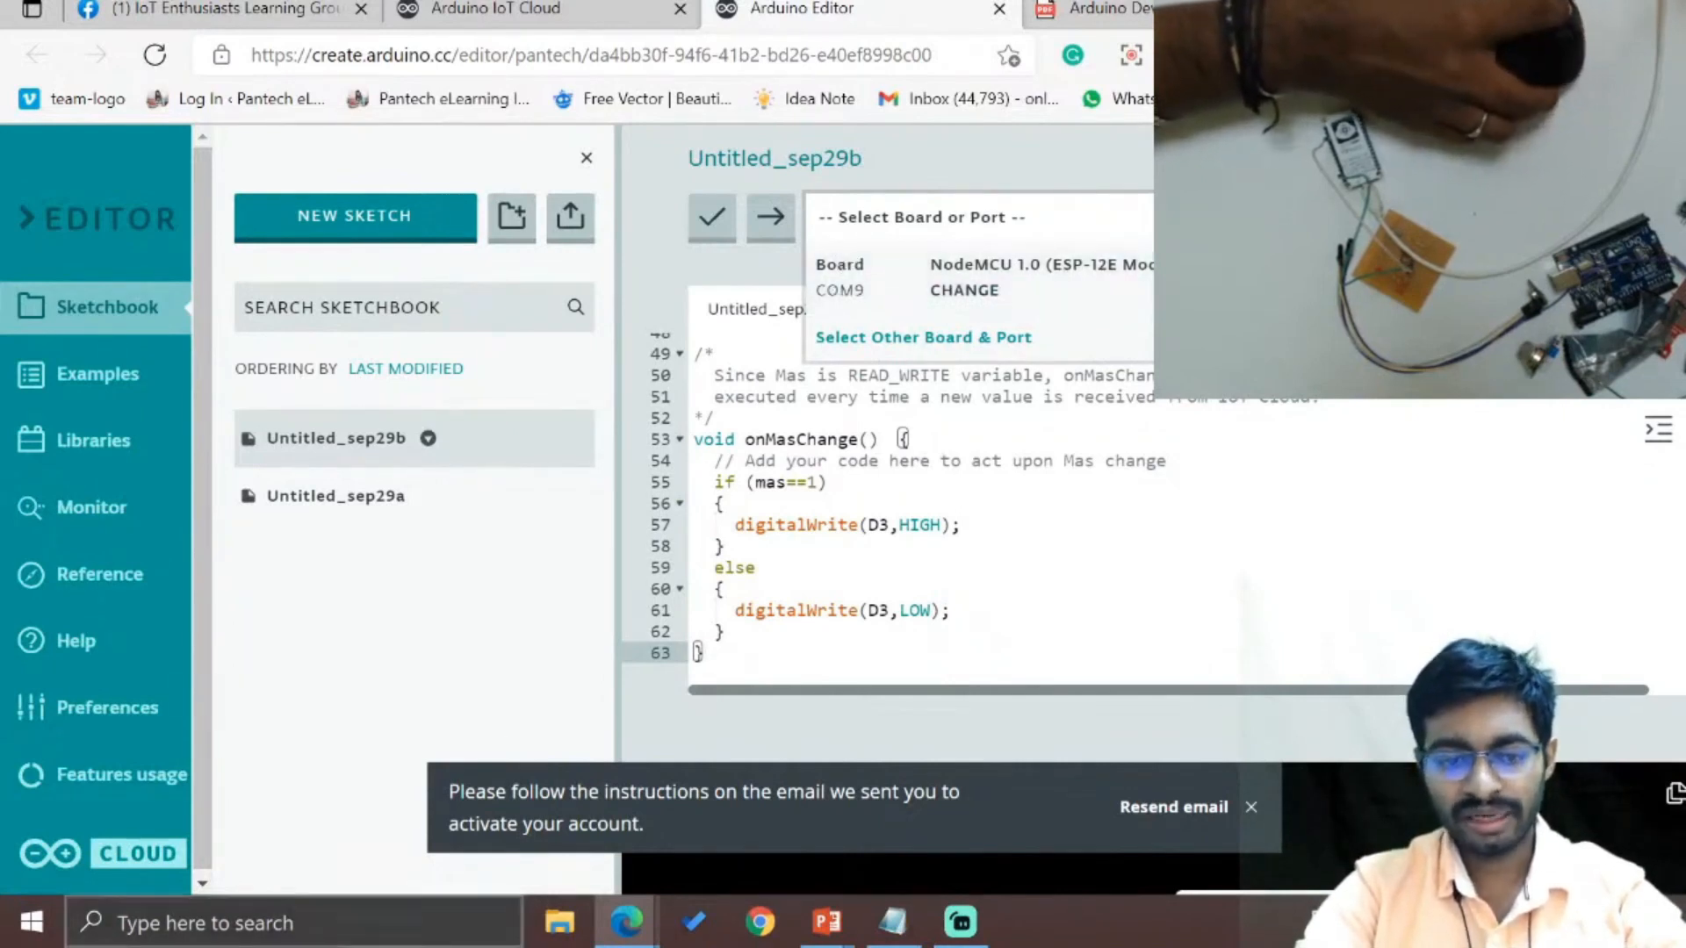
{"action": "left_click", "coordinate": [263, 922]}
{"action": "type", "text": "device"}
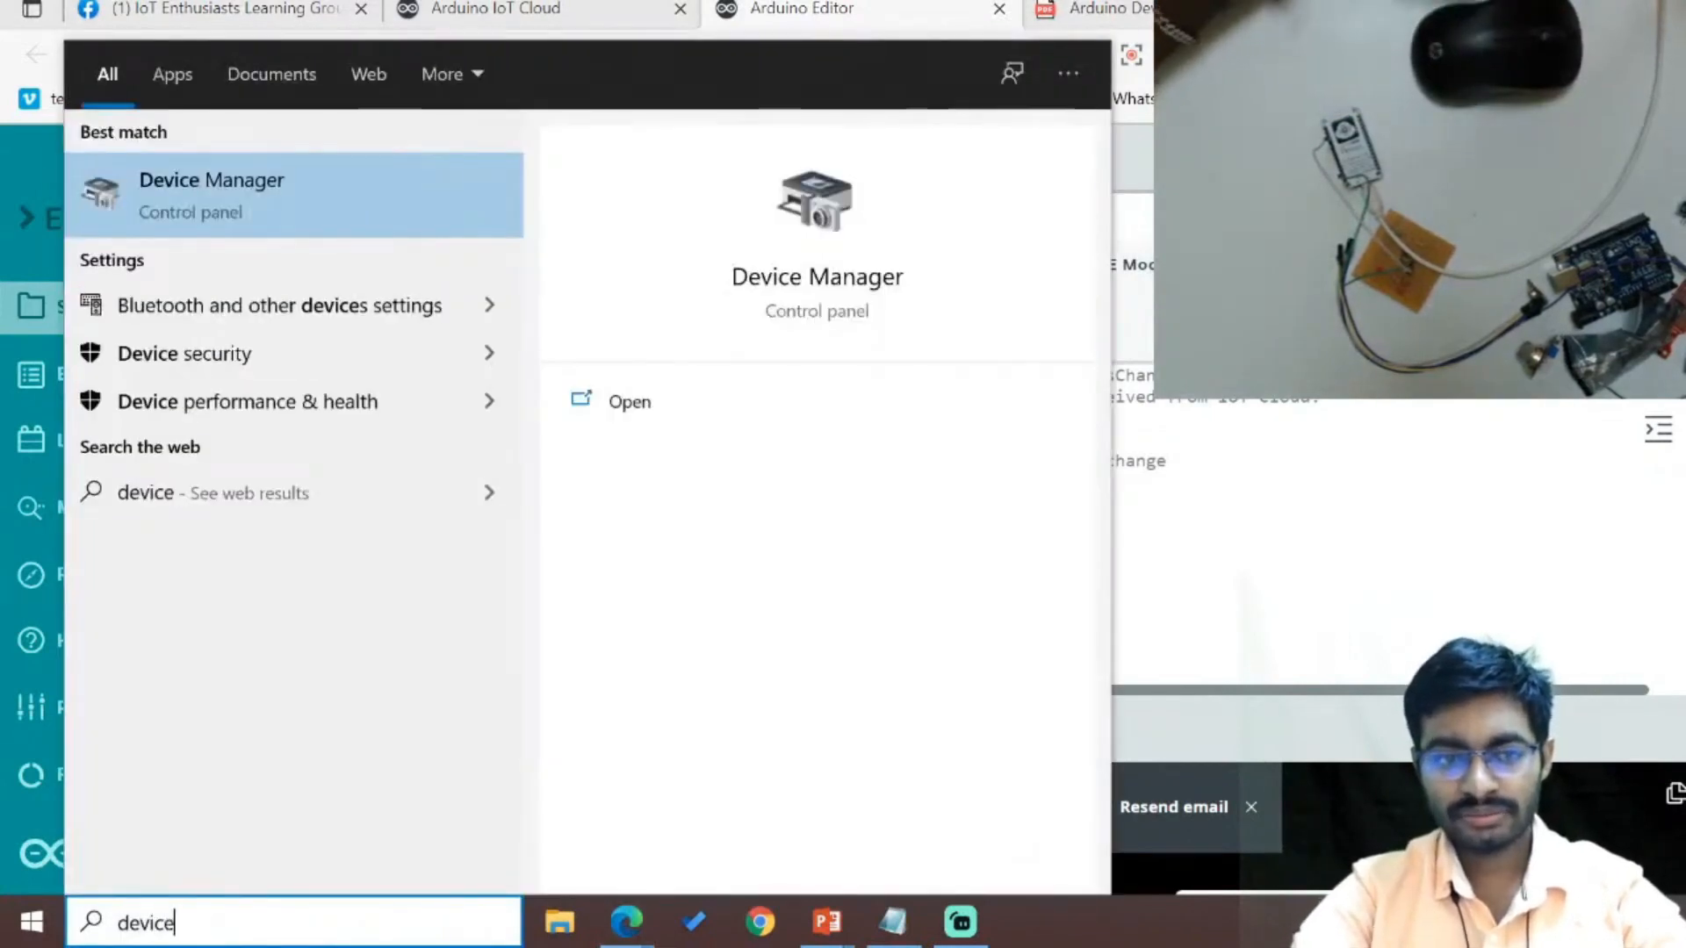
{"action": "key", "text": "Escape"}
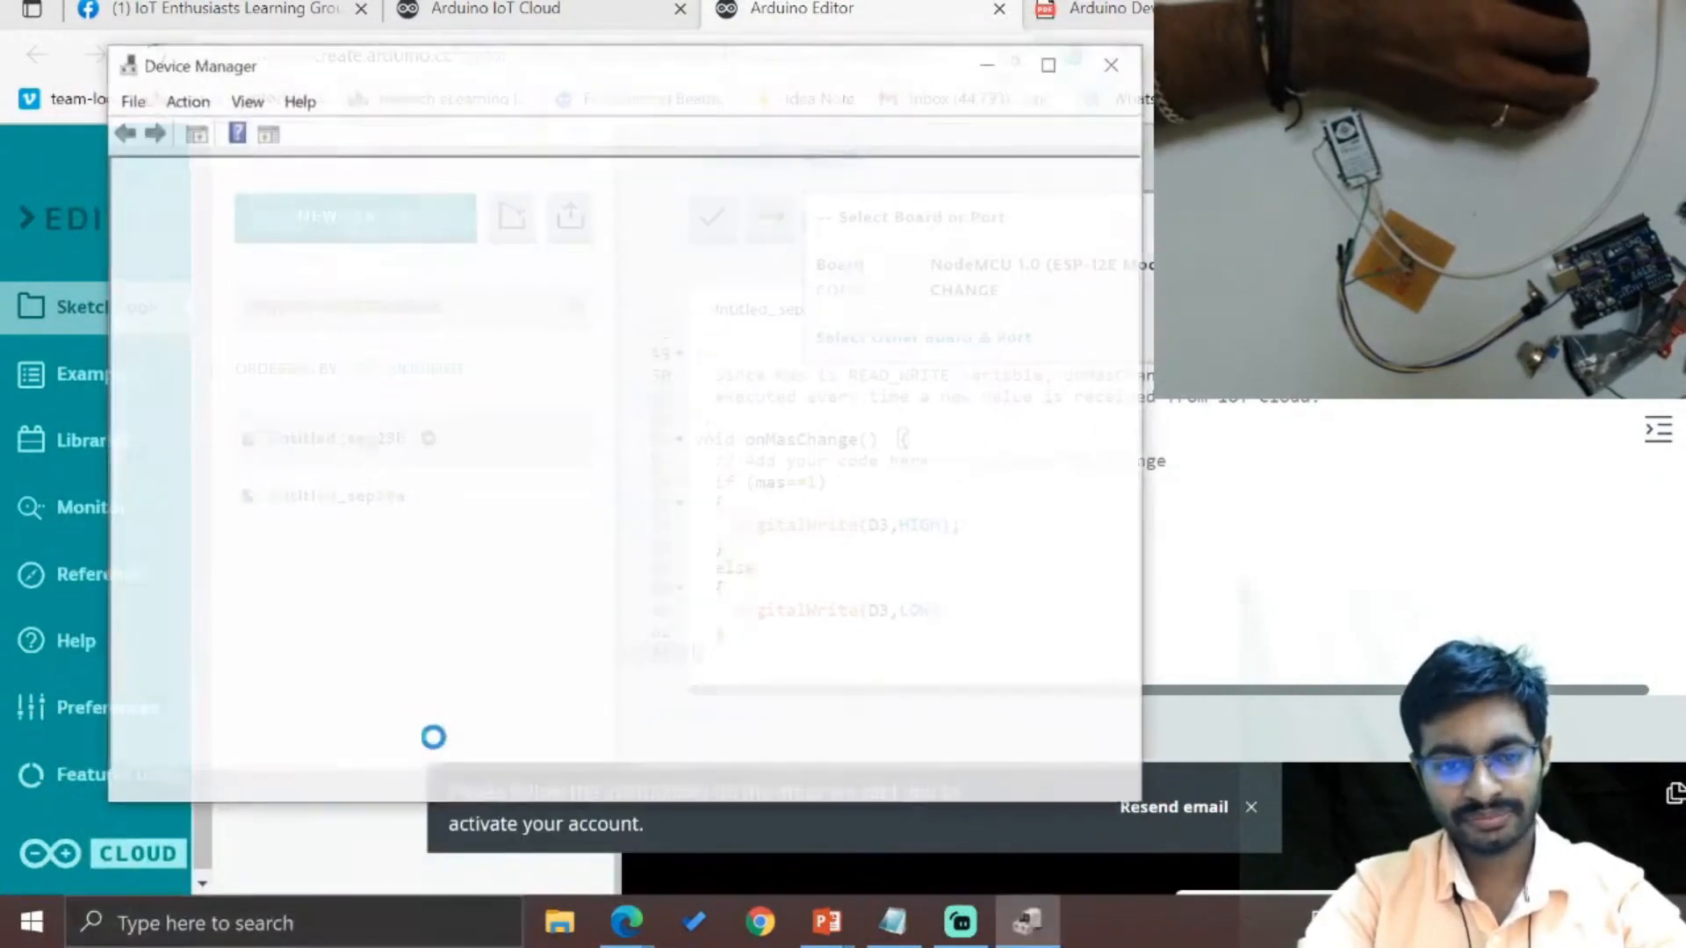
{"action": "left_click", "coordinate": [1115, 63]}
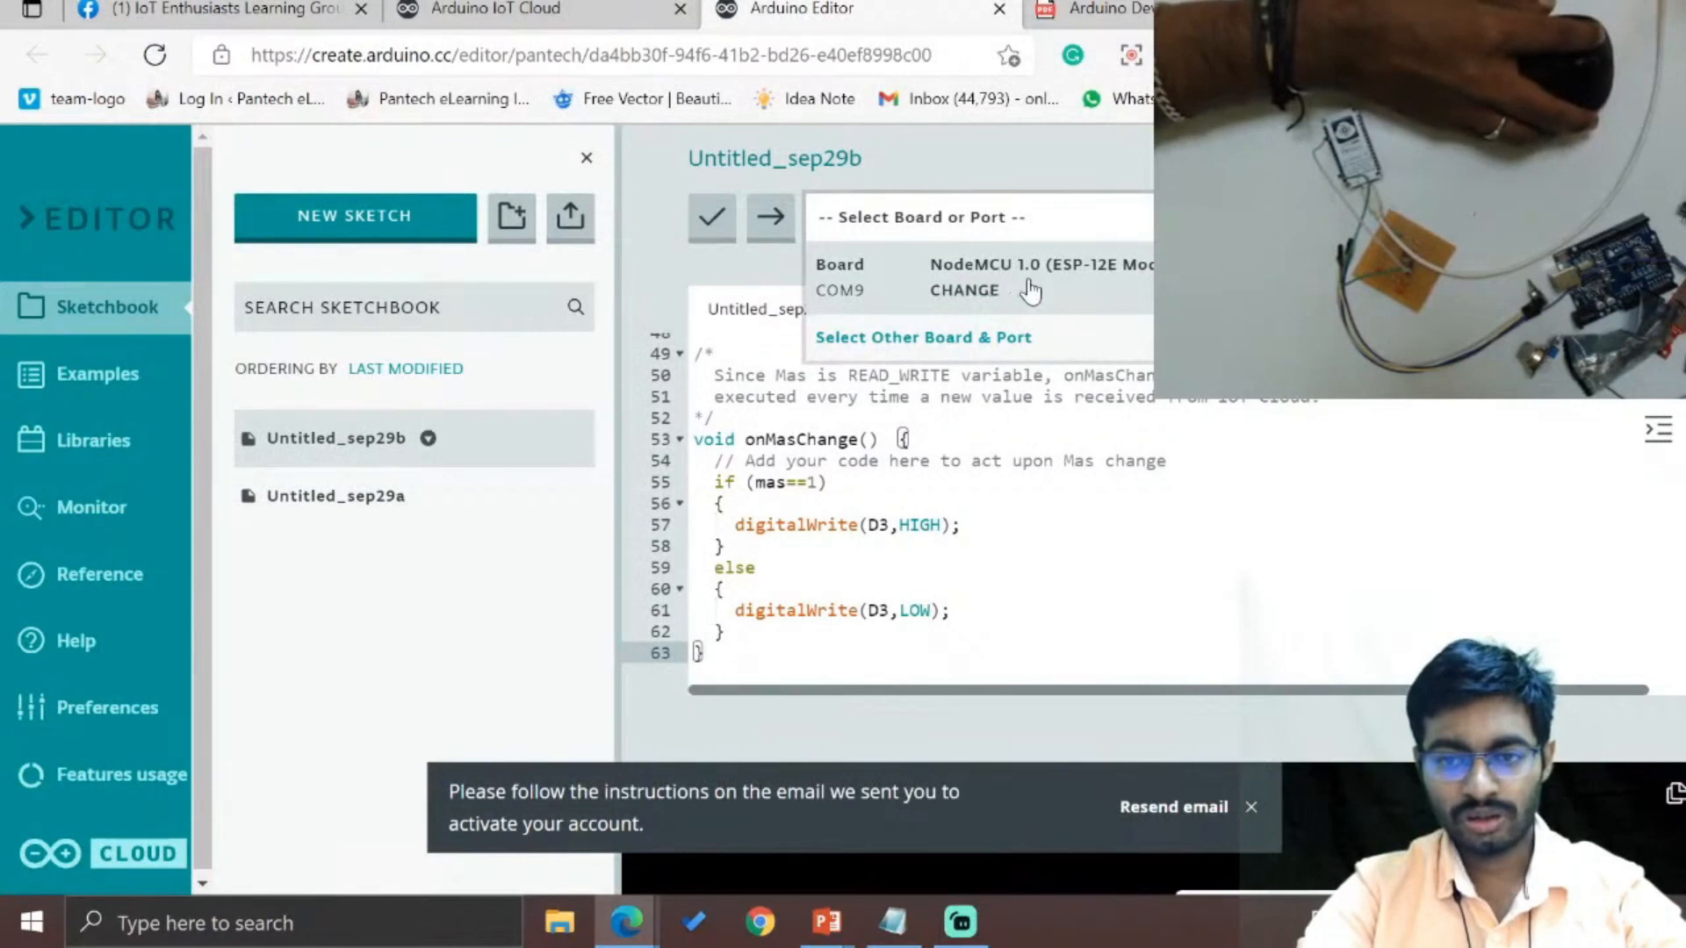
- Select NodeMCU 1.0 (ESP-12E Module) on COM9 as the target board and upload the sketch to it
{"action": "left_click", "coordinate": [974, 283]}
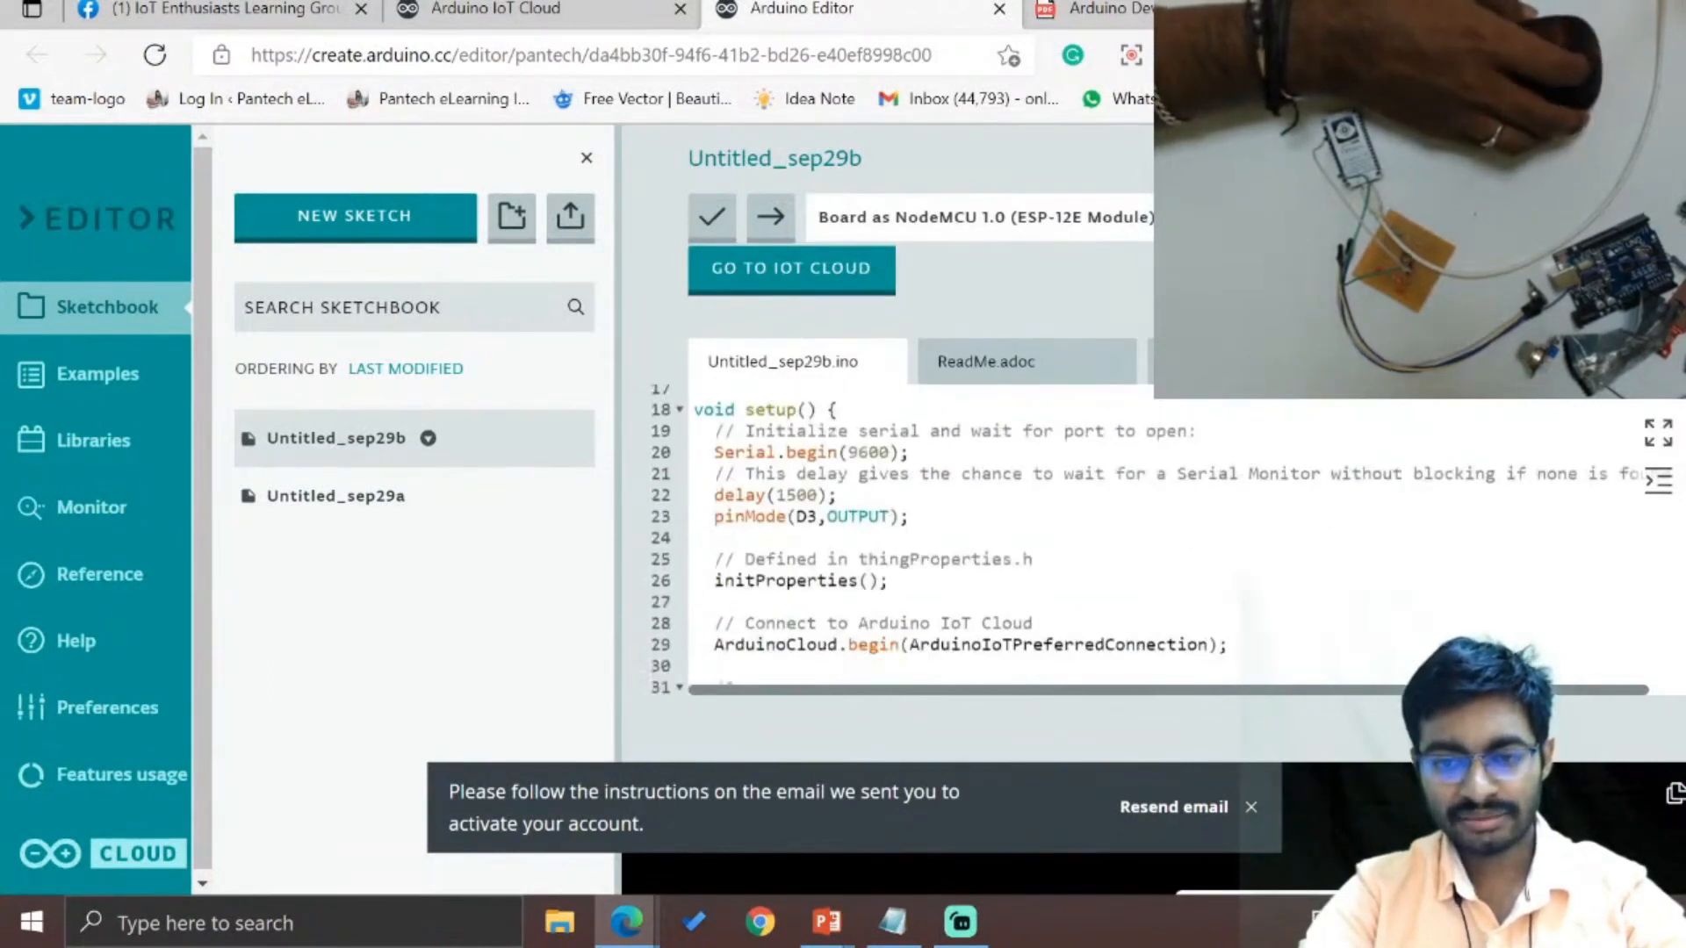
{"action": "left_click", "coordinate": [767, 224]}
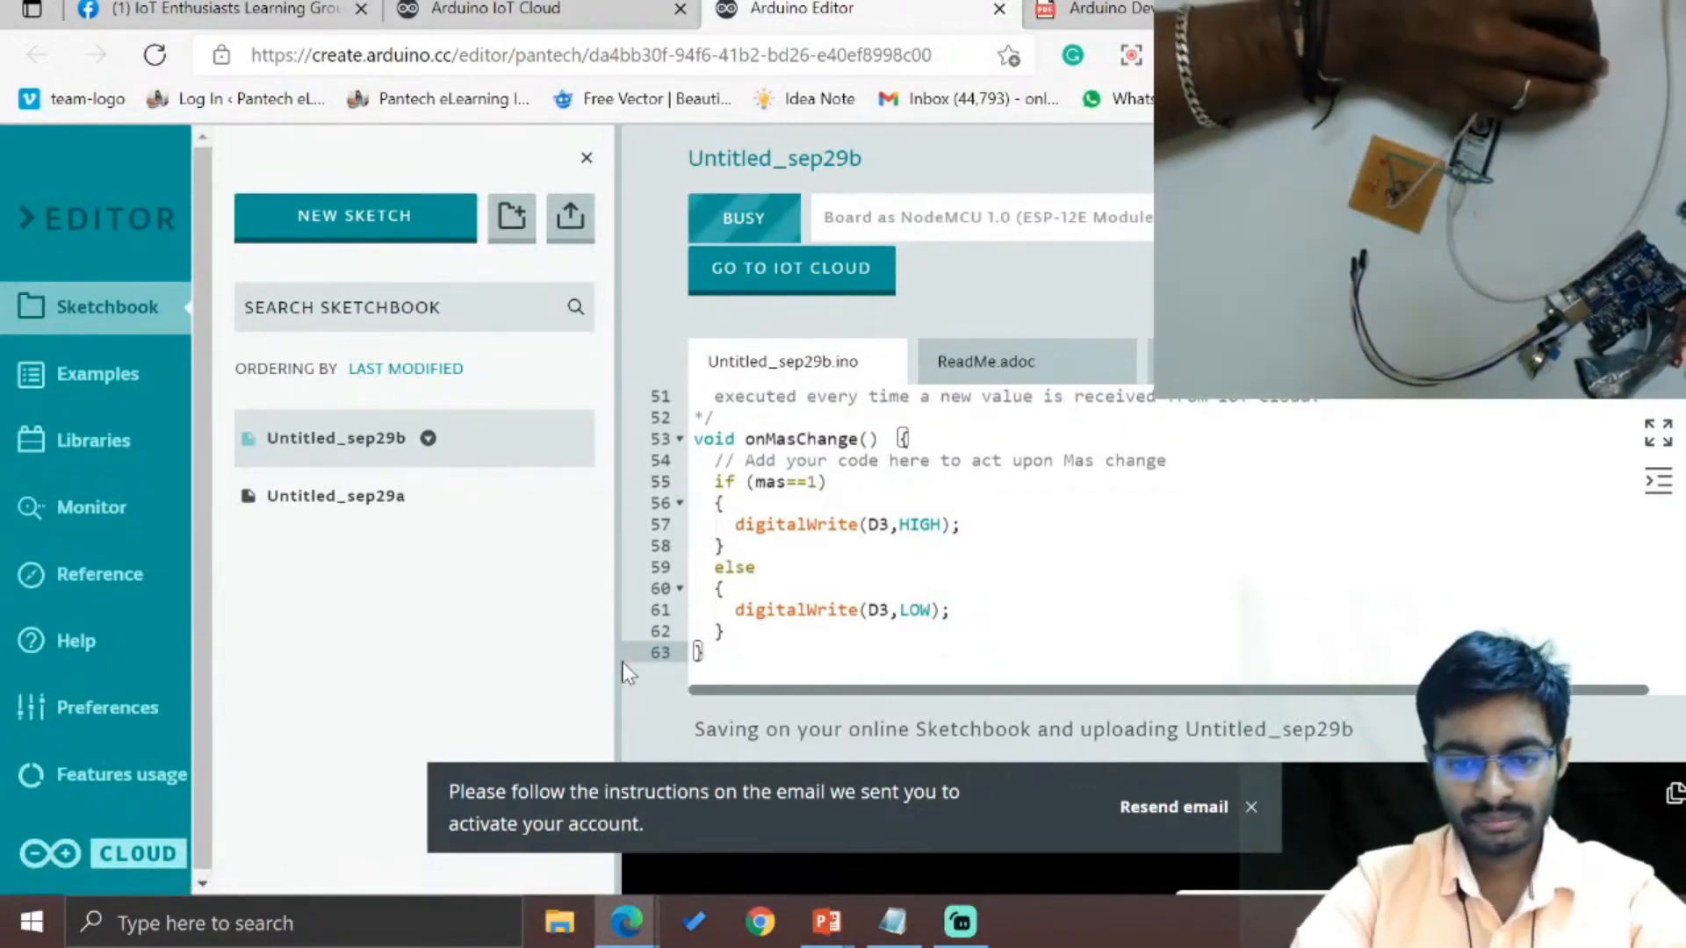
- Return to Arduino IoT Cloud, create a new dashboard and add a Switch widget to it
{"action": "left_click", "coordinate": [523, 7]}
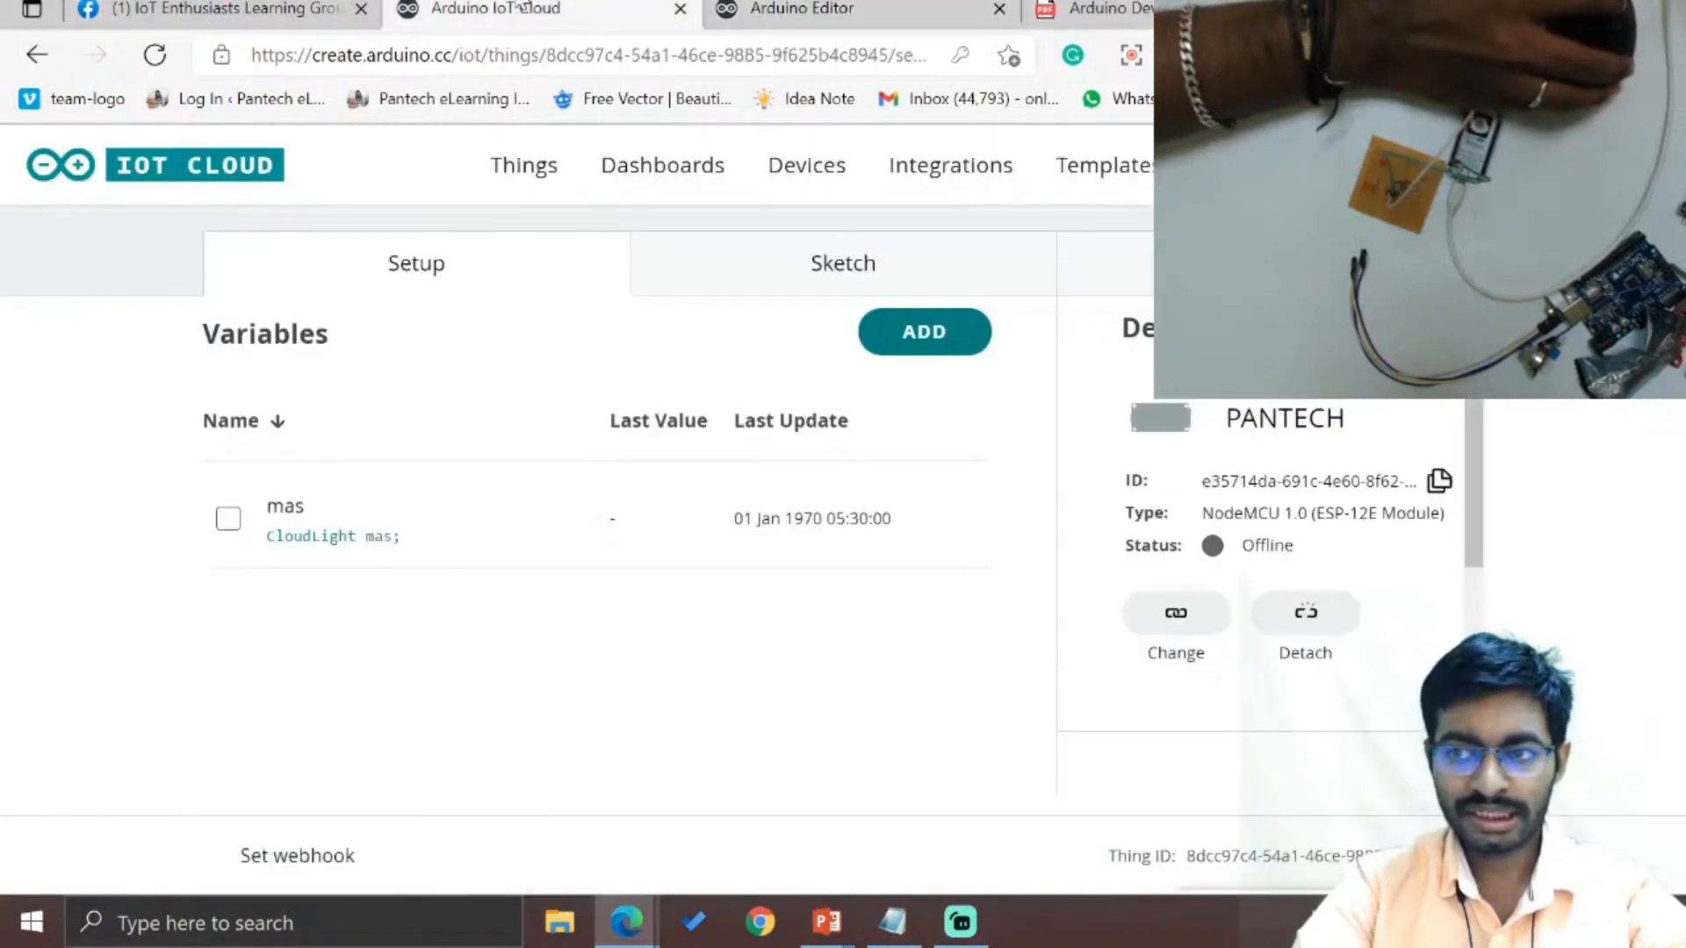
{"action": "left_click", "coordinate": [654, 166]}
{"action": "left_click", "coordinate": [852, 830]}
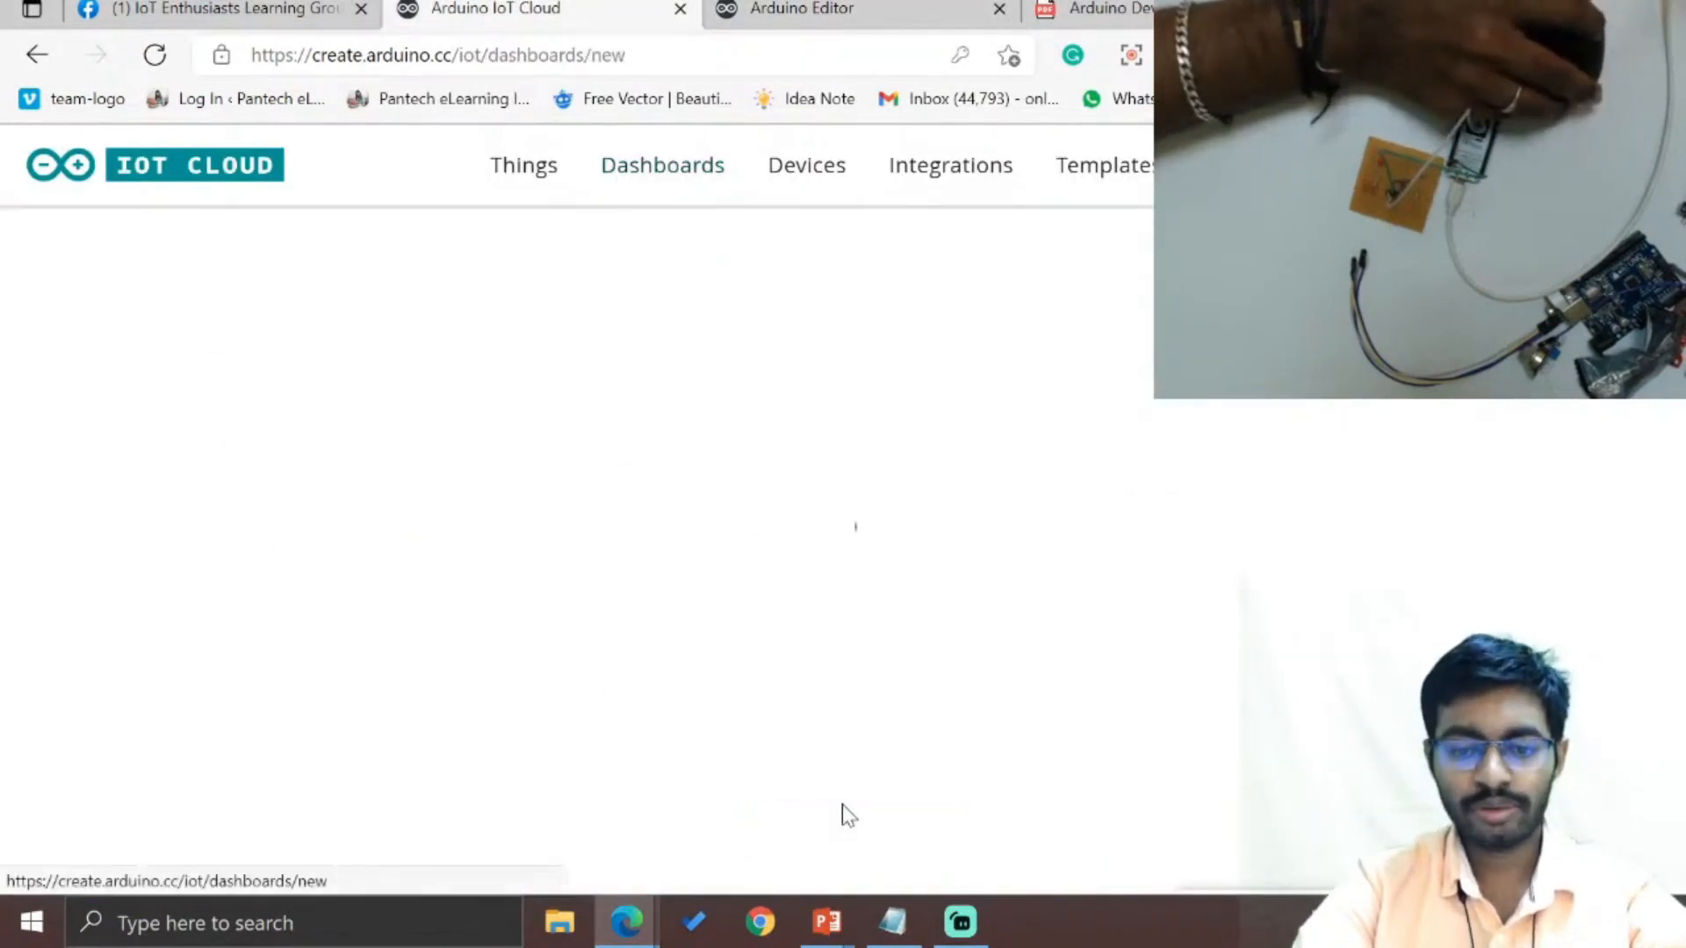
{"action": "left_click", "coordinate": [260, 267]}
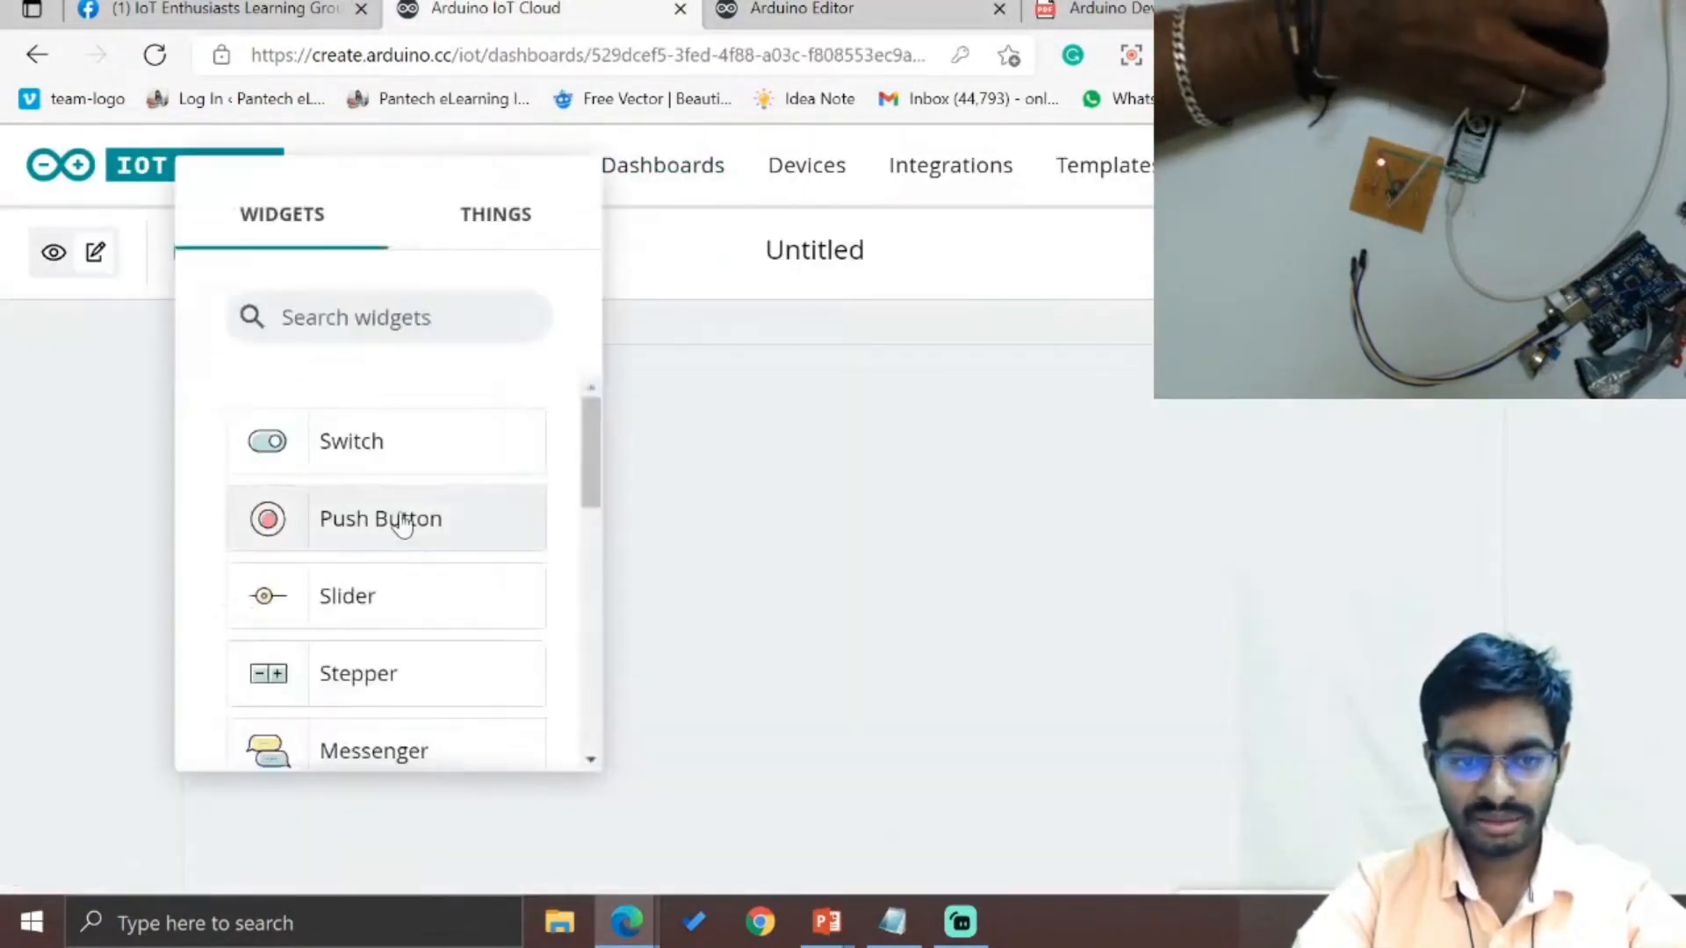
{"action": "left_click", "coordinate": [339, 451]}
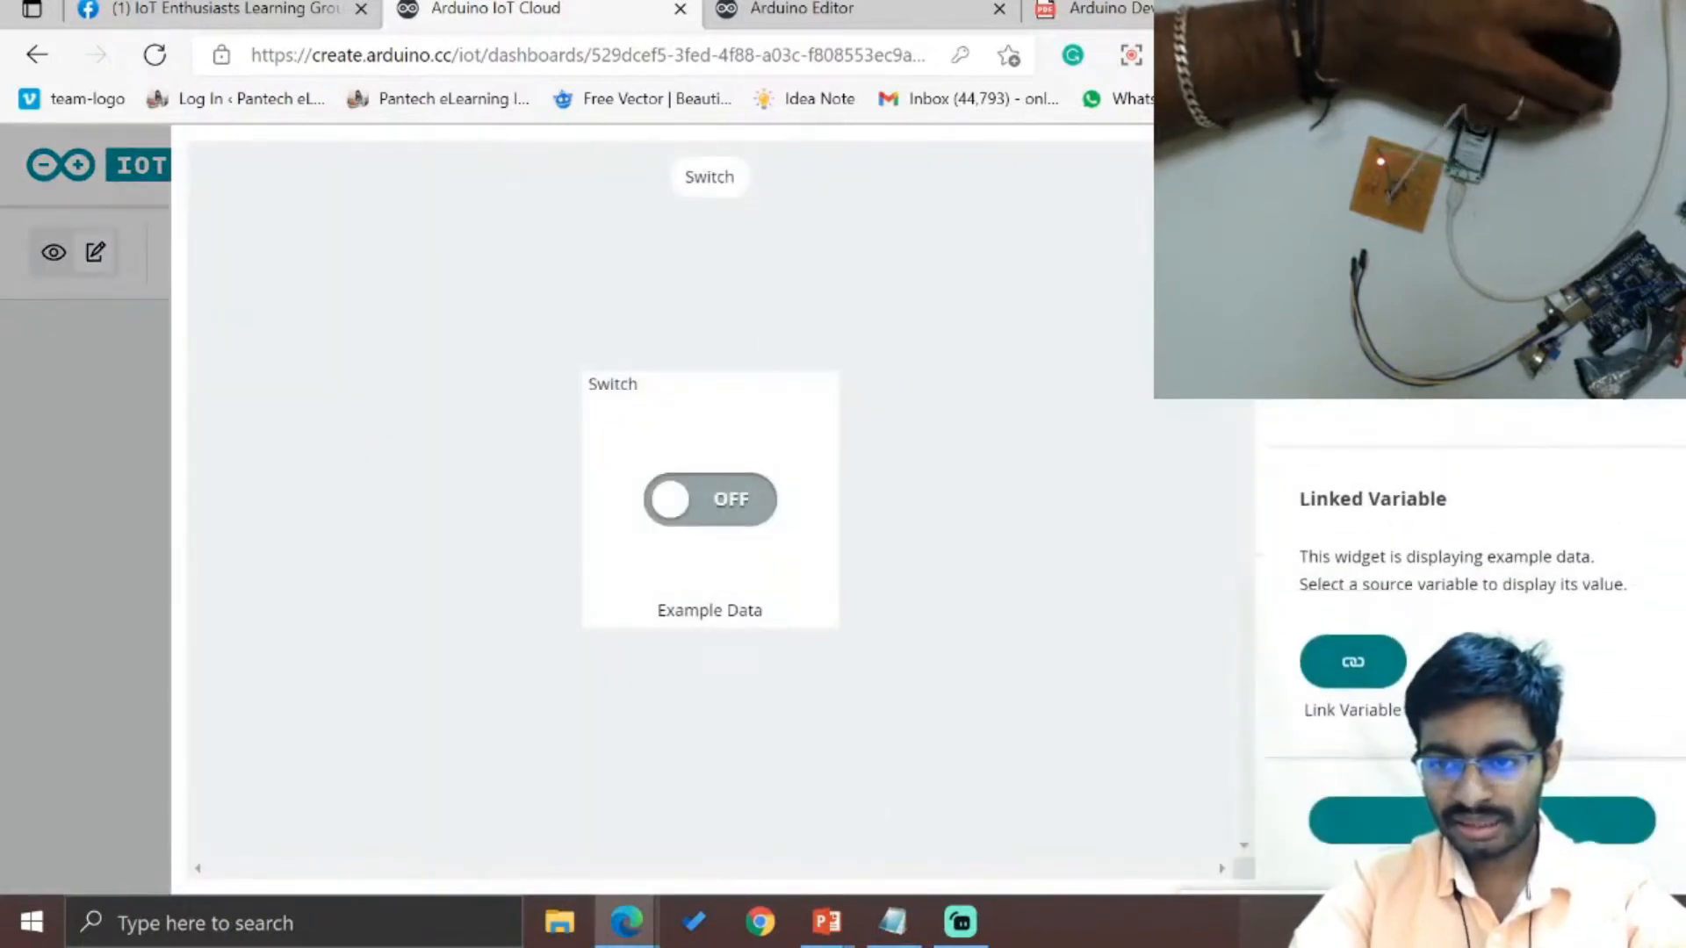
- Link the Switch widget to the mas variable of the Untitled Thing, finish the widget and put the dashboard in view mode
{"action": "scroll", "coordinate": [1471, 615], "scroll_direction": "down", "scroll_amount": 2}
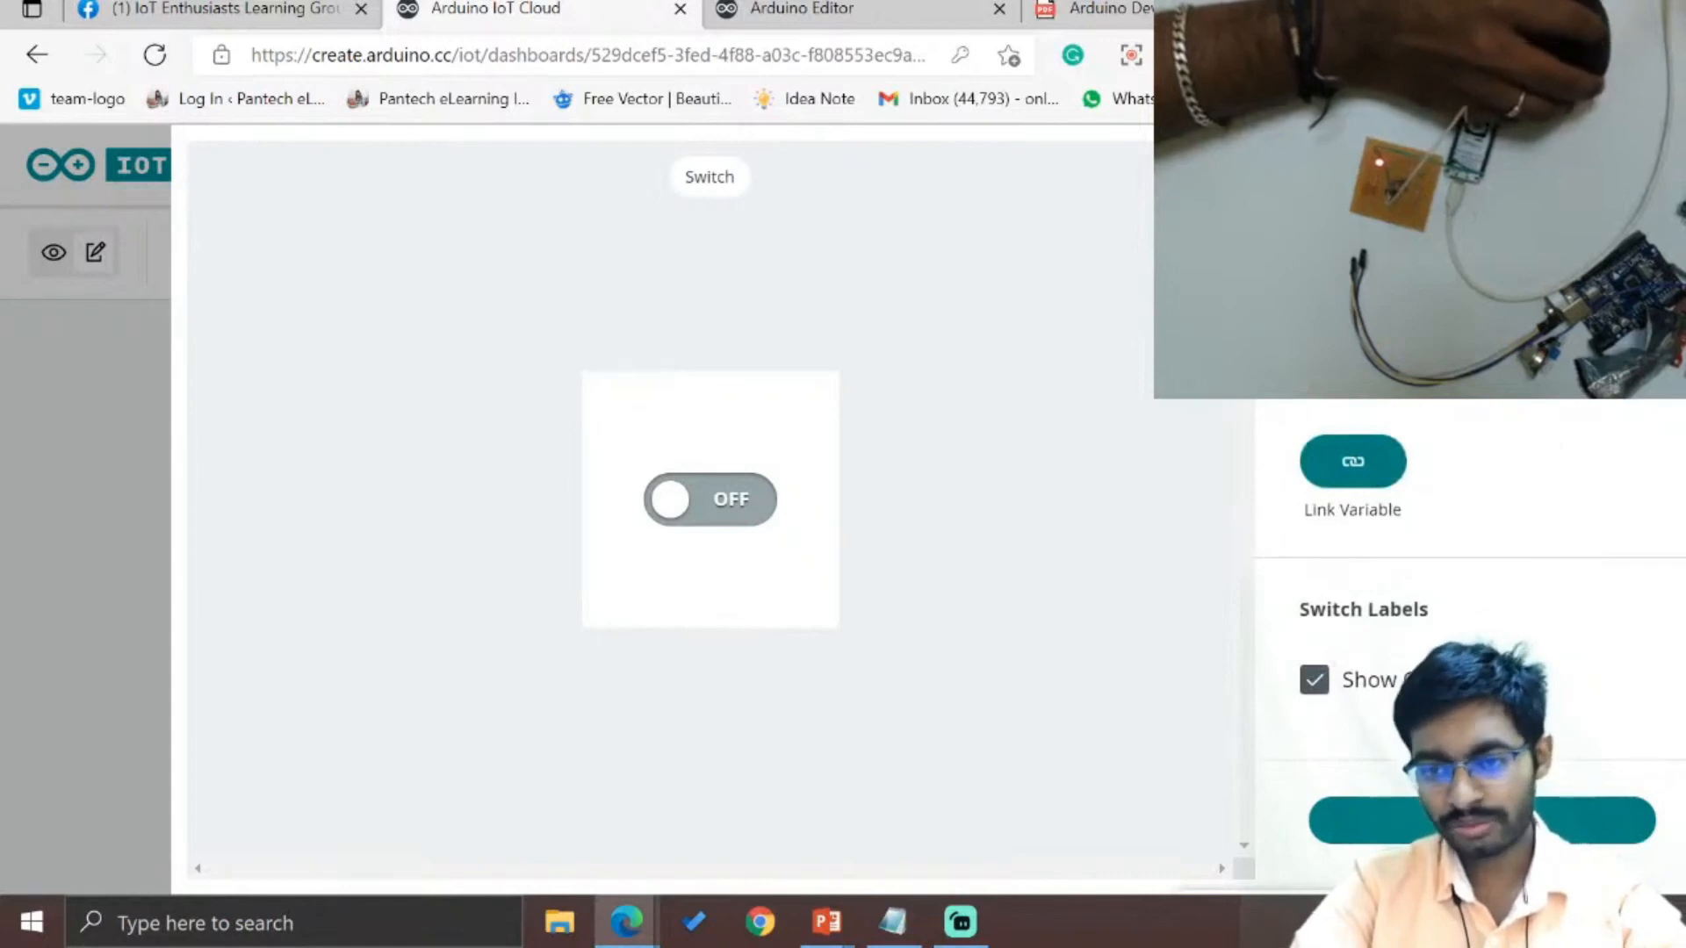
{"action": "scroll", "coordinate": [1471, 615], "scroll_direction": "up", "scroll_amount": 2}
{"action": "left_click", "coordinate": [1349, 649]}
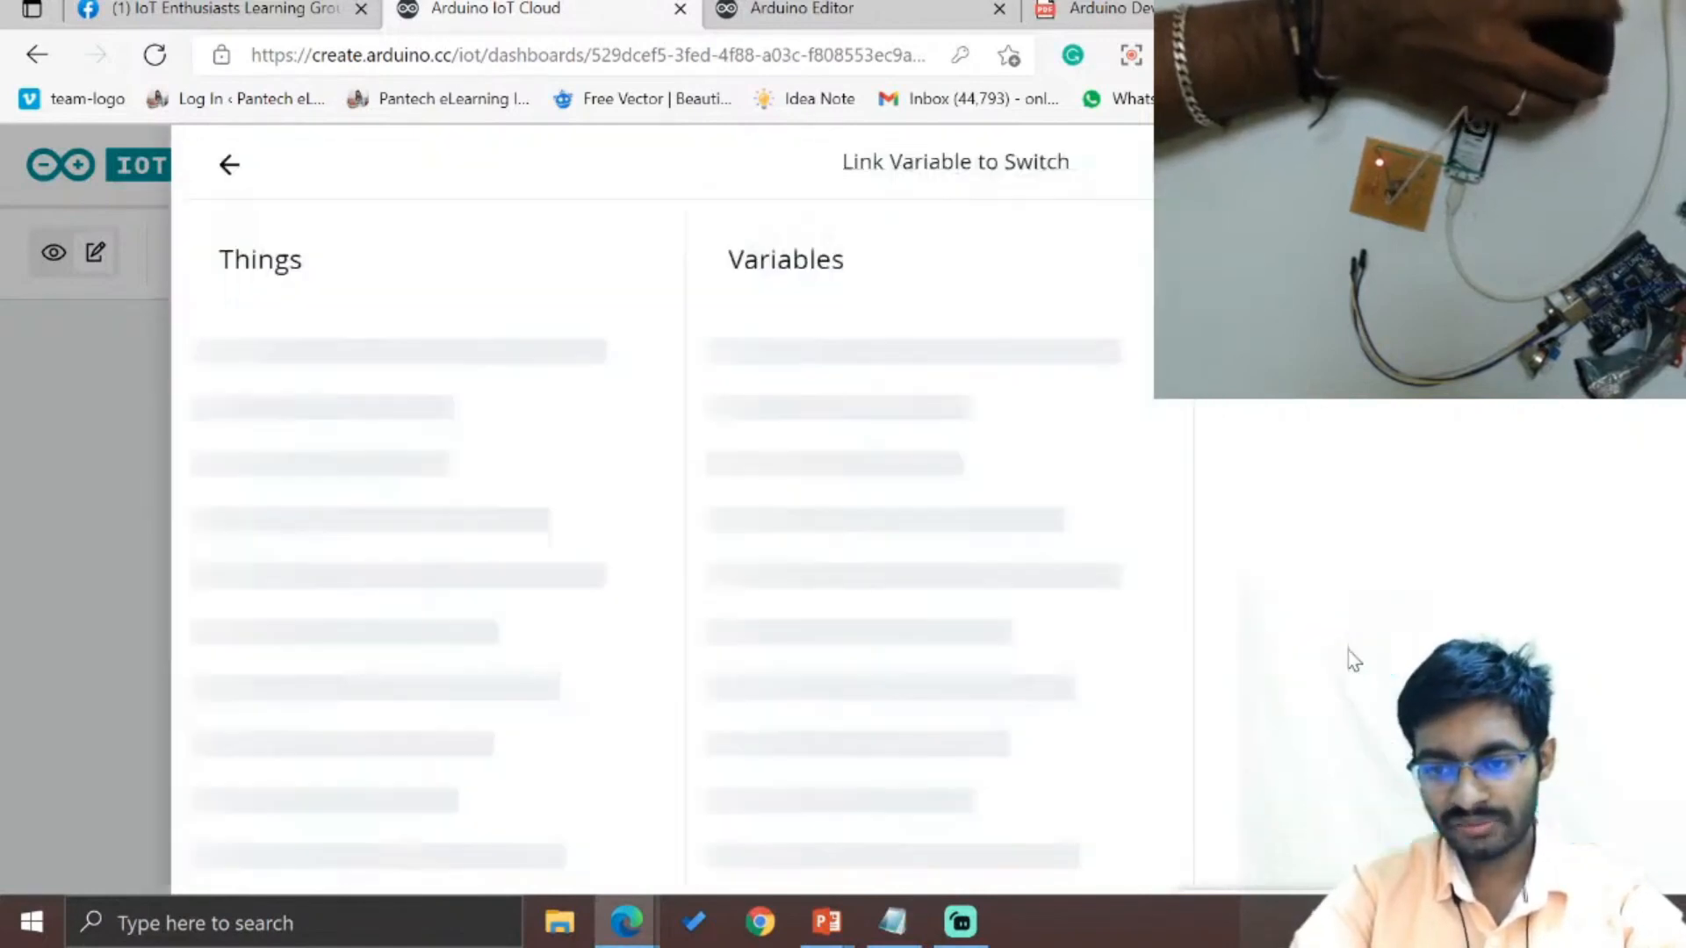
{"action": "left_click", "coordinate": [756, 340]}
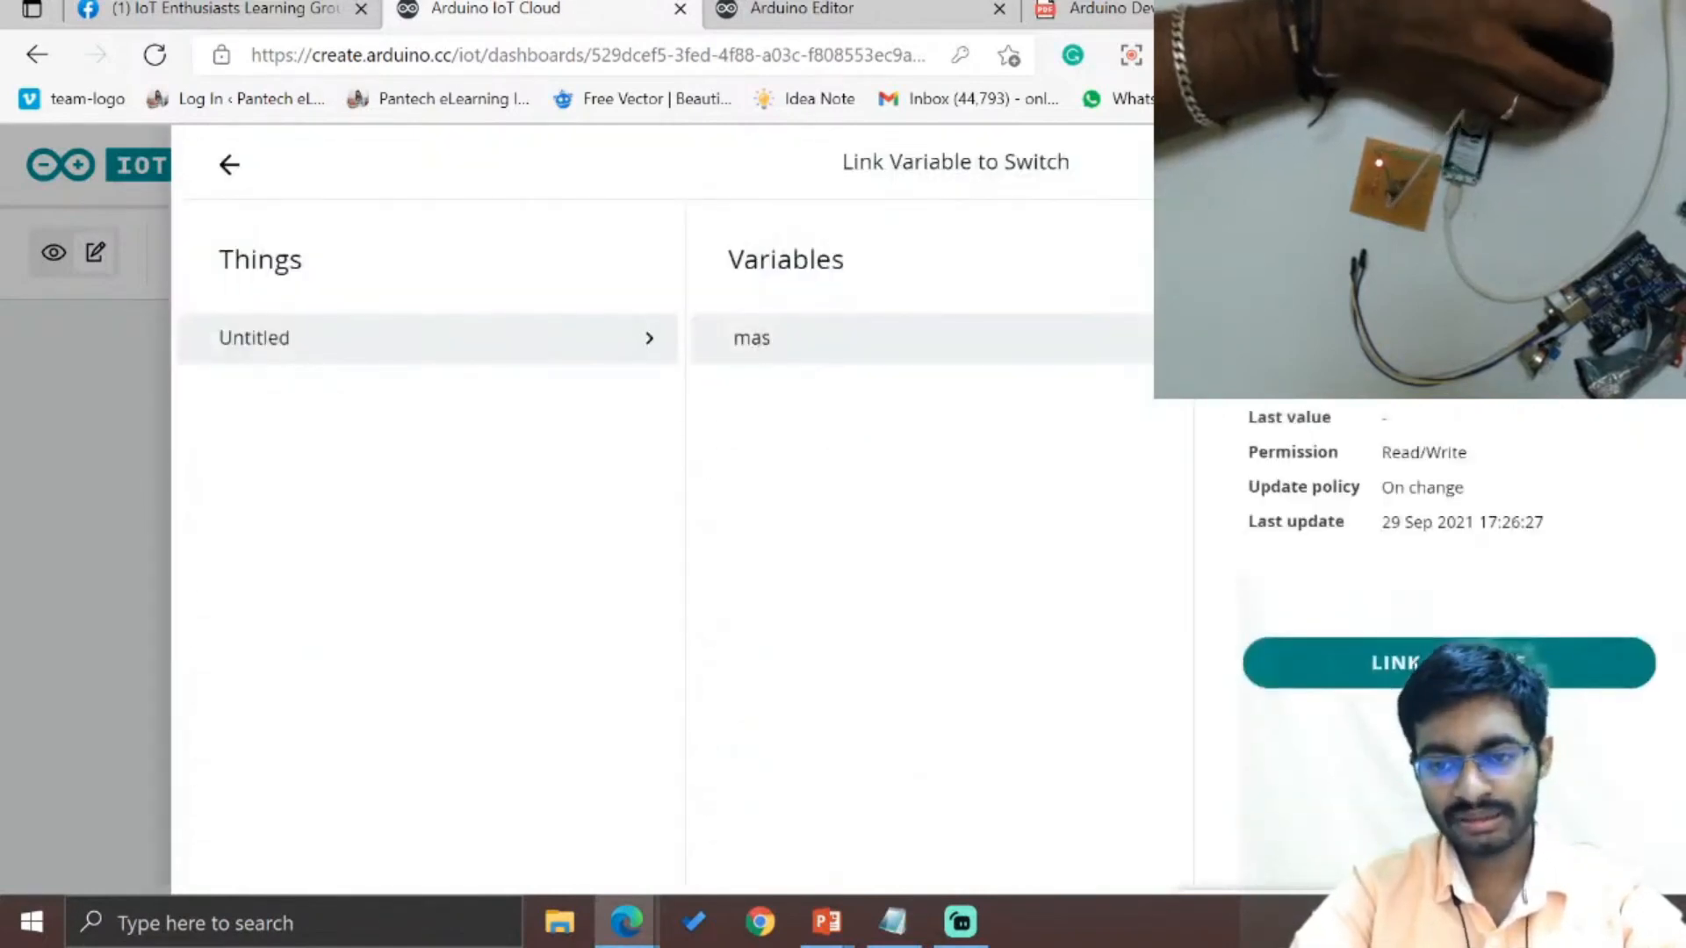
{"action": "left_click", "coordinate": [1317, 661]}
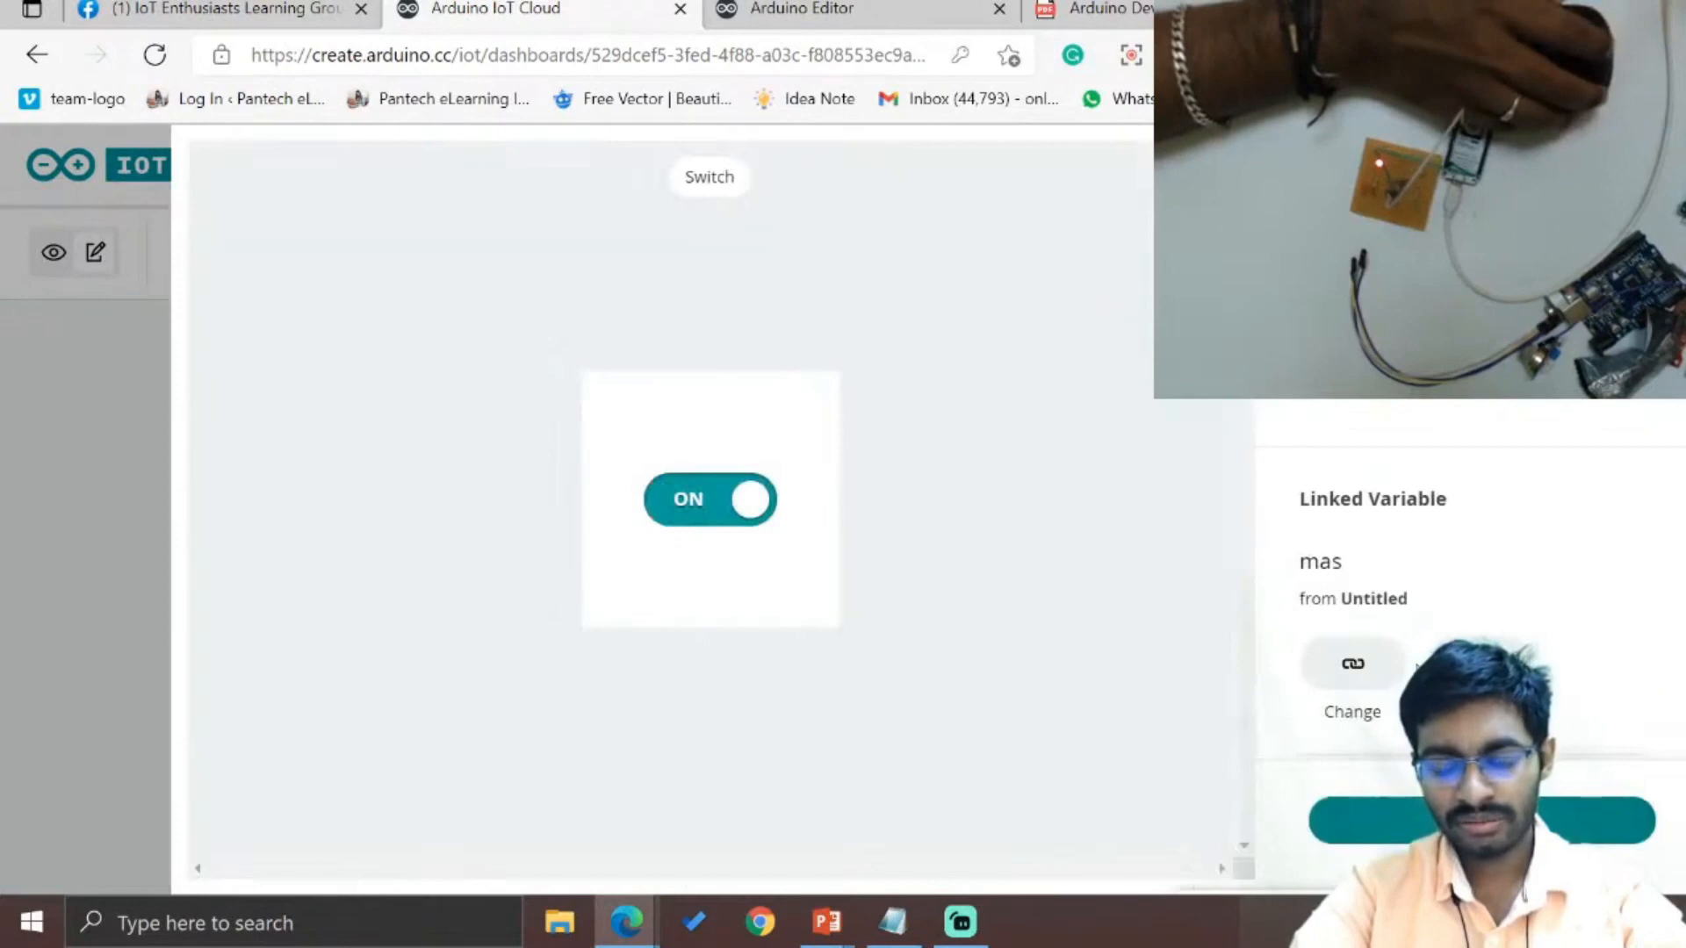
{"action": "left_click", "coordinate": [1388, 825]}
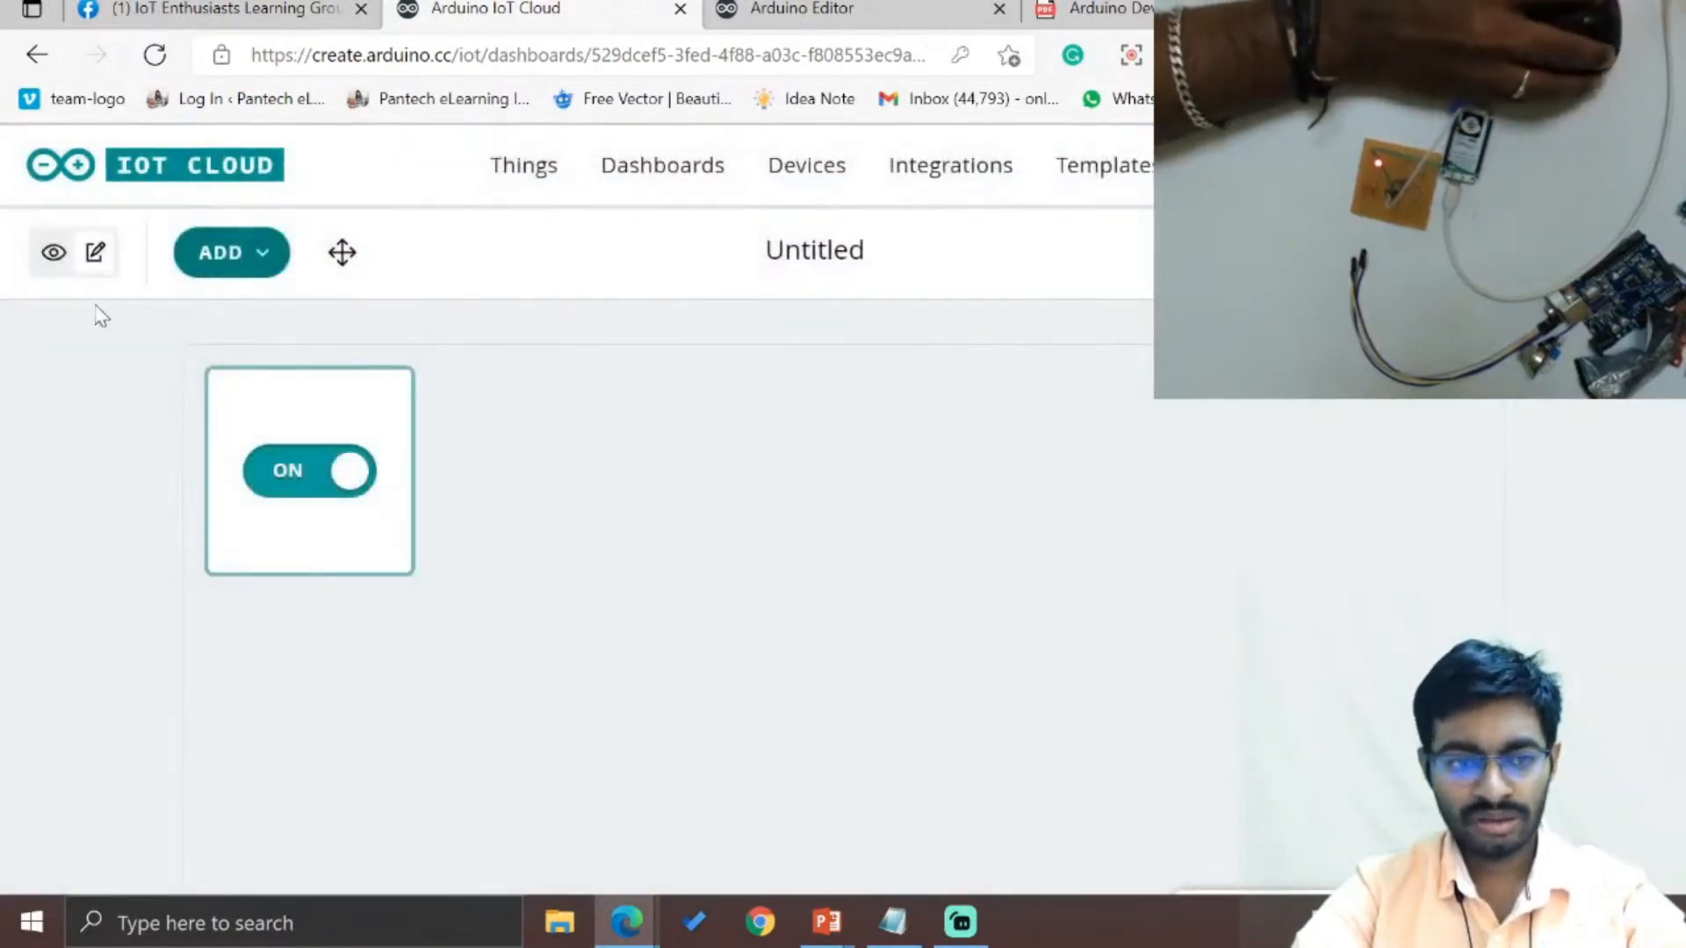
{"action": "left_click", "coordinate": [53, 253]}
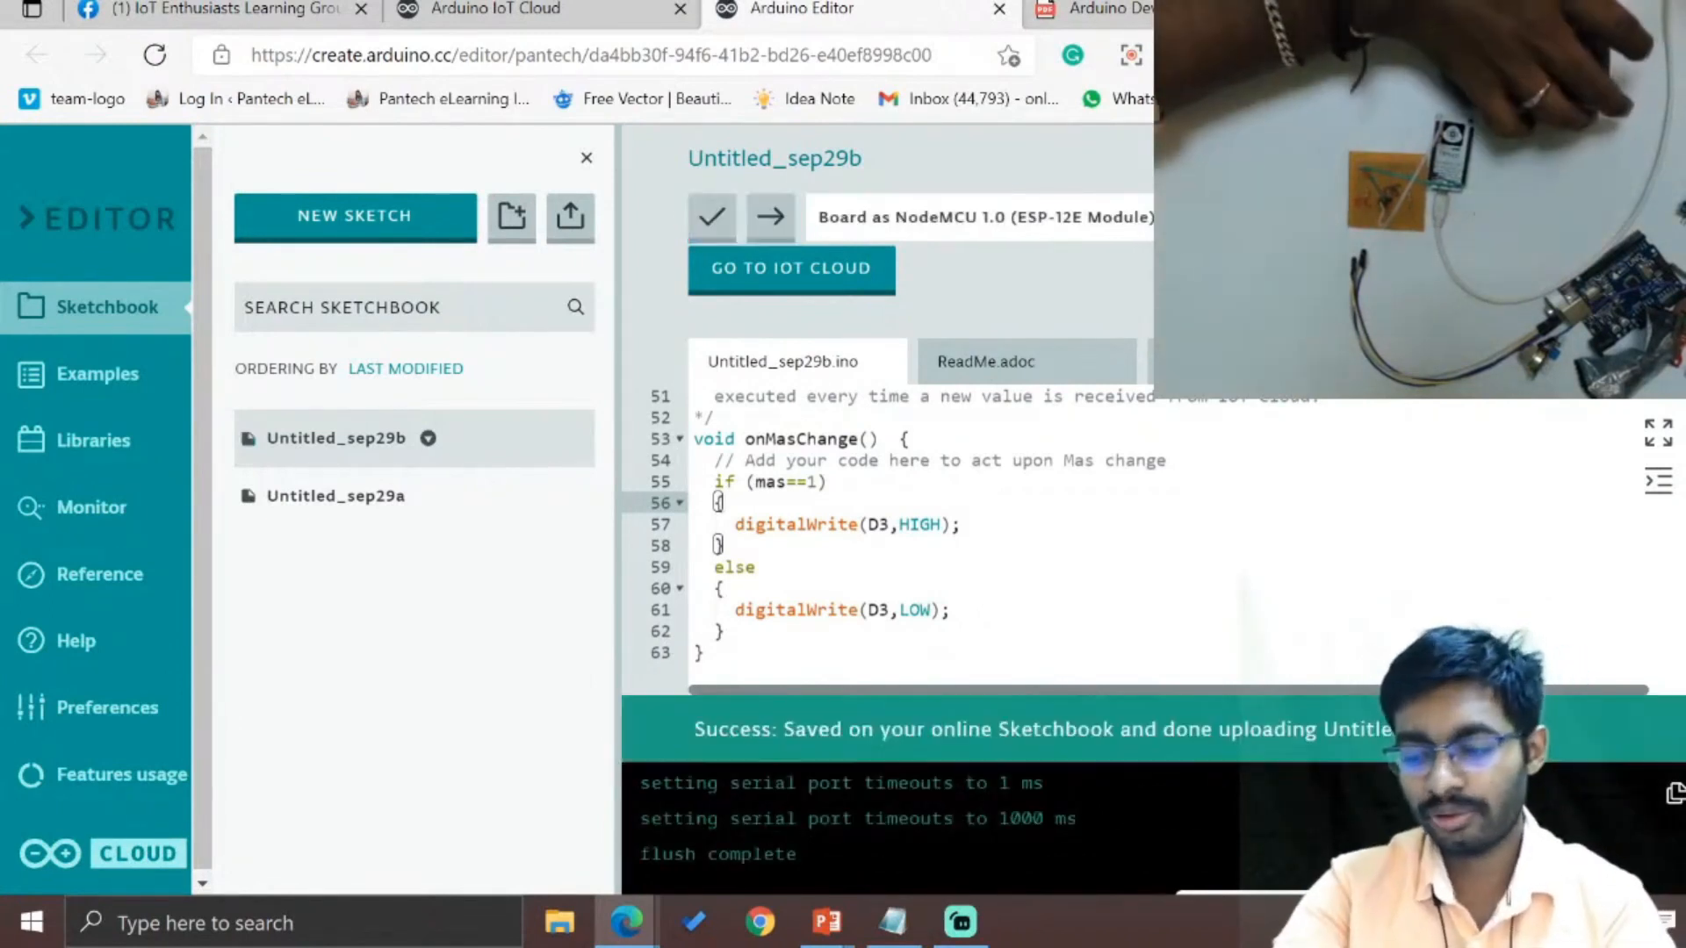
- Return to the IoT Cloud dashboard and toggle the switch off and on again to test the LED on the board
{"action": "left_click", "coordinate": [492, 8]}
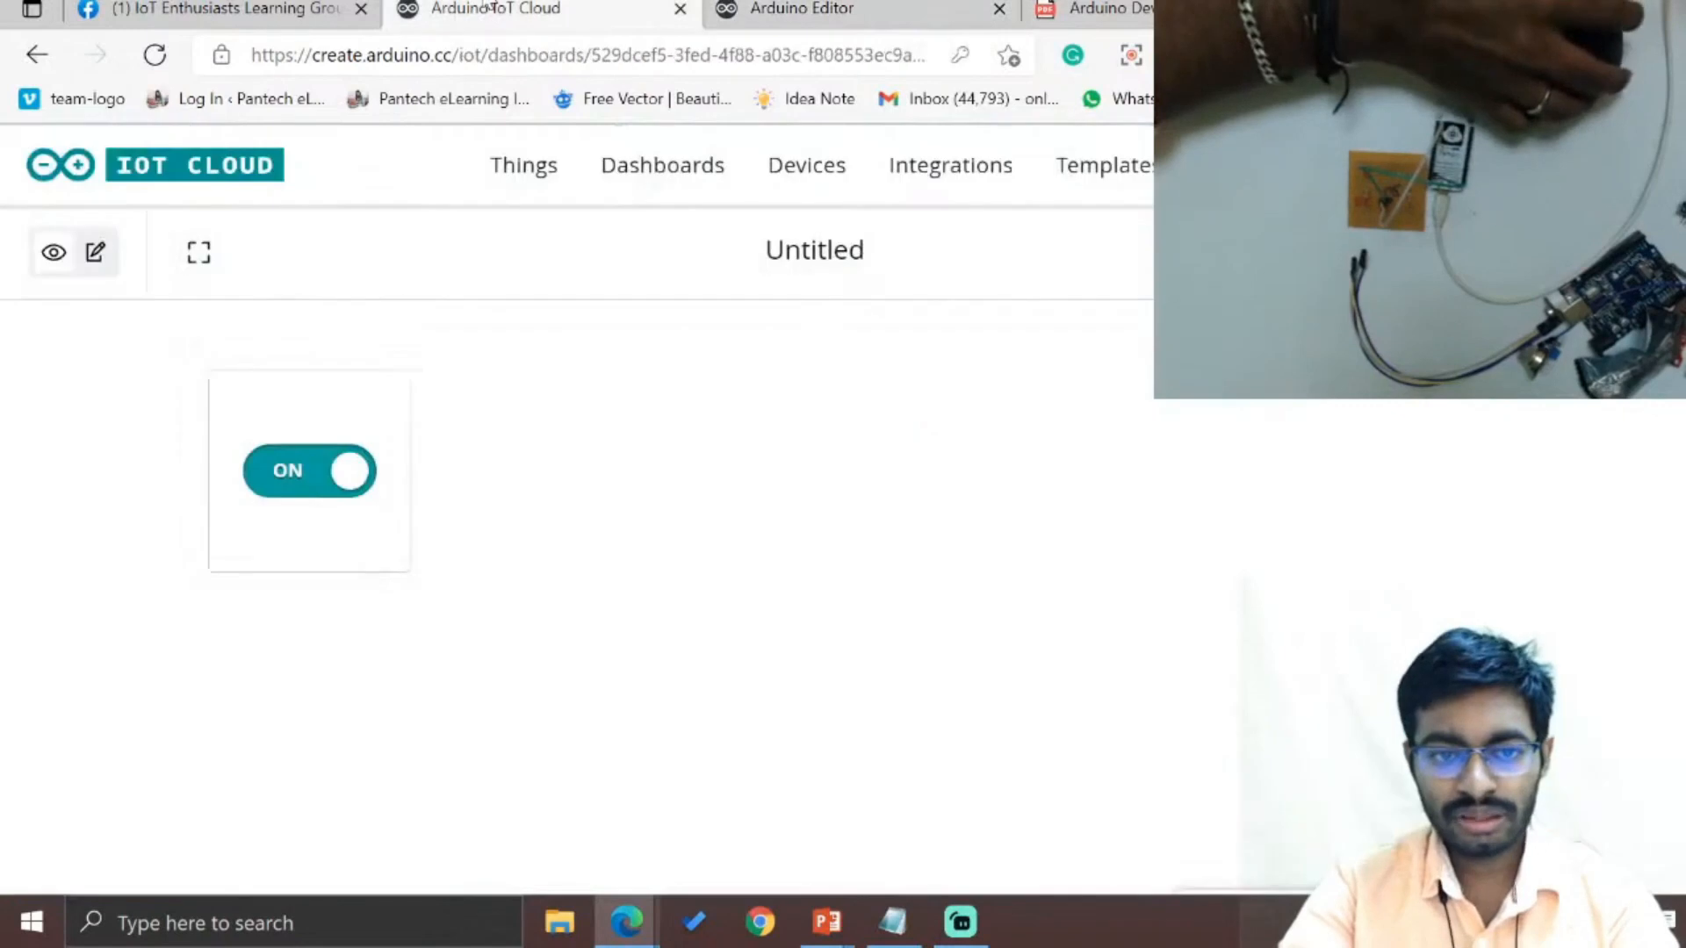
{"action": "left_click", "coordinate": [364, 493]}
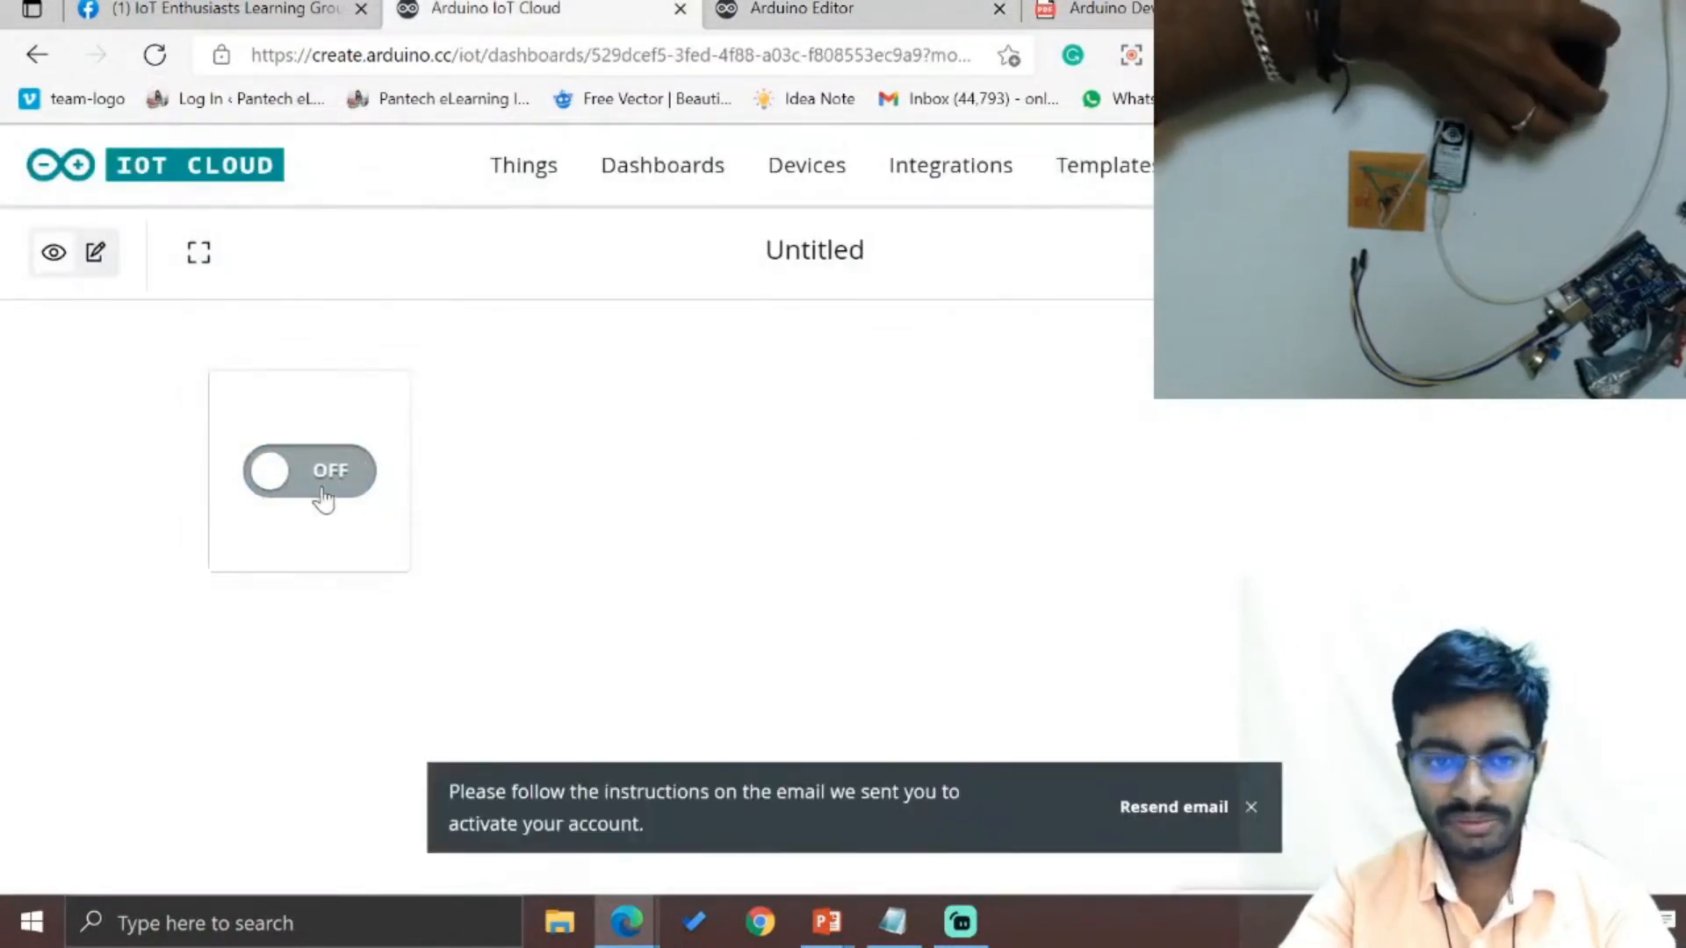
{"action": "left_click", "coordinate": [322, 497]}
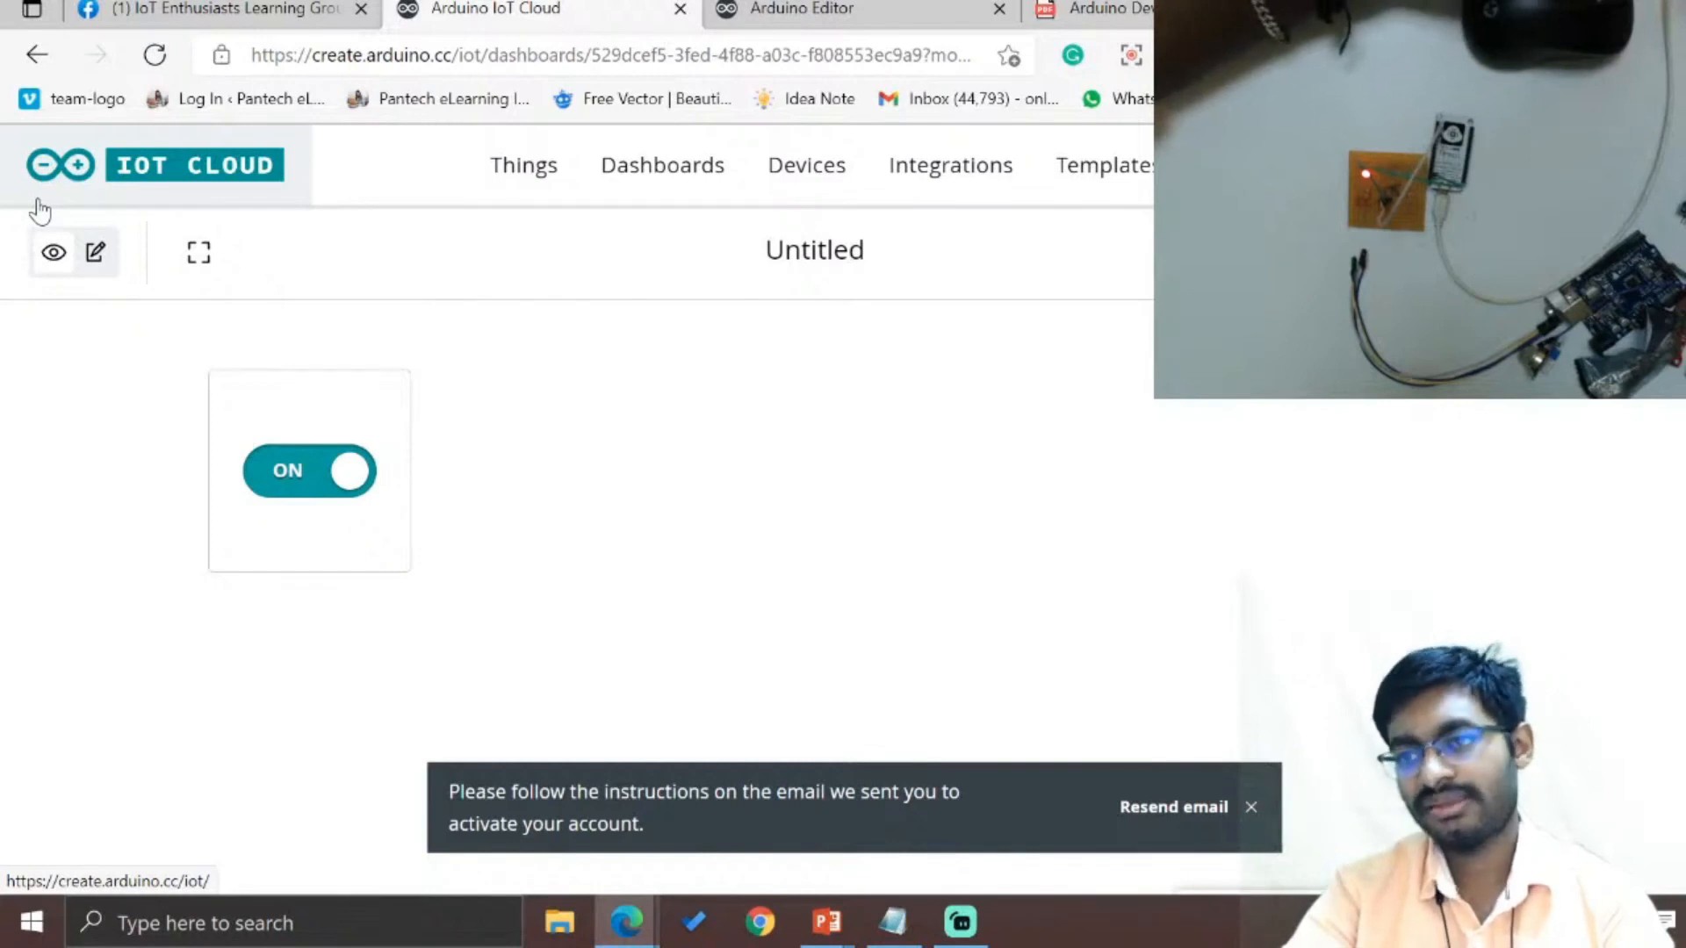
- Review the generated thing properties code in Arduino Editor, including the Thing ID, device login name, network constants and mas property
{"action": "key", "text": "ctrl+Tab"}
{"action": "scroll", "coordinate": [1036, 536], "scroll_direction": "up", "scroll_amount": 3}
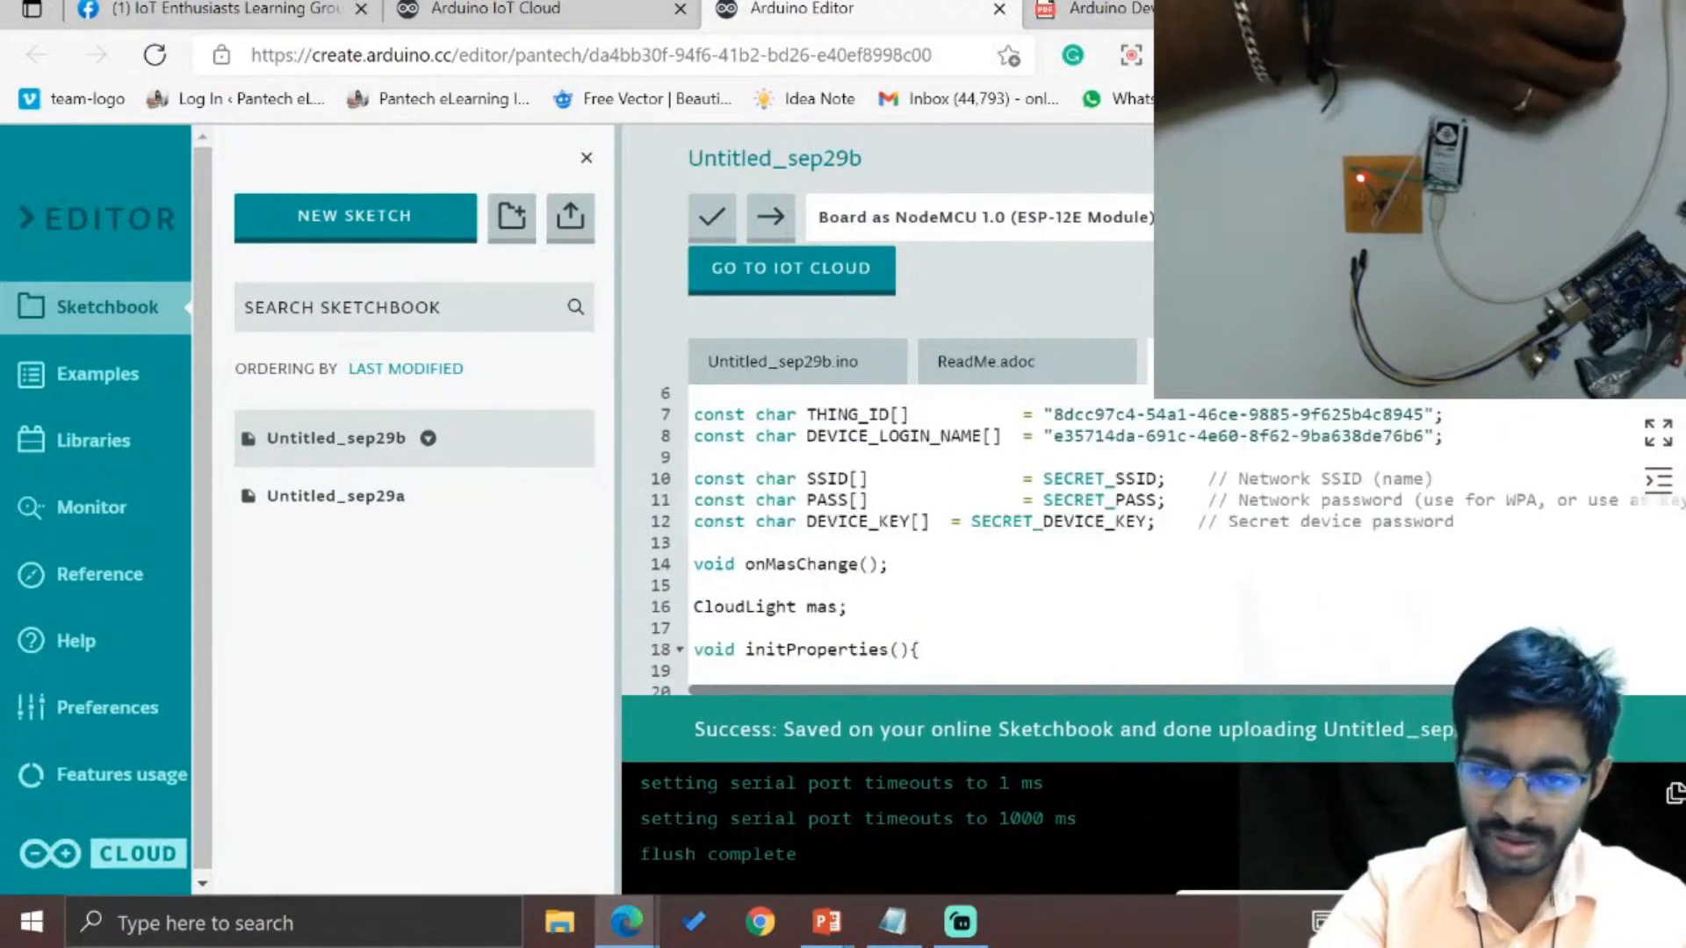
{"action": "left_click", "coordinate": [878, 598]}
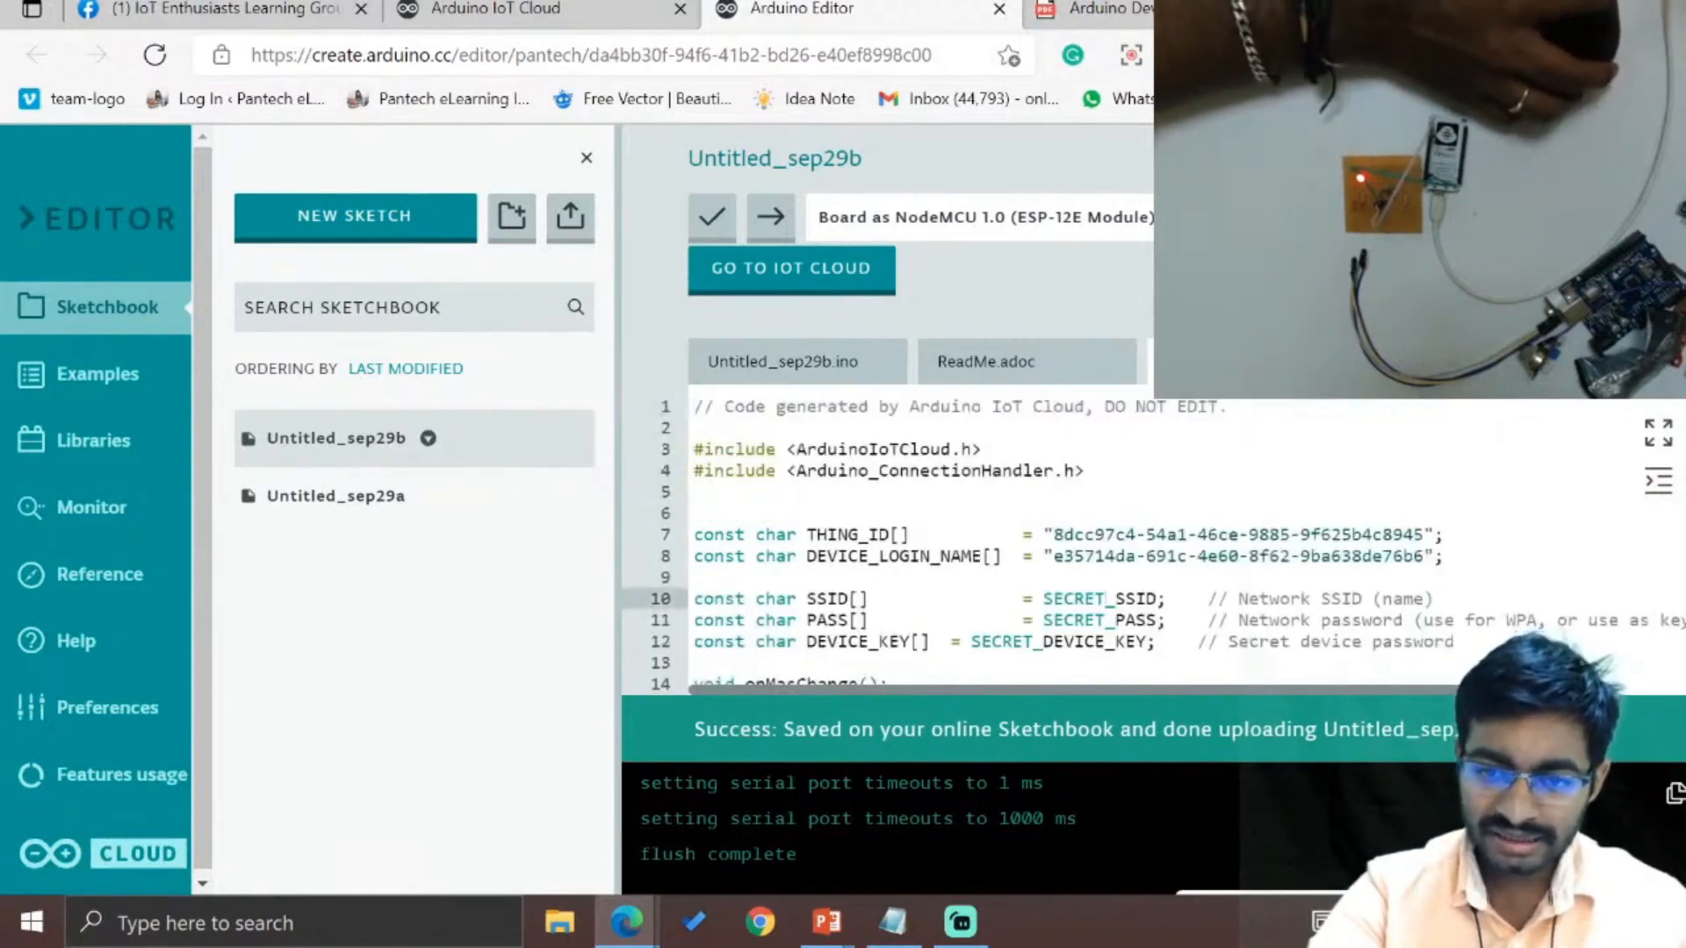
{"action": "left_click", "coordinate": [1095, 534]}
{"action": "left_click", "coordinate": [1097, 556]}
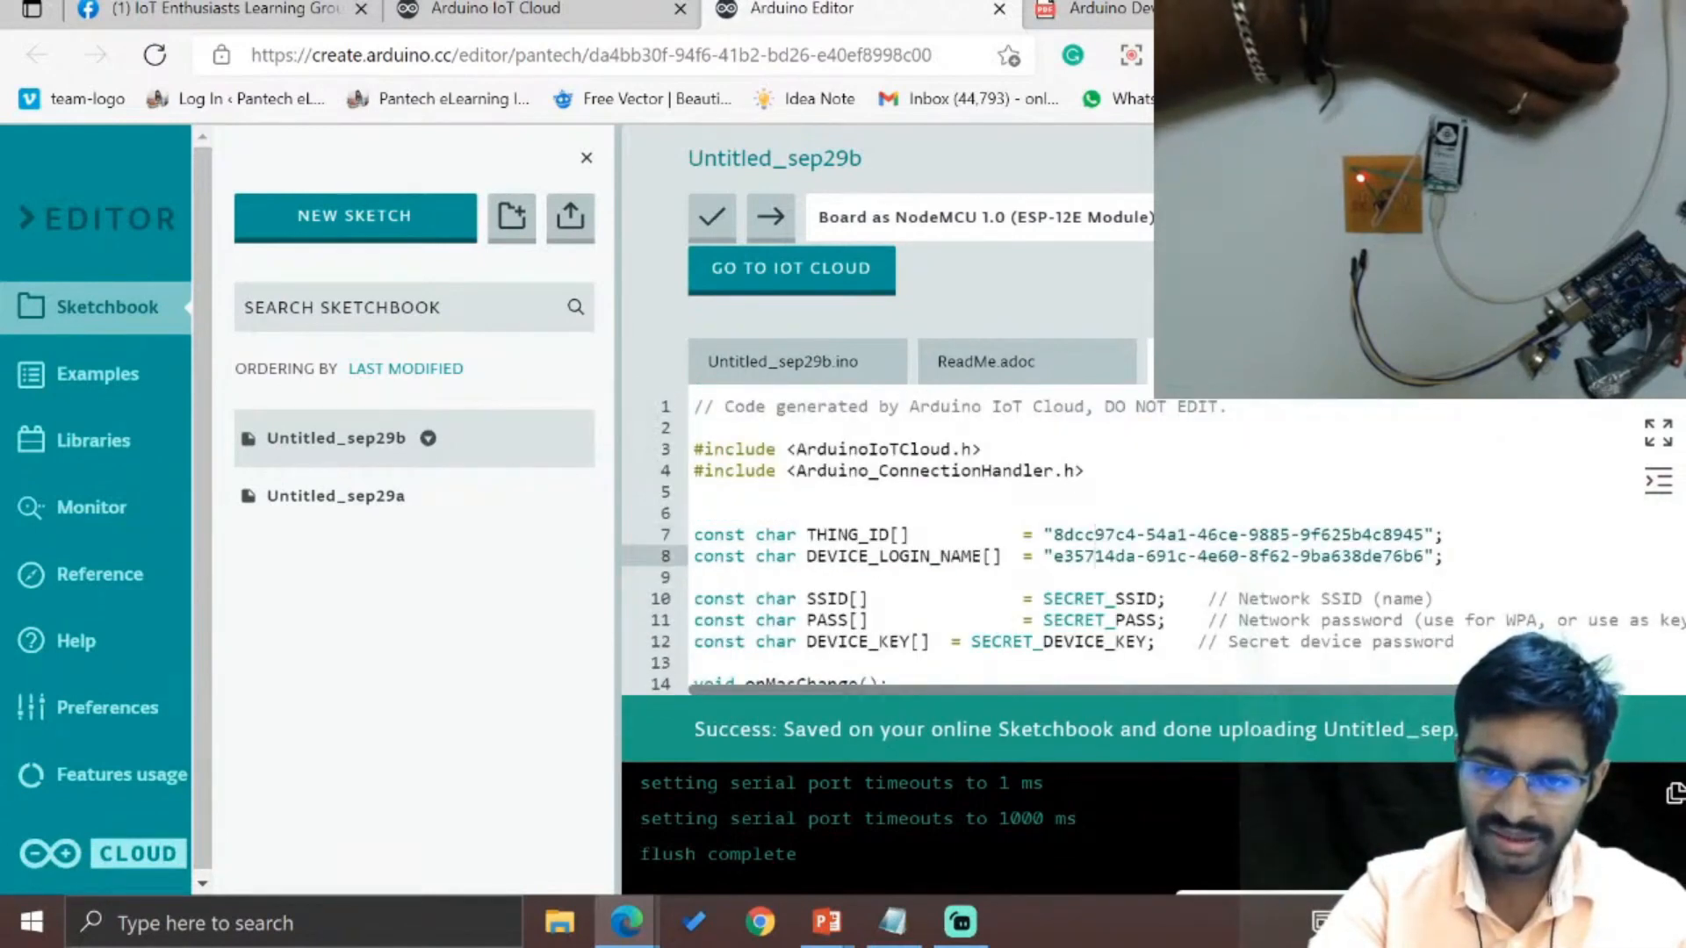
{"action": "scroll", "coordinate": [1097, 556], "scroll_direction": "down", "scroll_amount": 2}
{"action": "scroll", "coordinate": [1097, 545], "scroll_direction": "down", "scroll_amount": 4}
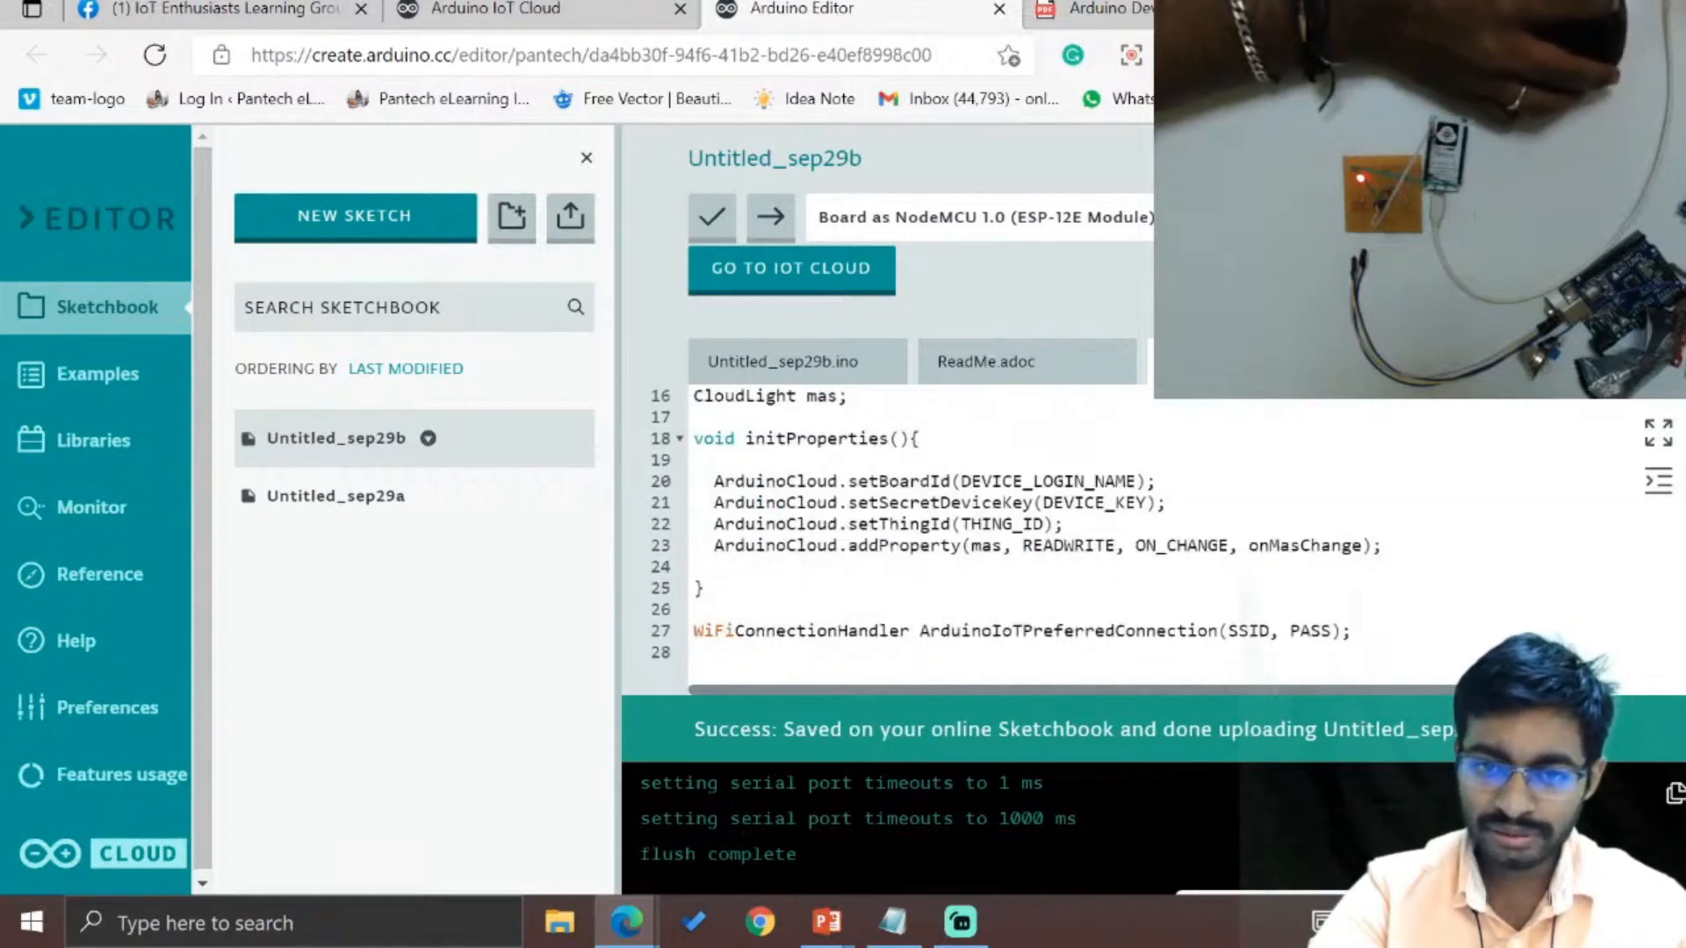
- Examine the setup and loop functions in Untitled_sep29b.ino, including the D3 pin mode and the cloud connection calls
{"action": "left_click", "coordinate": [827, 367]}
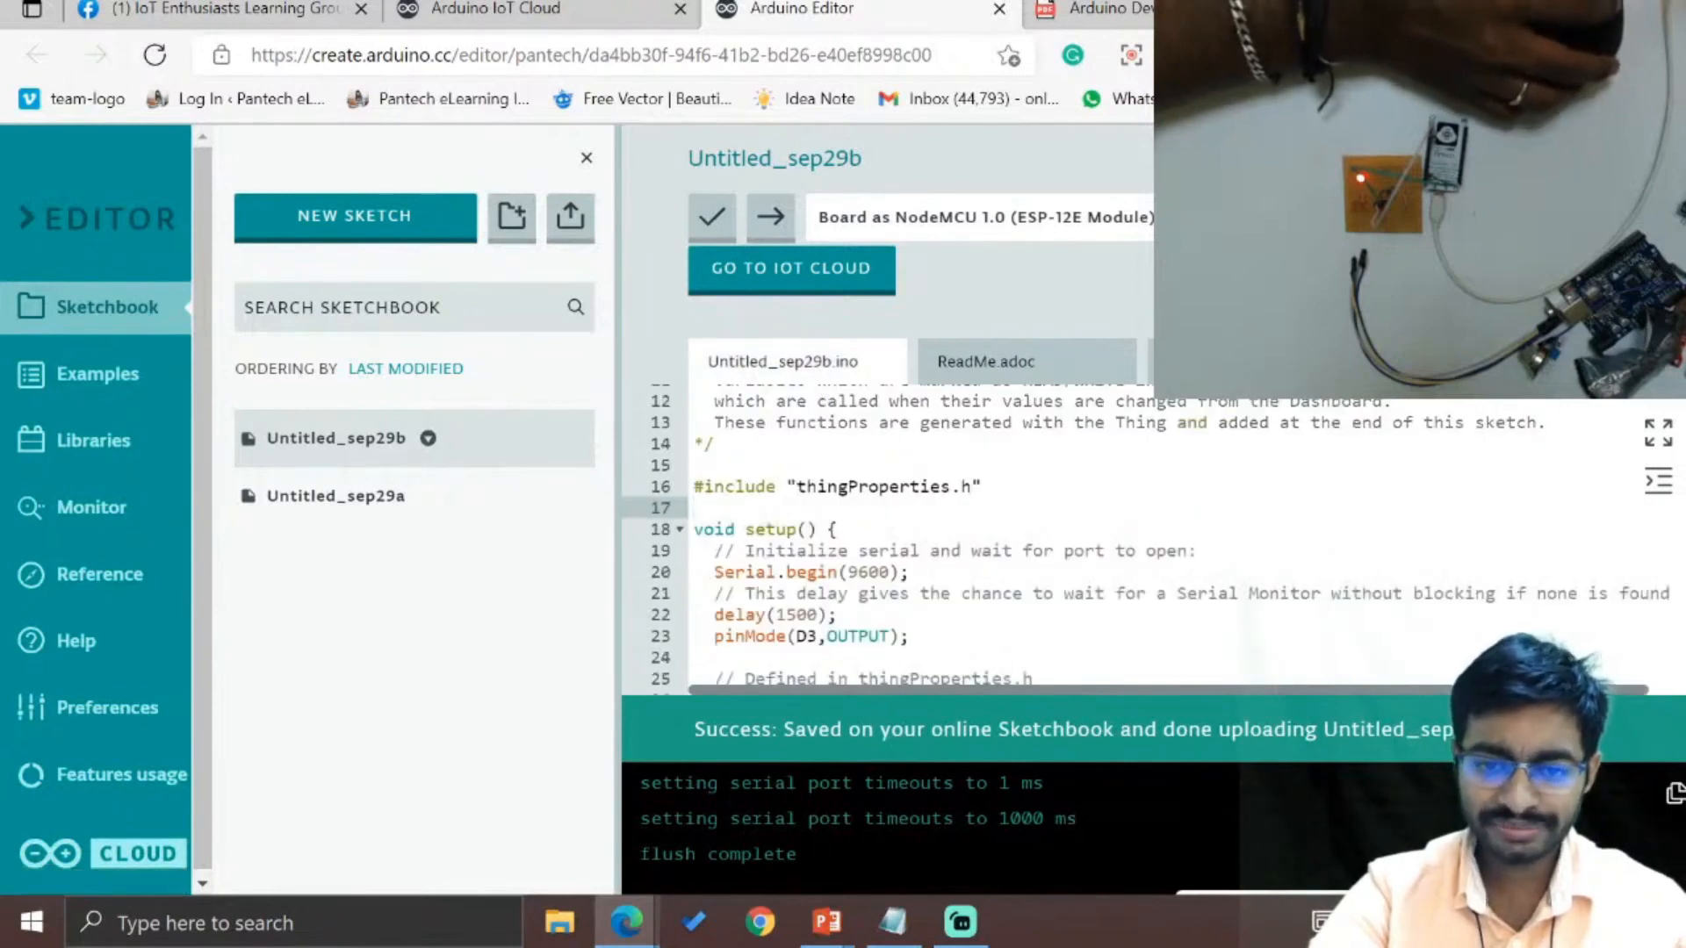
{"action": "left_click", "coordinate": [695, 656]}
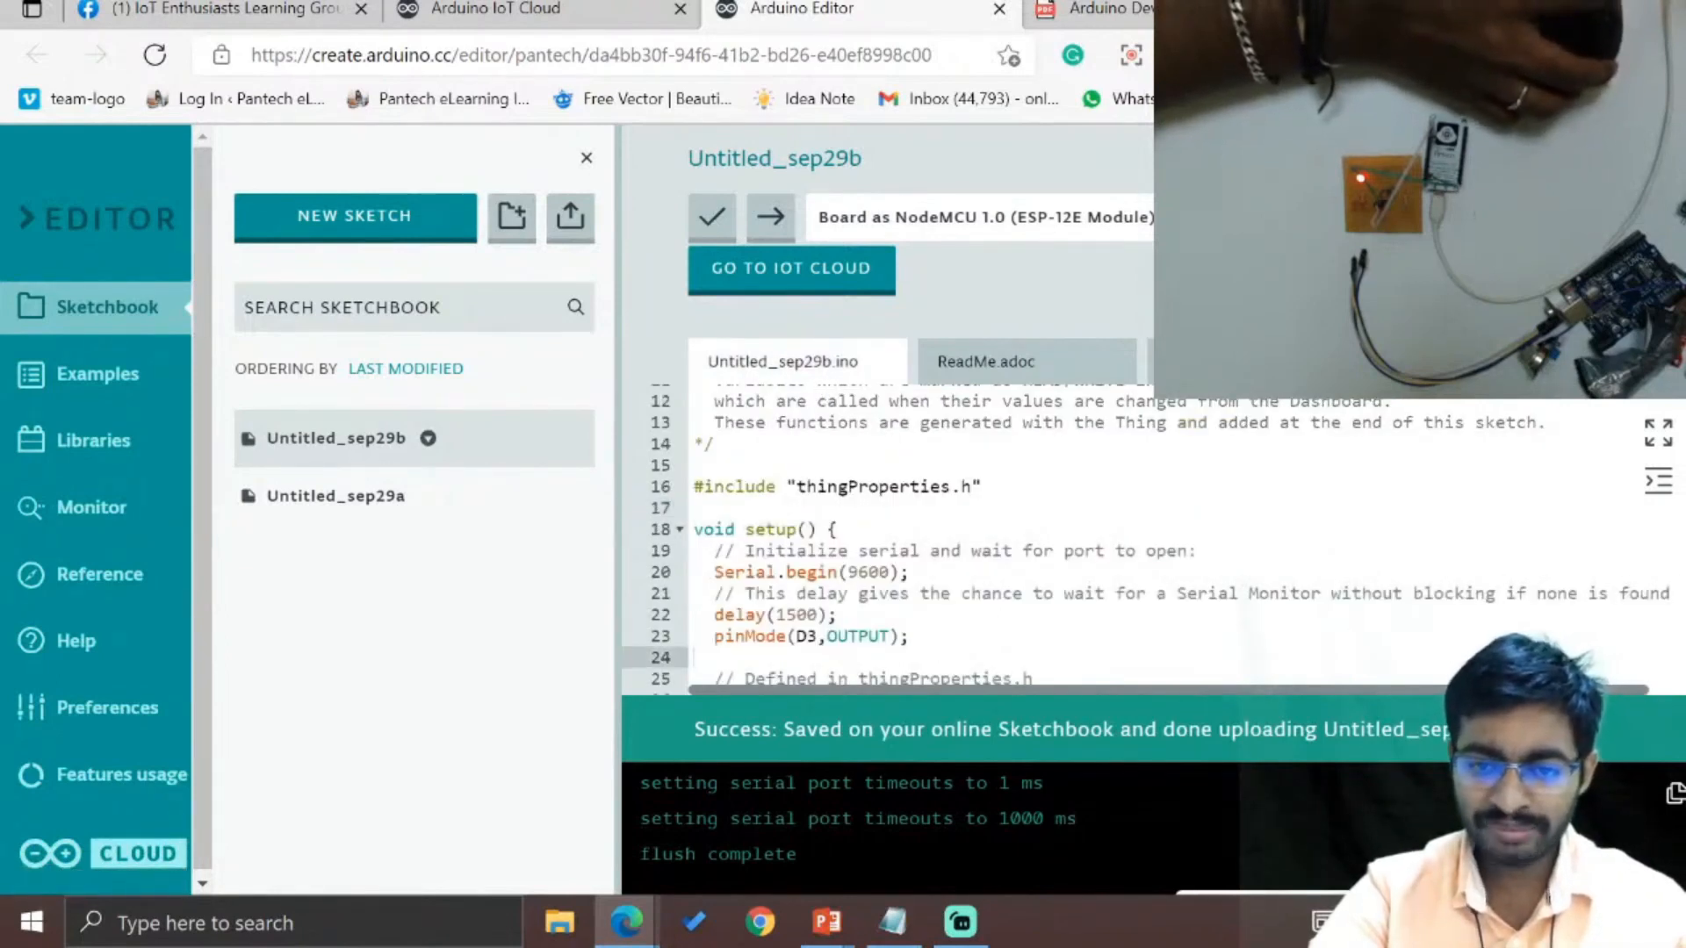
{"action": "scroll", "coordinate": [1088, 535], "scroll_direction": "down", "scroll_amount": 3}
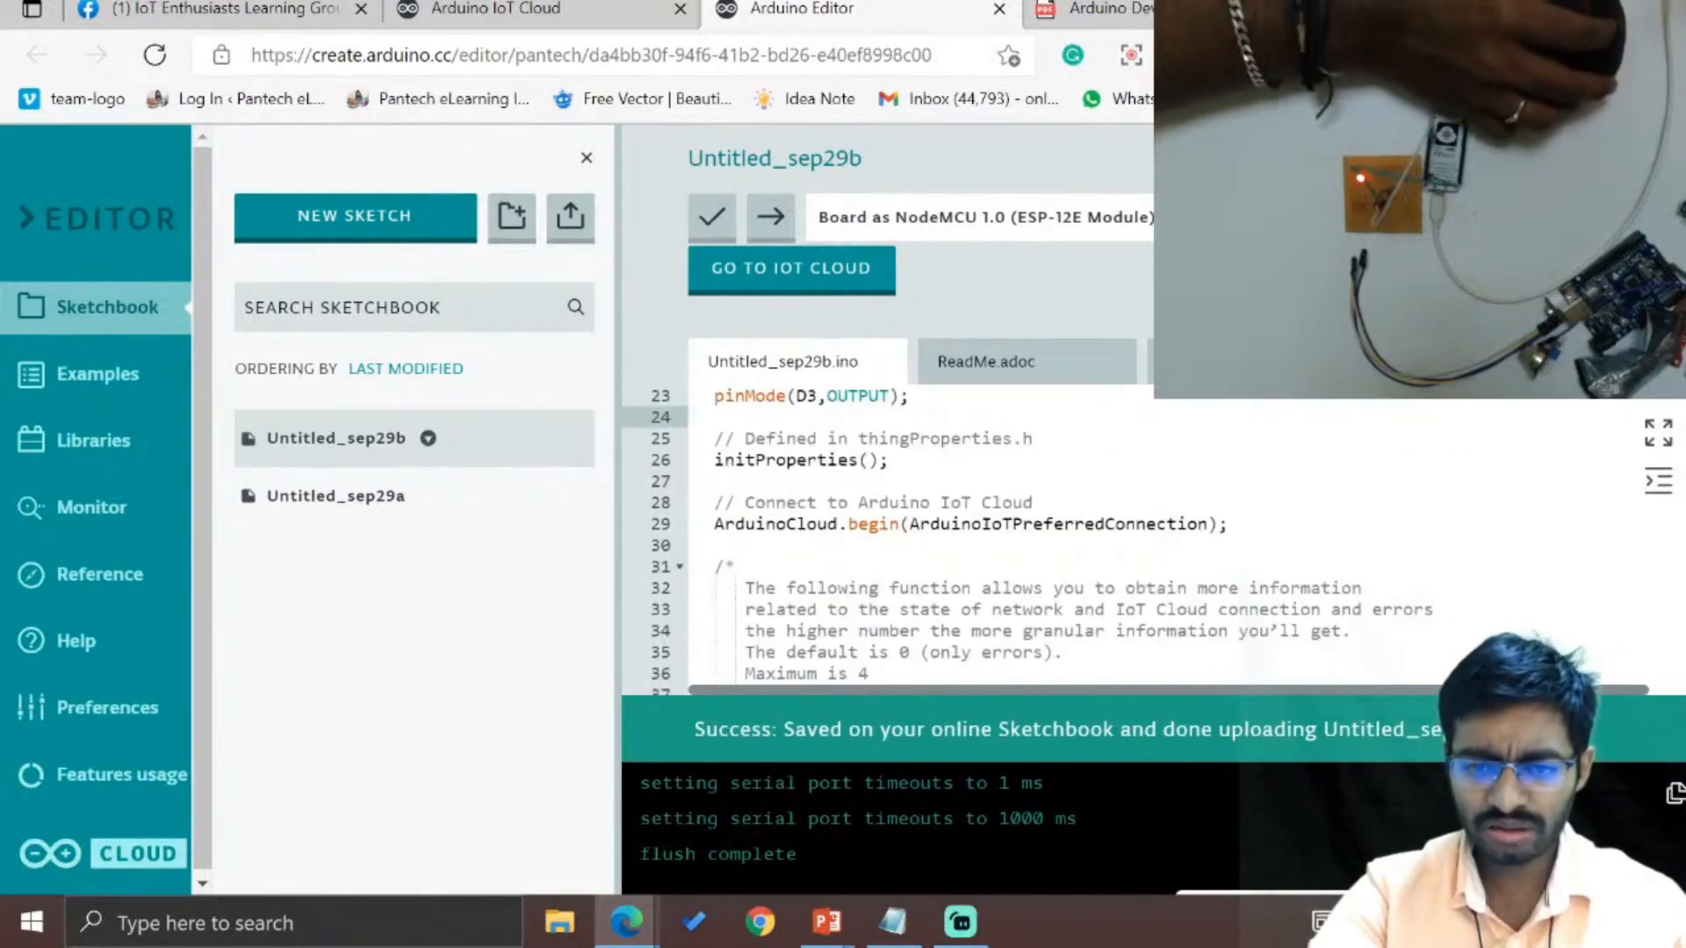
{"action": "scroll", "coordinate": [1089, 535], "scroll_direction": "up", "scroll_amount": 3}
{"action": "scroll", "coordinate": [1089, 536], "scroll_direction": "down", "scroll_amount": 4}
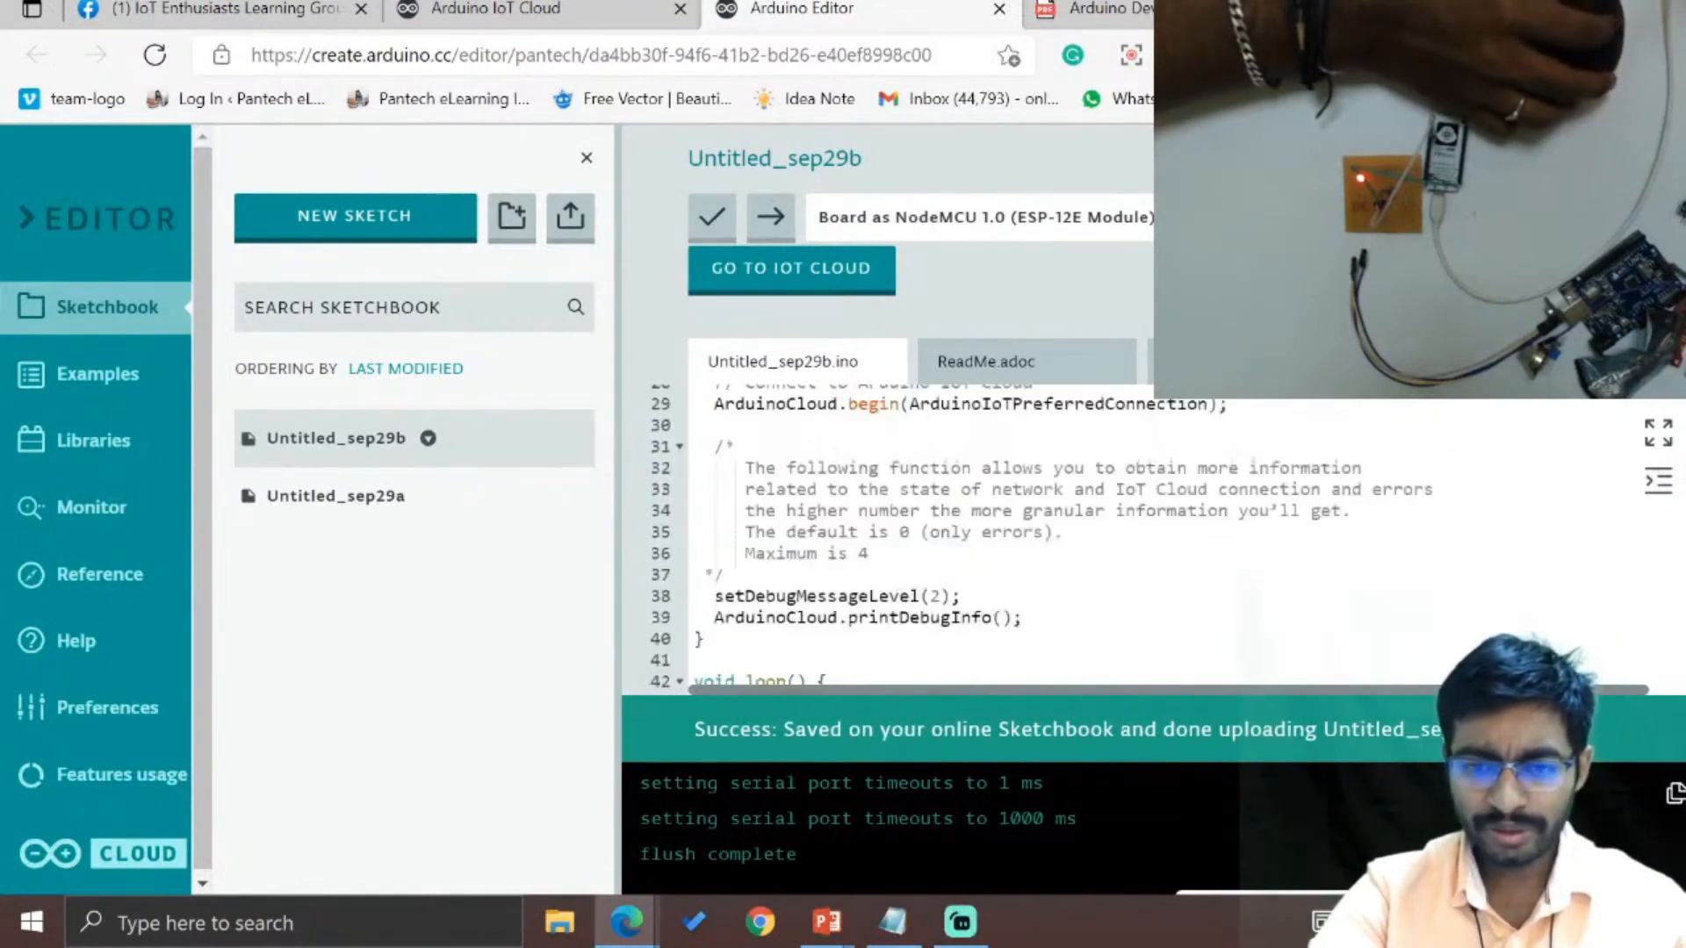
{"action": "scroll", "coordinate": [1089, 536], "scroll_direction": "down", "scroll_amount": 2}
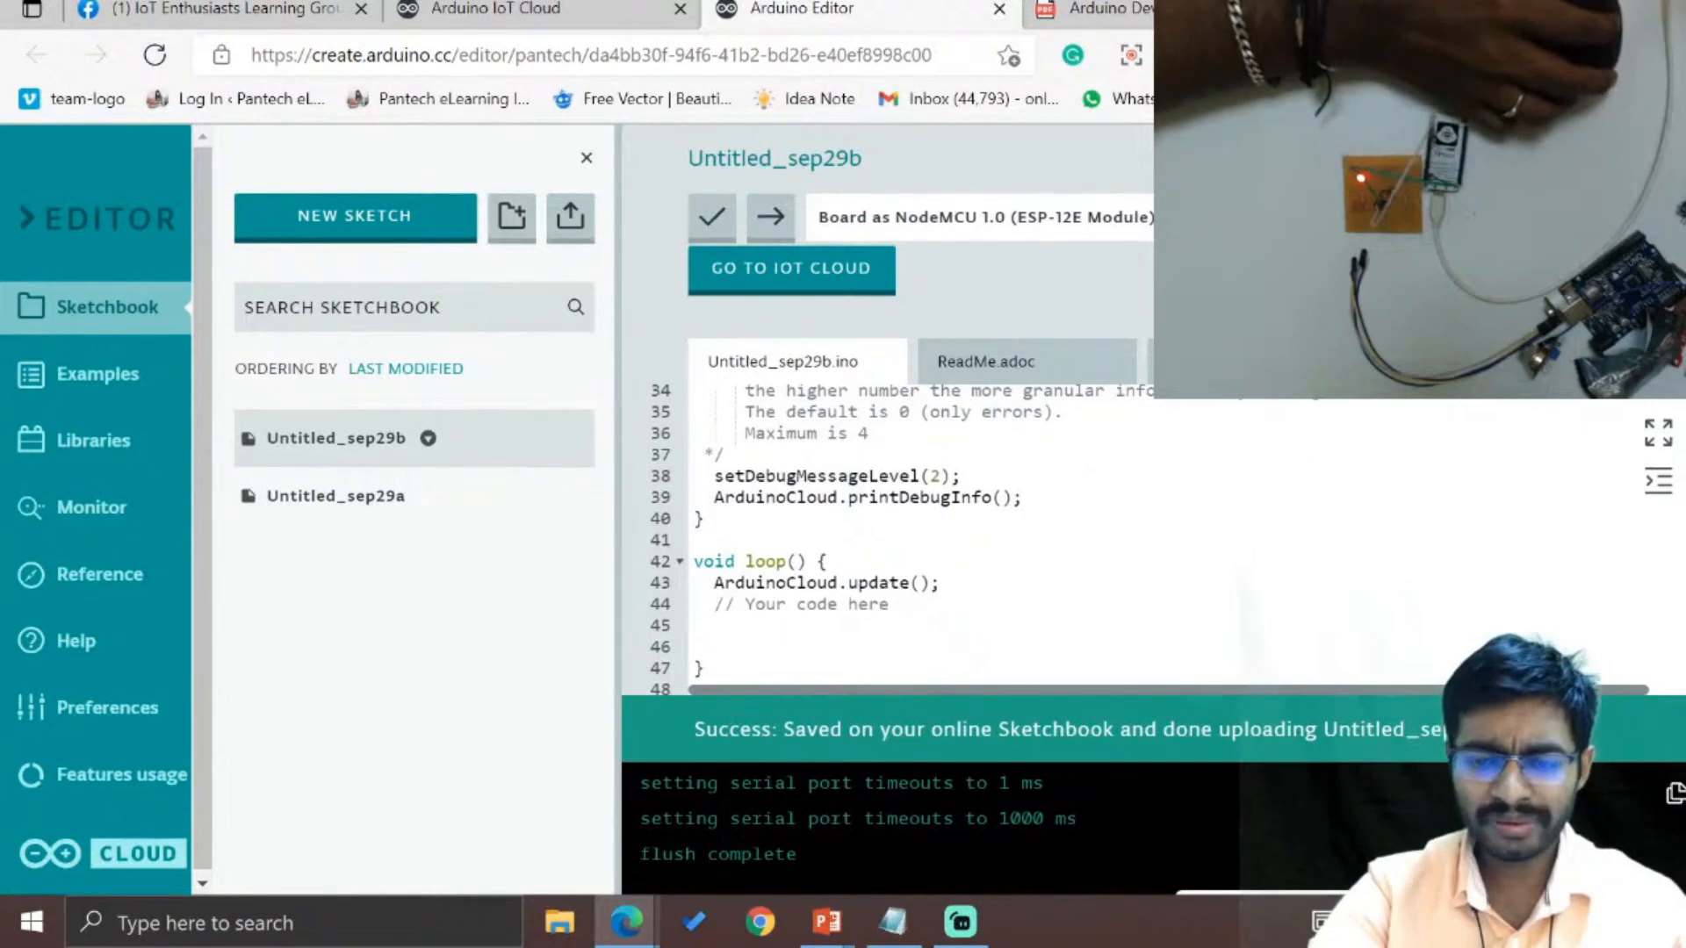
{"action": "scroll", "coordinate": [1089, 536], "scroll_direction": "down", "scroll_amount": 3}
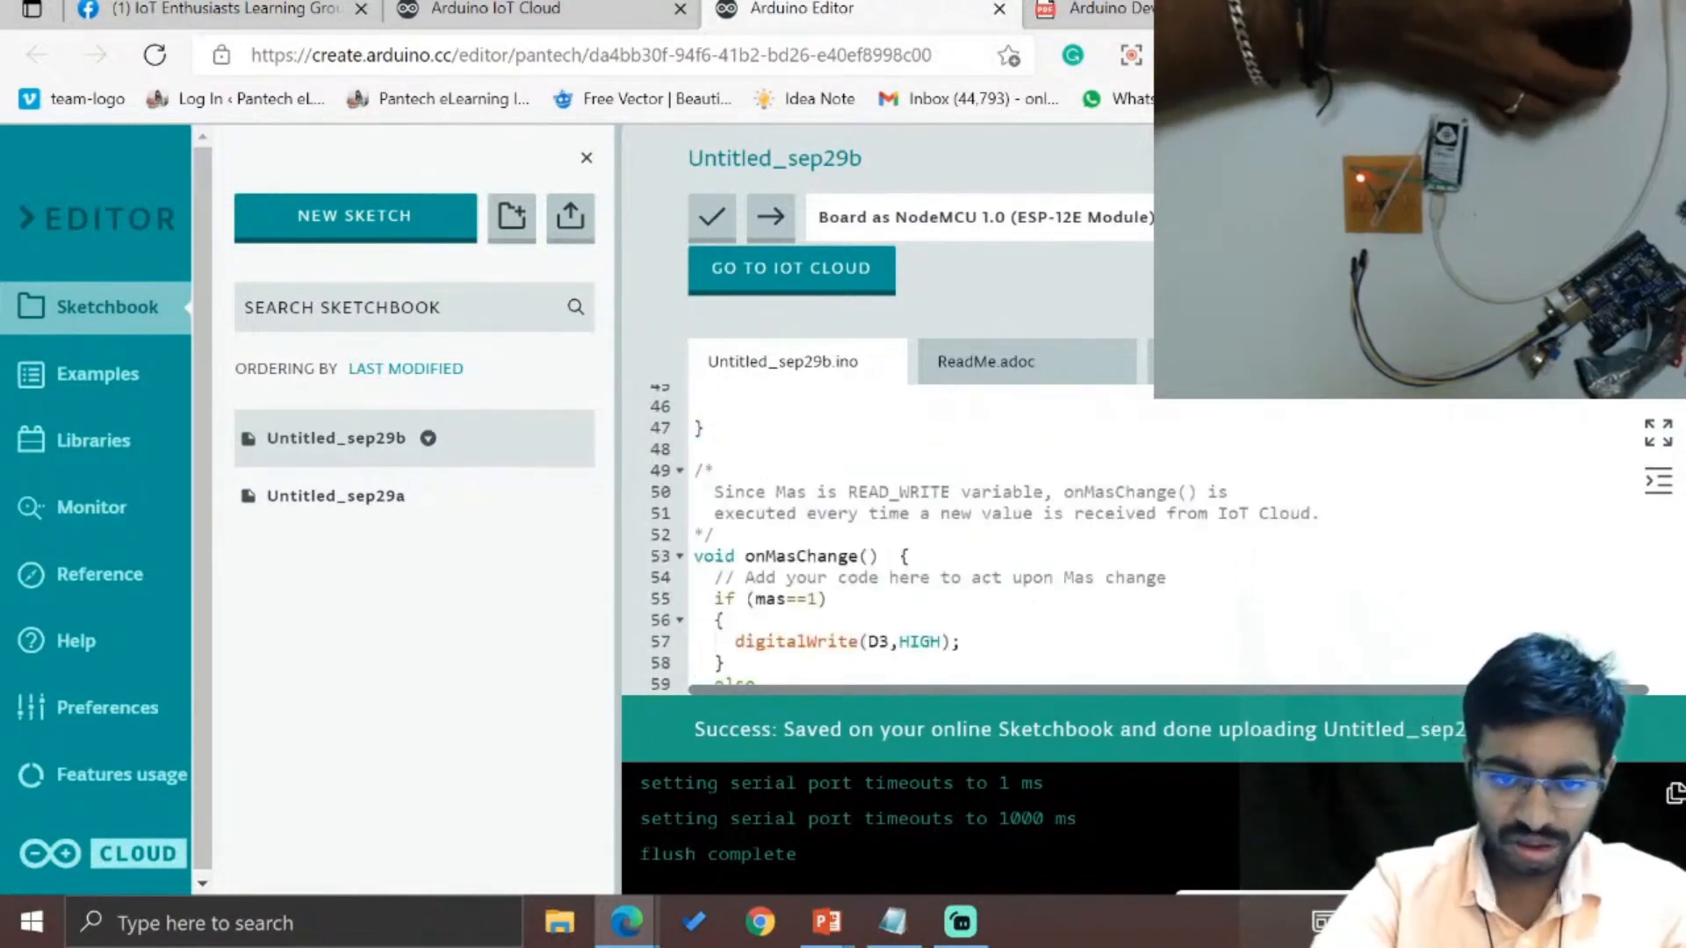
- Examine the onMasChange function and its if/else branches that write D3 HIGH or LOW depending on mas
{"action": "scroll", "coordinate": [1089, 536], "scroll_direction": "down", "scroll_amount": 2}
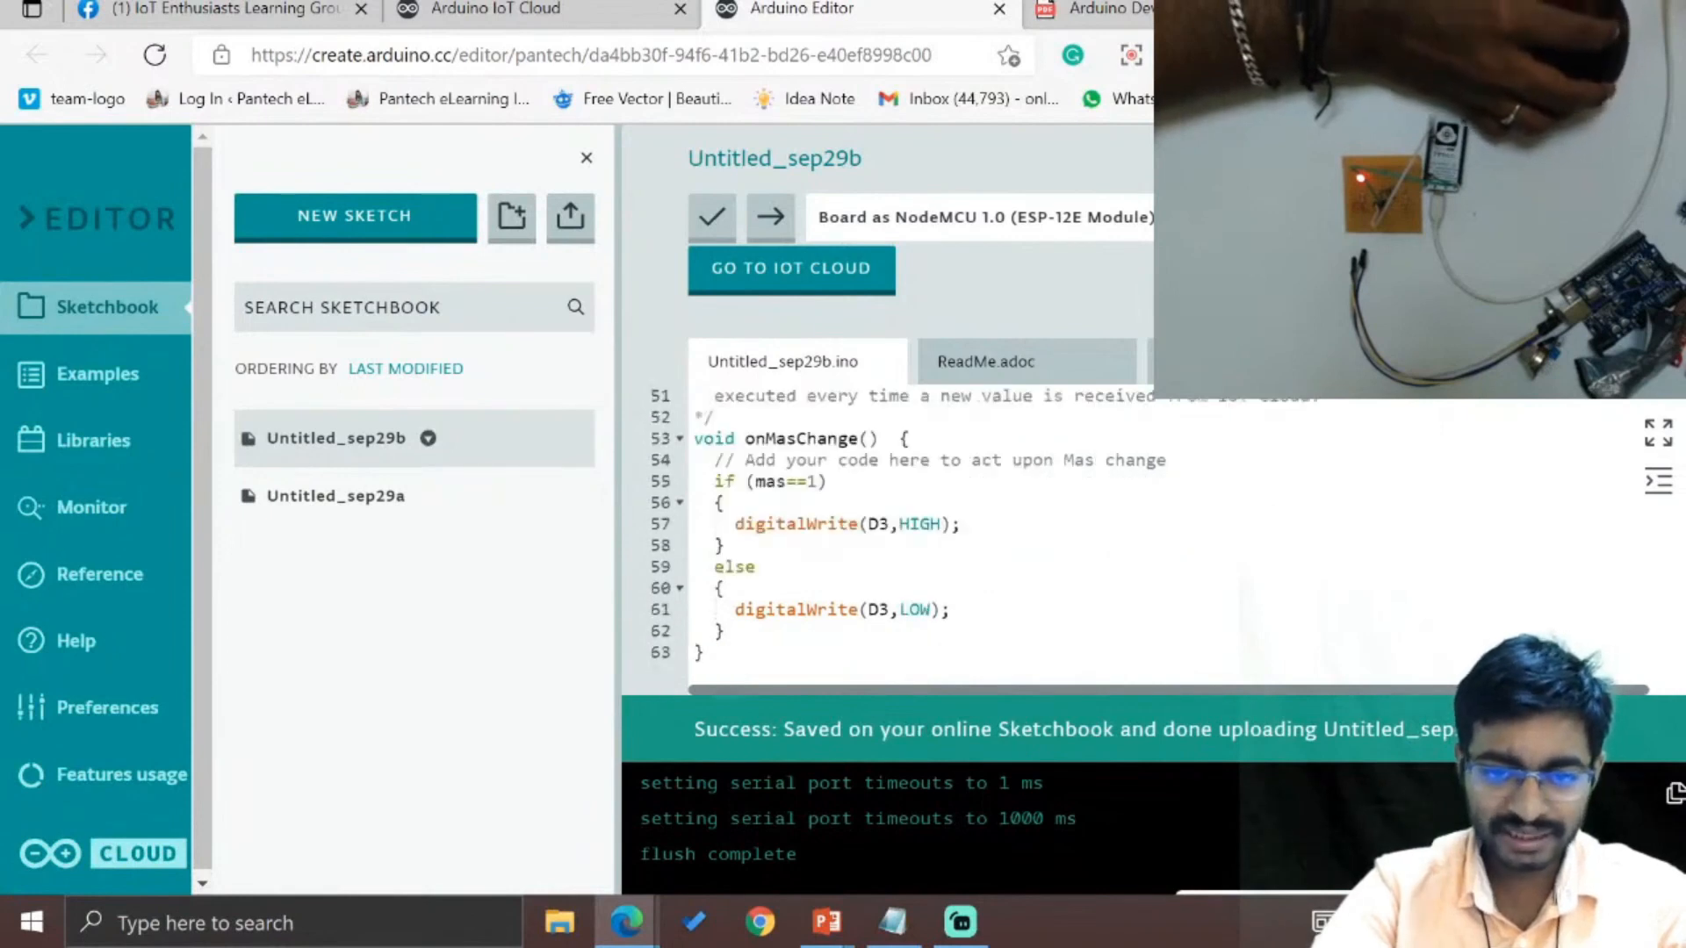
{"action": "left_click_drag", "start_coordinate": [756, 439], "coordinate": [898, 439]}
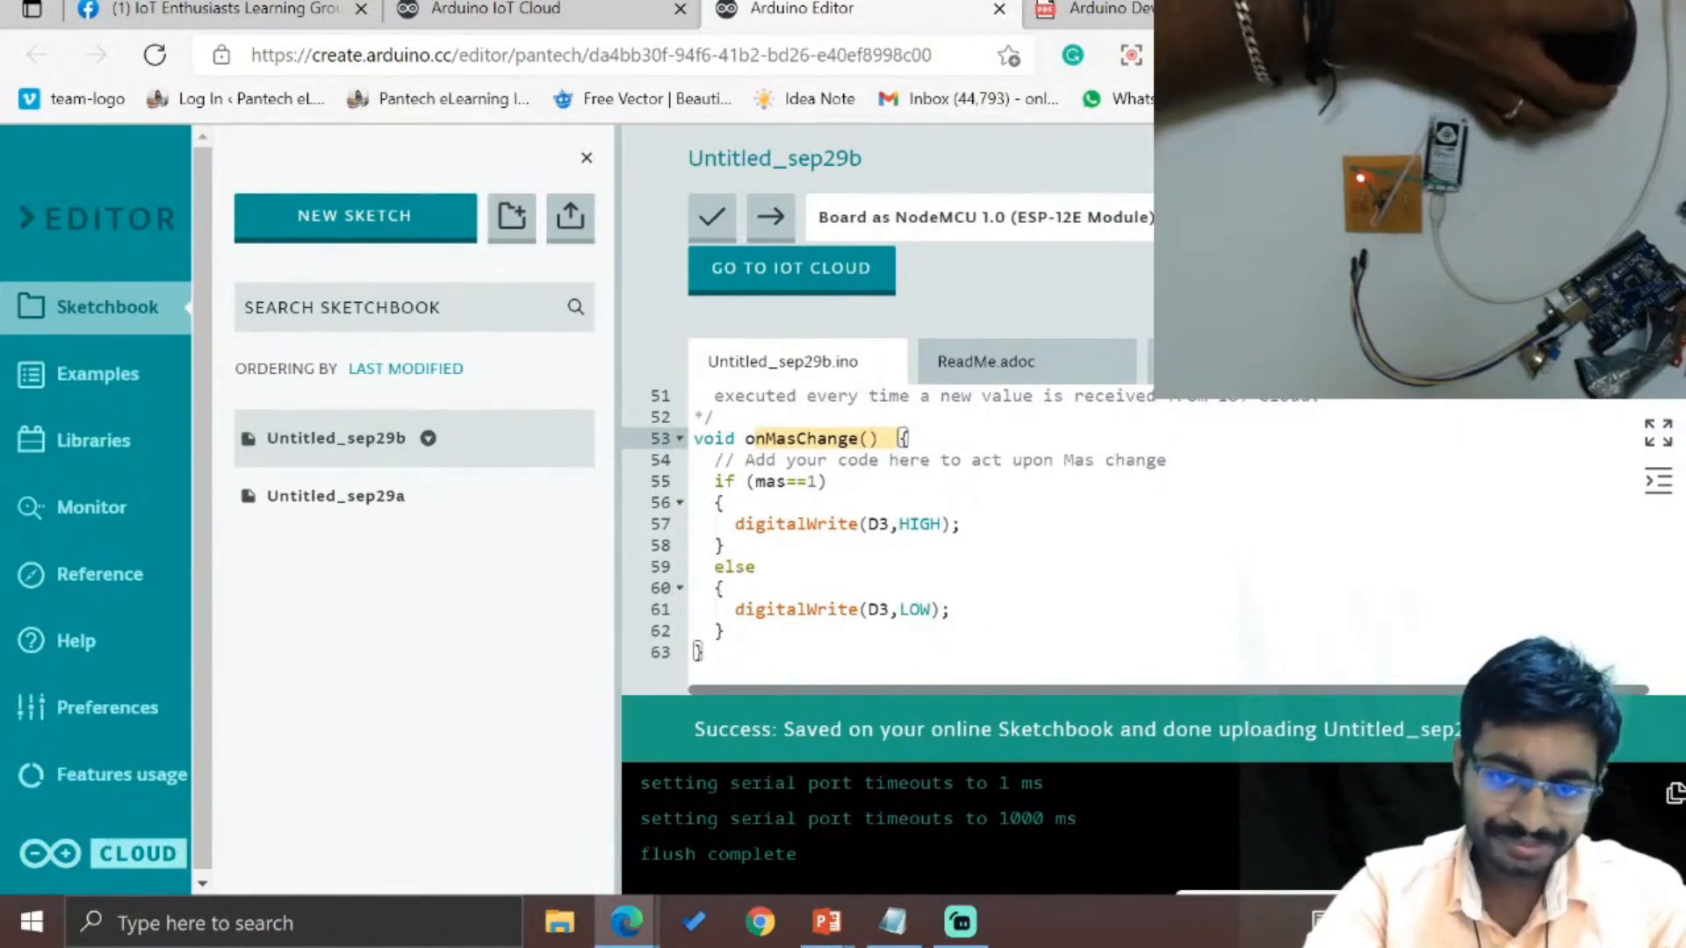
{"action": "left_click", "coordinate": [797, 482]}
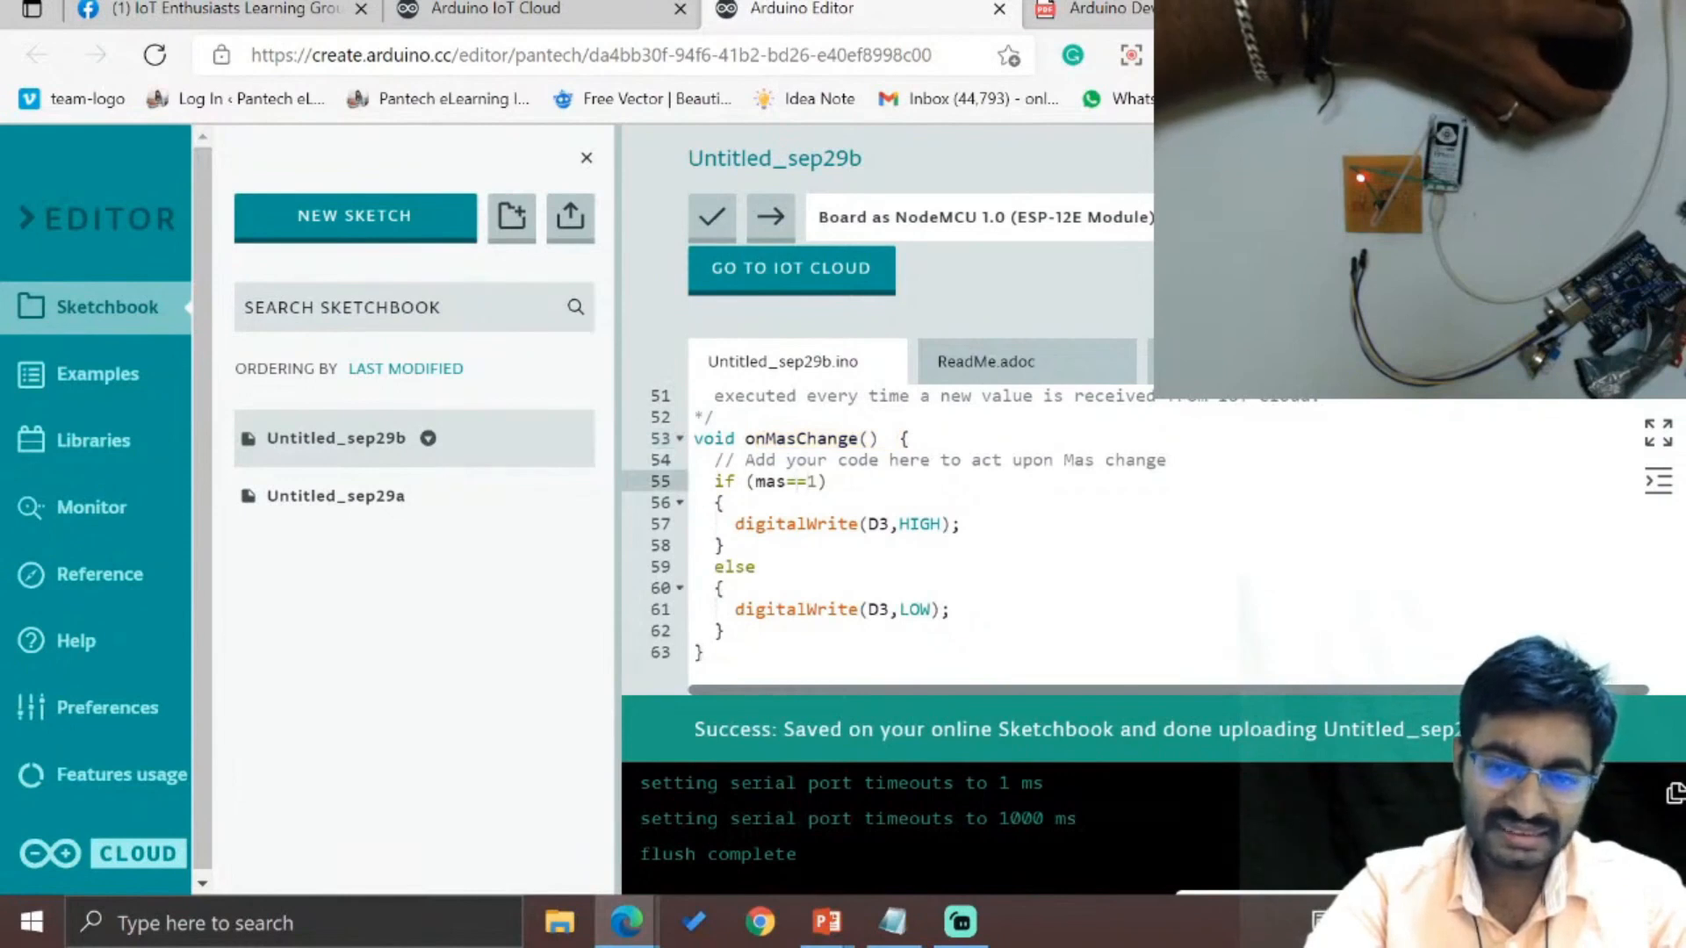
{"action": "left_click", "coordinate": [722, 546]}
{"action": "left_click", "coordinate": [721, 589]}
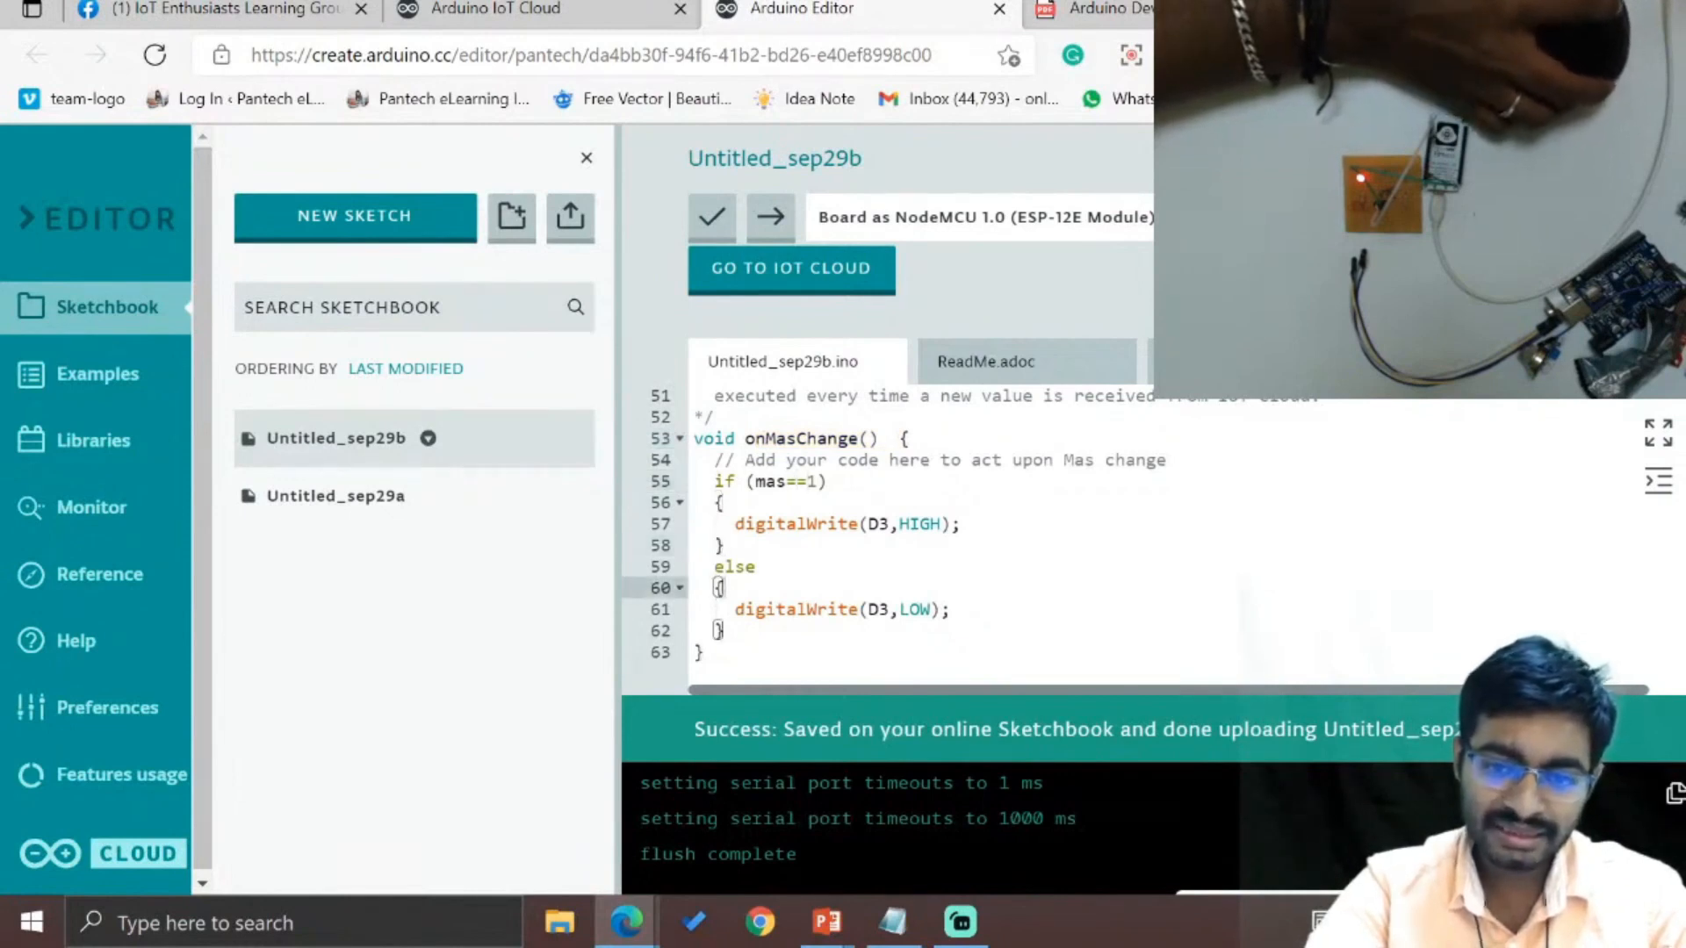
{"action": "left_click", "coordinate": [932, 609]}
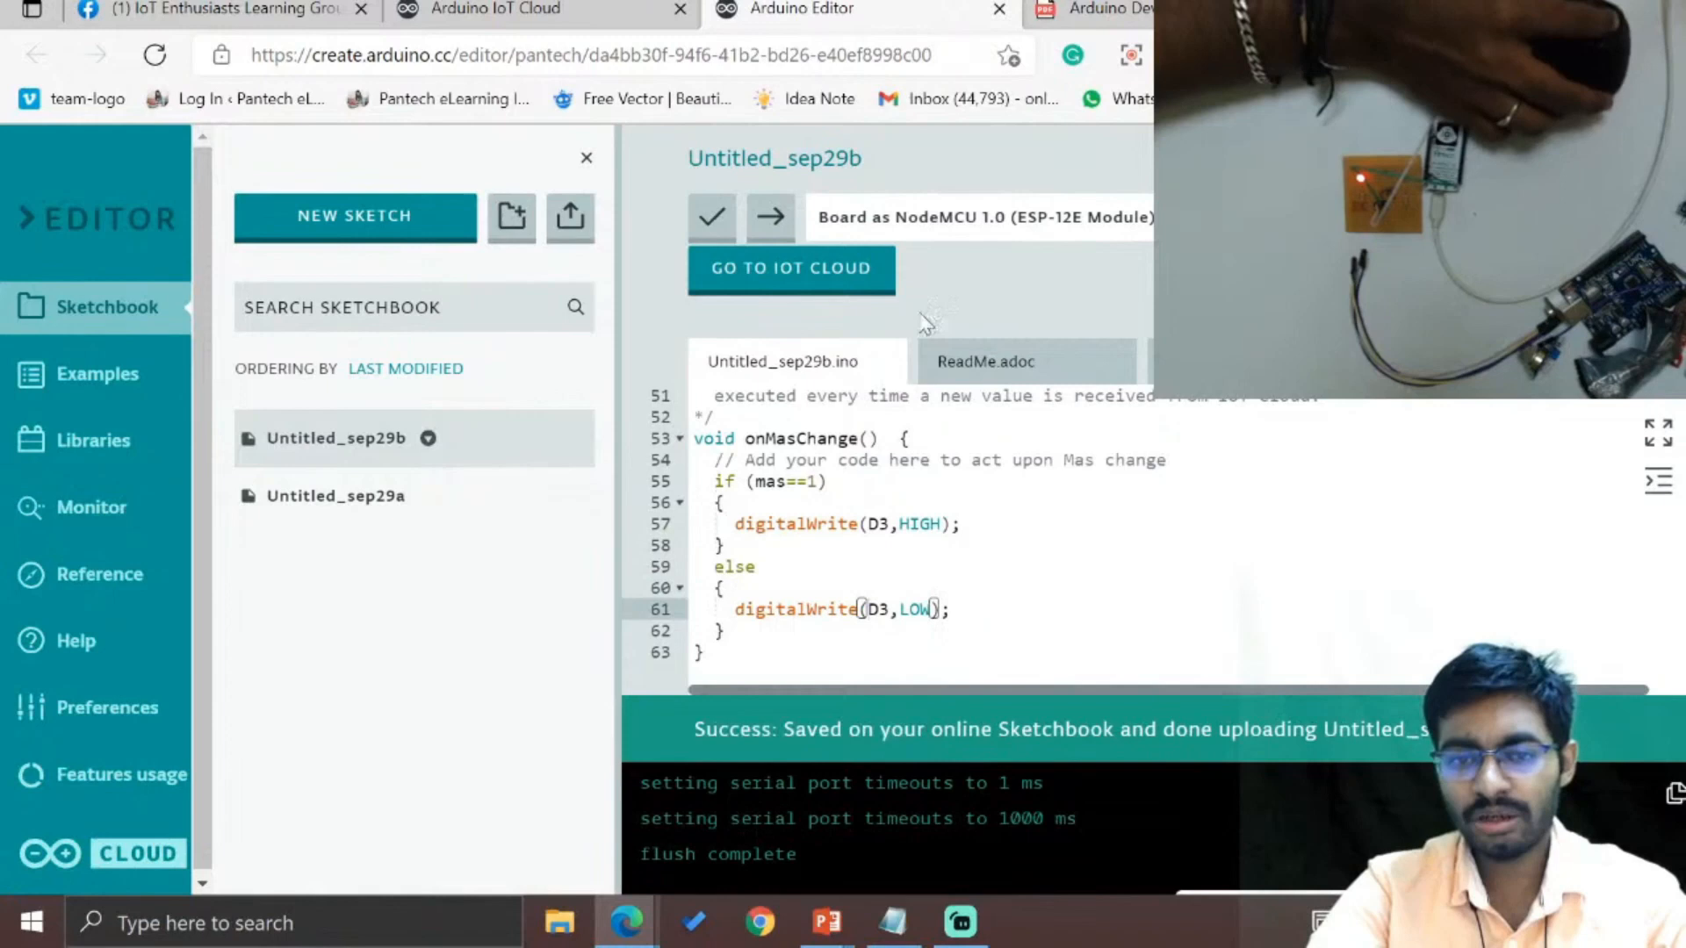
- Turn the switch off on the IoT Cloud dashboard, and open the list of available widgets in edit mode
{"action": "key", "text": "ctrl+shift+Tab"}
{"action": "left_click", "coordinate": [357, 471]}
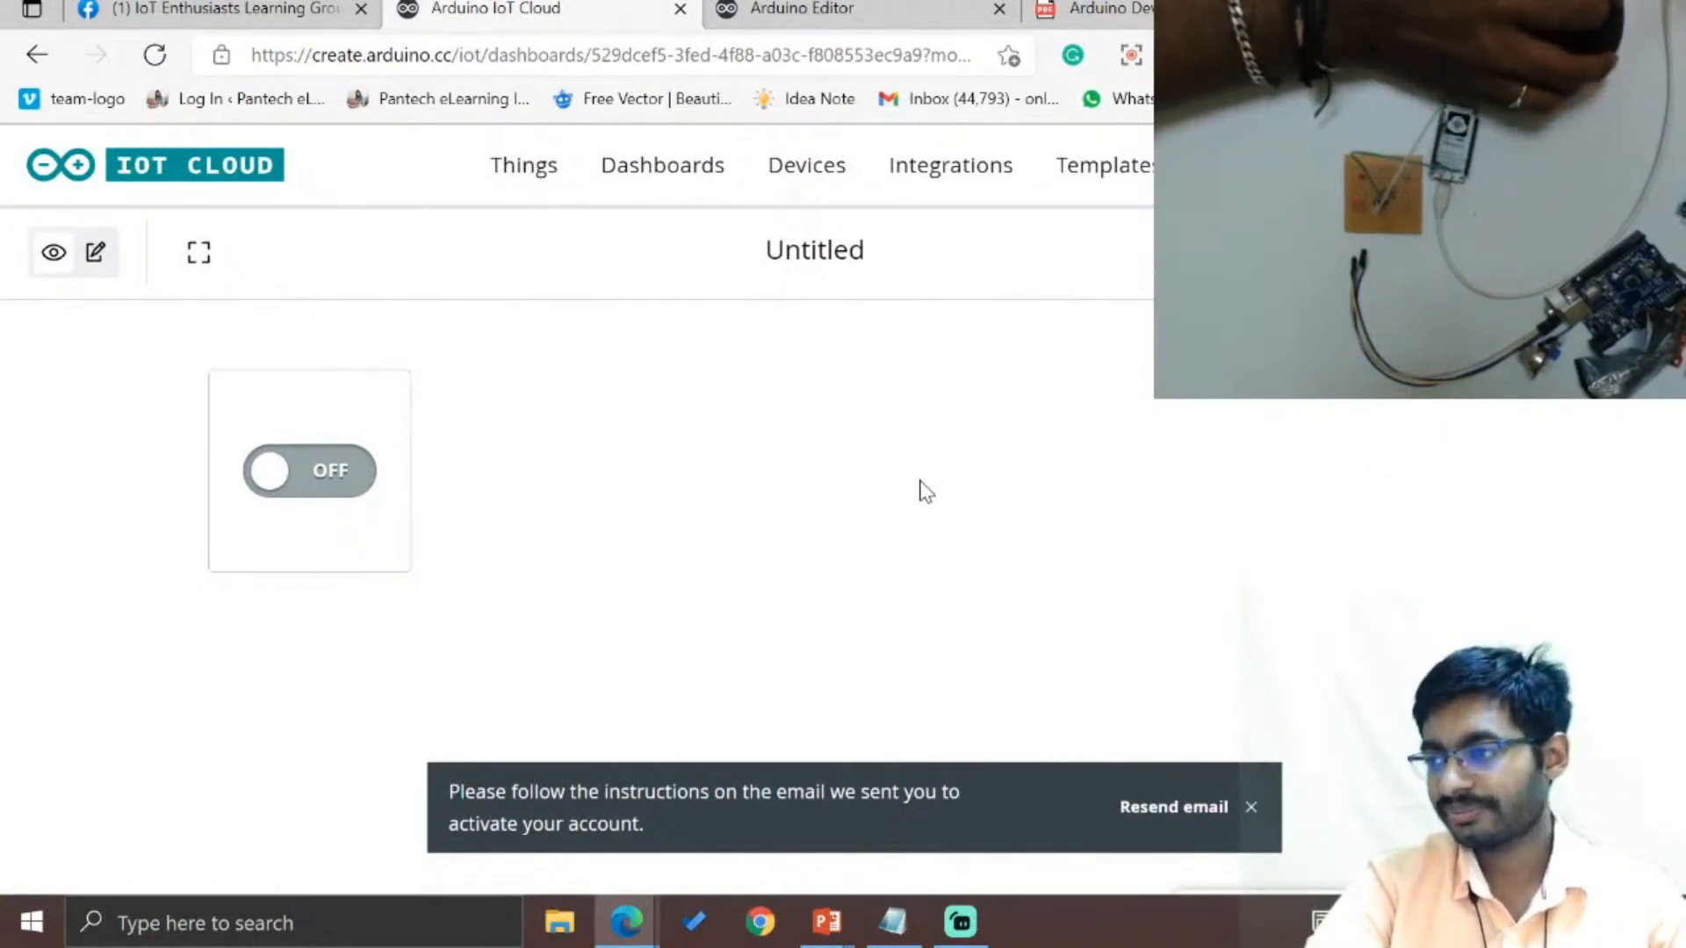
{"action": "left_click", "coordinate": [102, 272]}
{"action": "left_click", "coordinate": [254, 262]}
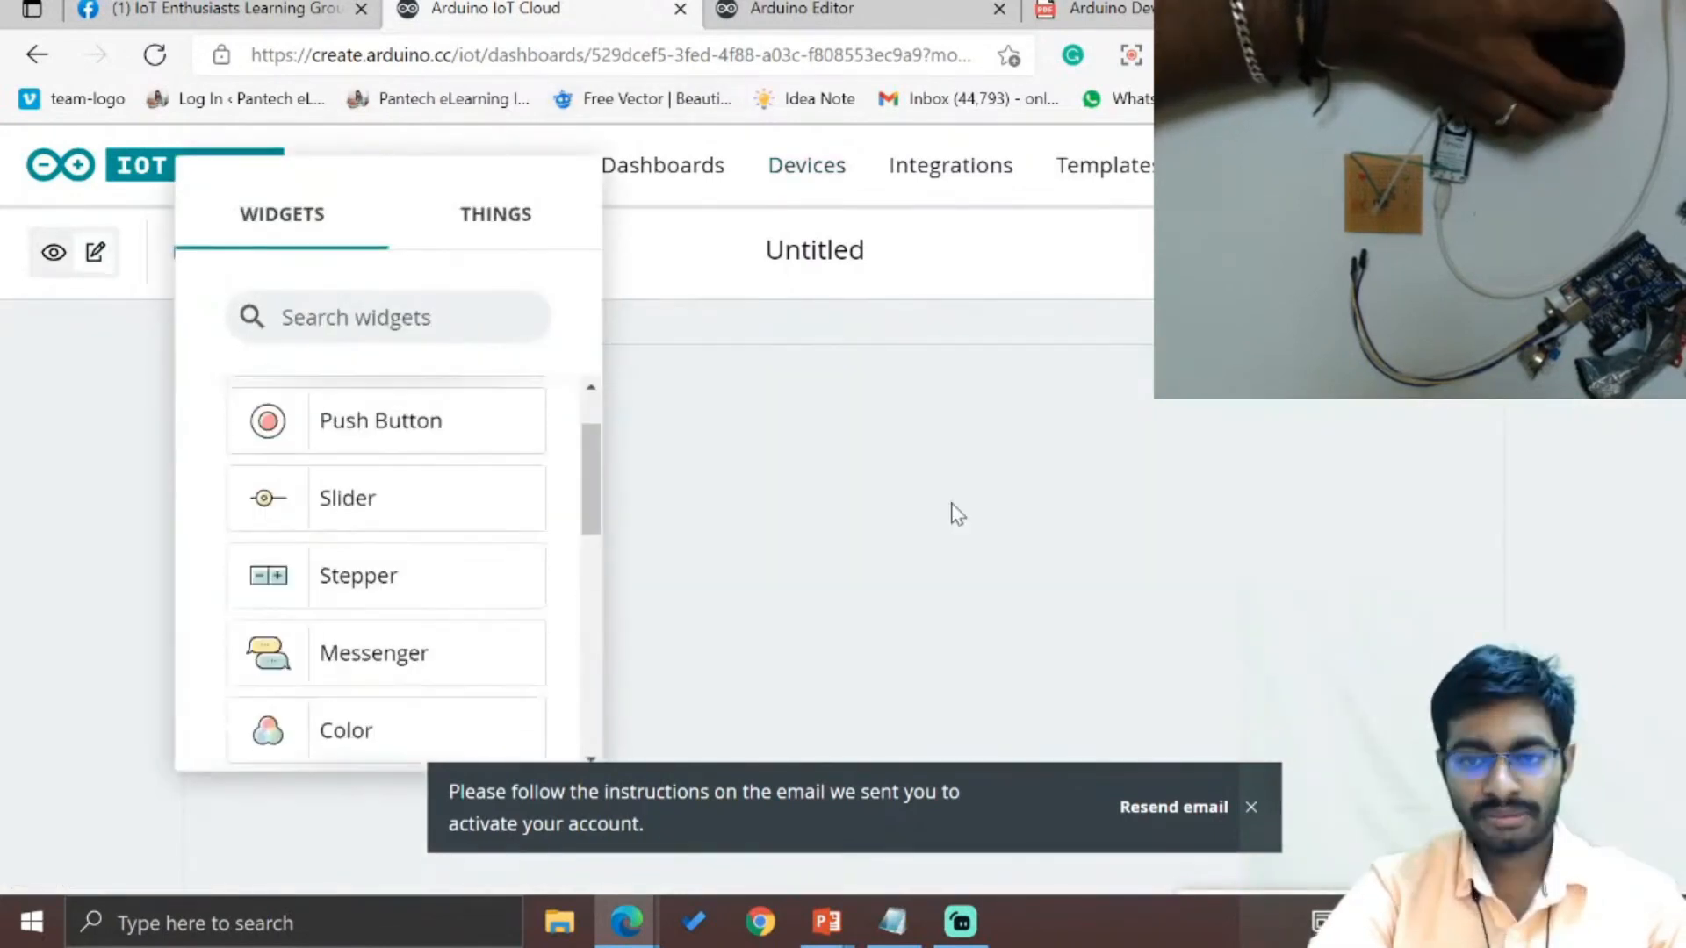